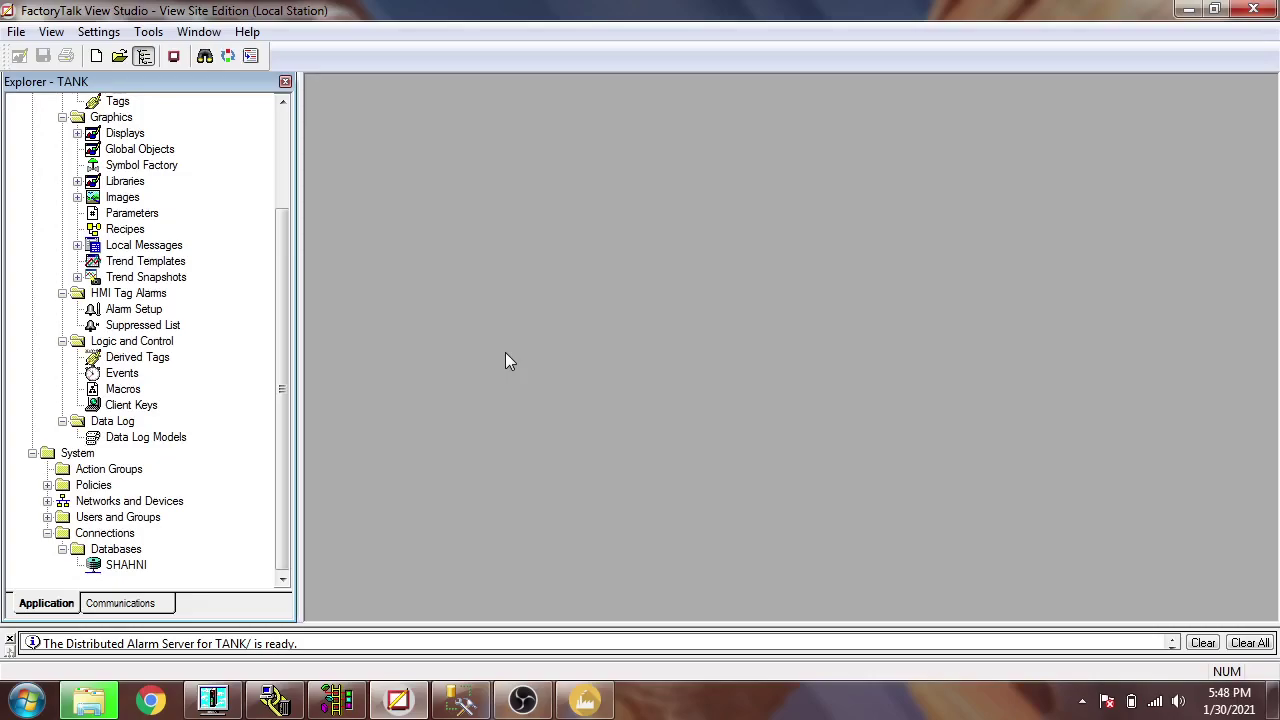
- Compare the SHAHNI database connection properties with the SQL Server connection in Management Studio
{"action": "double_click", "coordinate": [126, 565]}
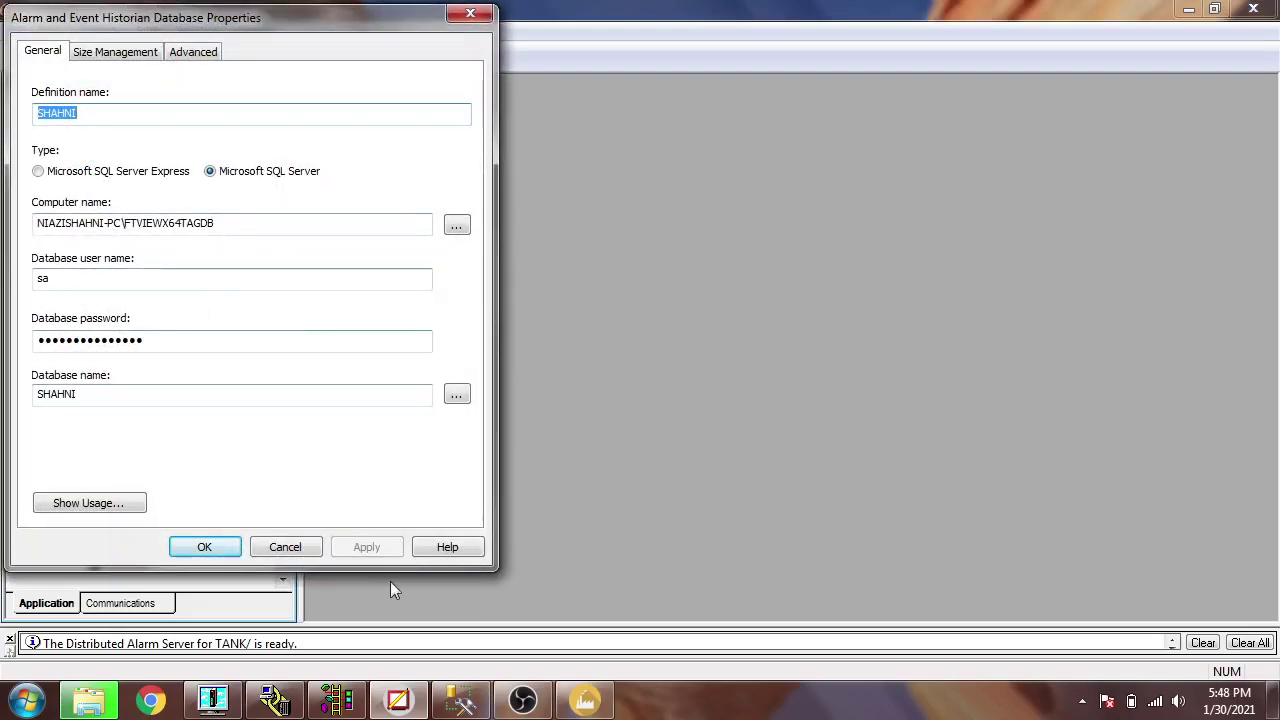
{"action": "key", "text": "alt+Tab"}
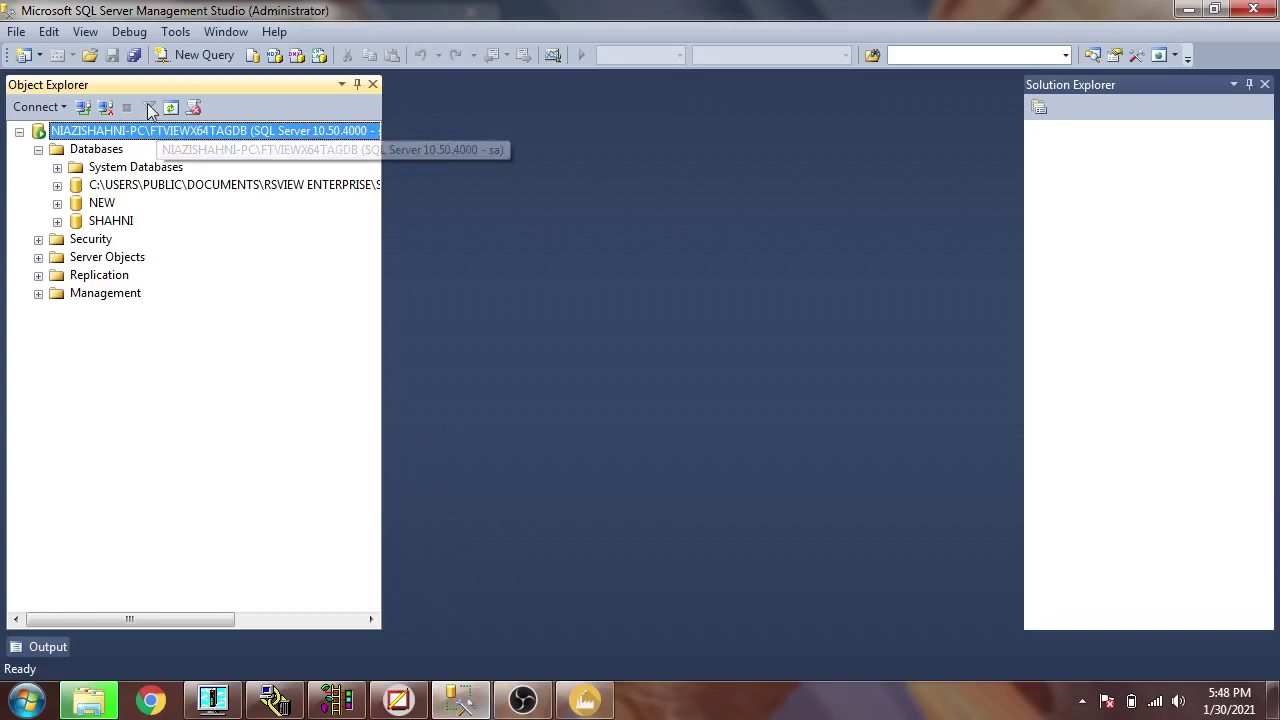
{"action": "left_click", "coordinate": [85, 108]}
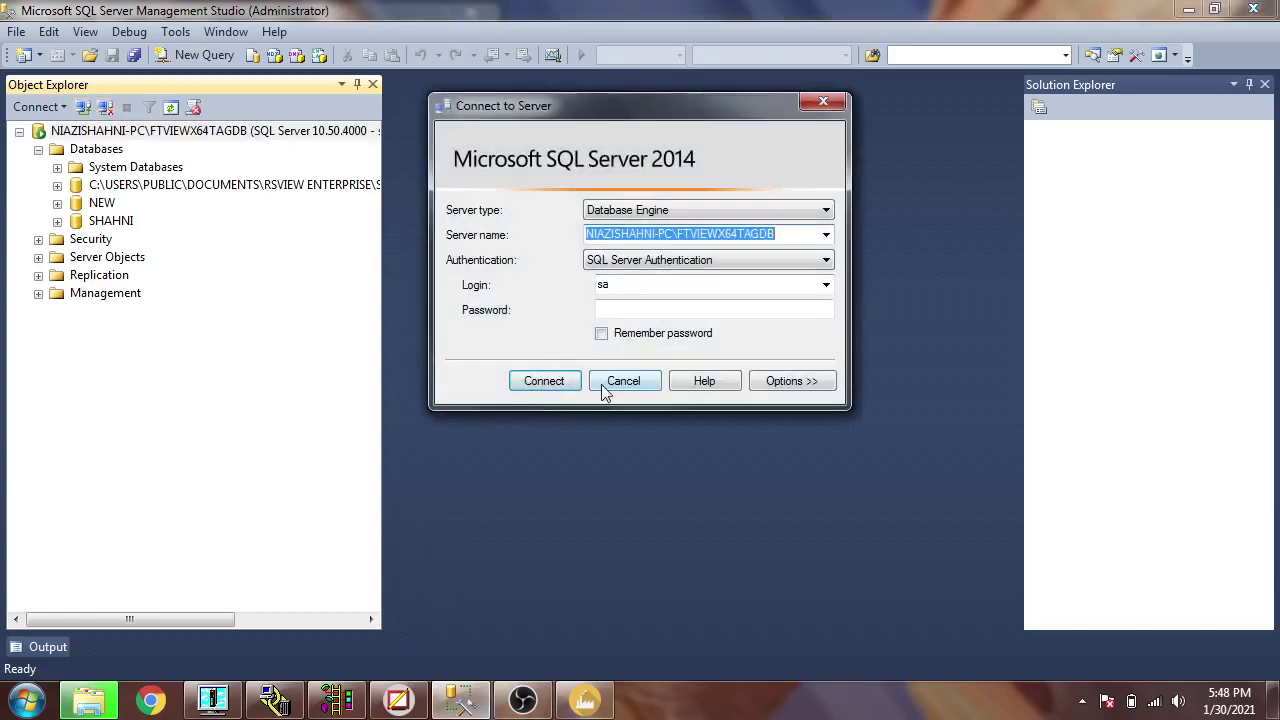
{"action": "left_click", "coordinate": [606, 386]}
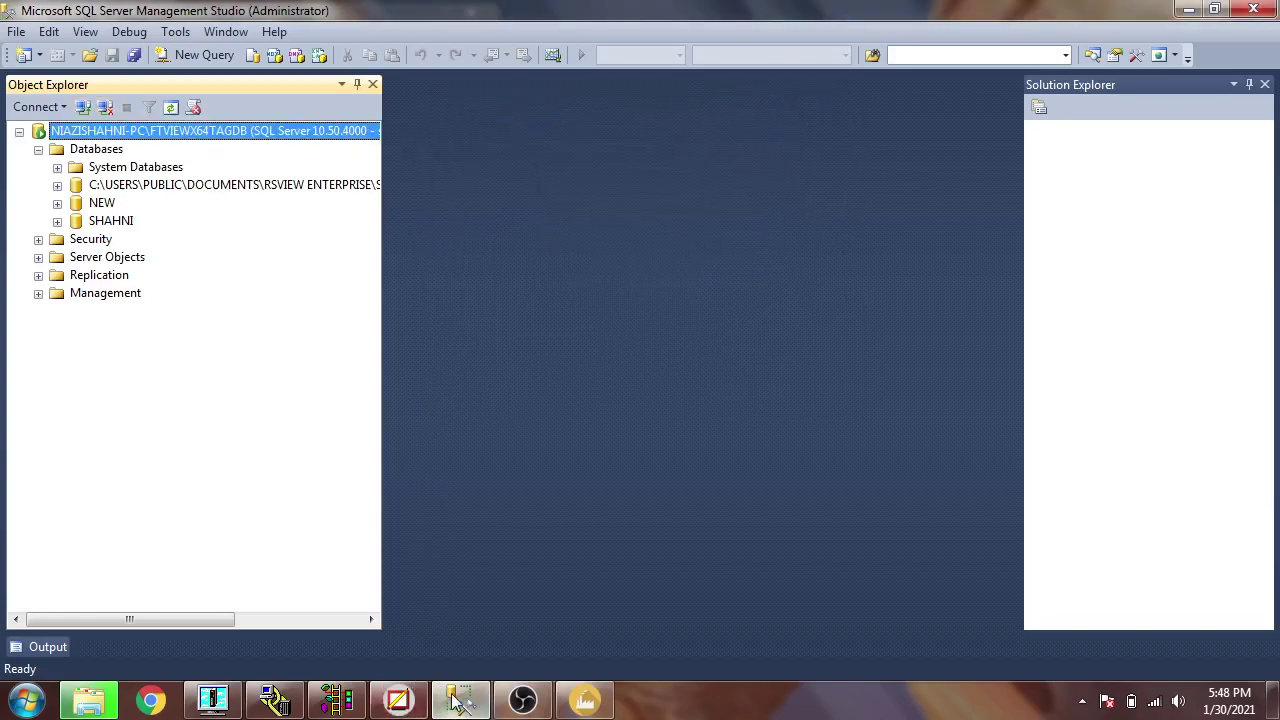
{"action": "left_click", "coordinate": [385, 700]}
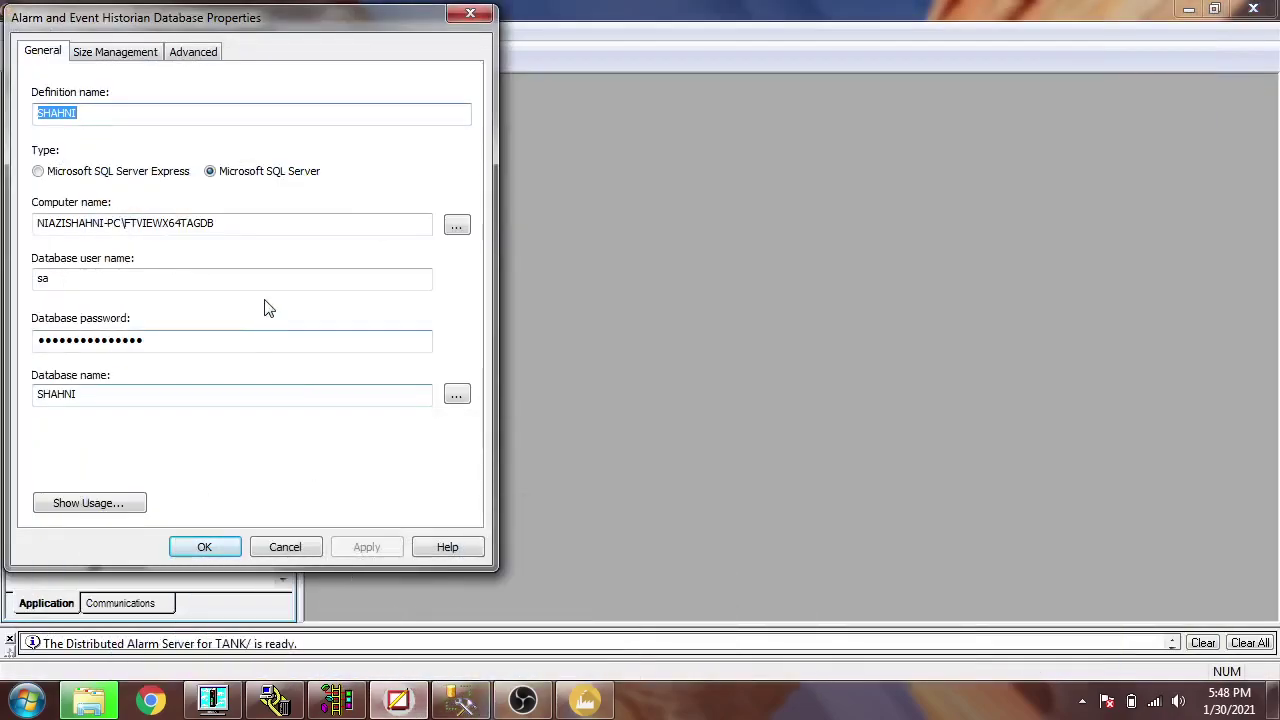
- Accept the SHAHNI properties and start a data log model described NEW, stored in an ODBC database
{"action": "left_click", "coordinate": [166, 338]}
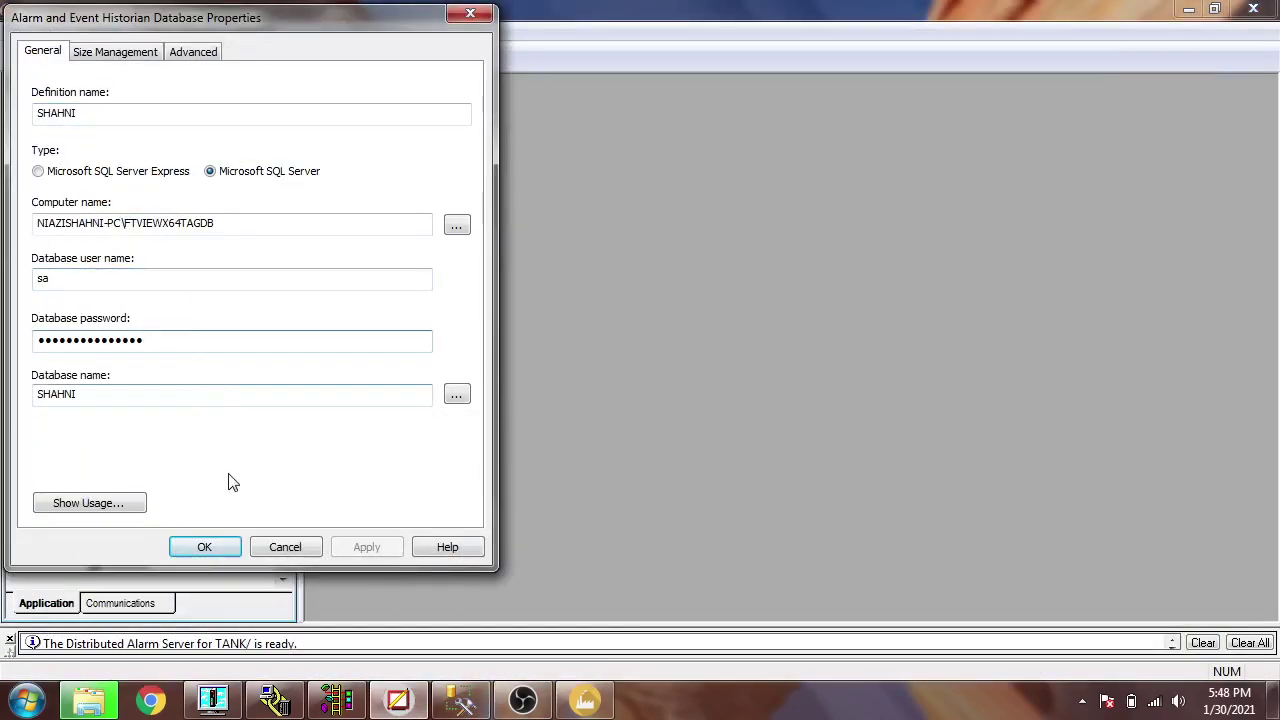
{"action": "left_click", "coordinate": [205, 546]}
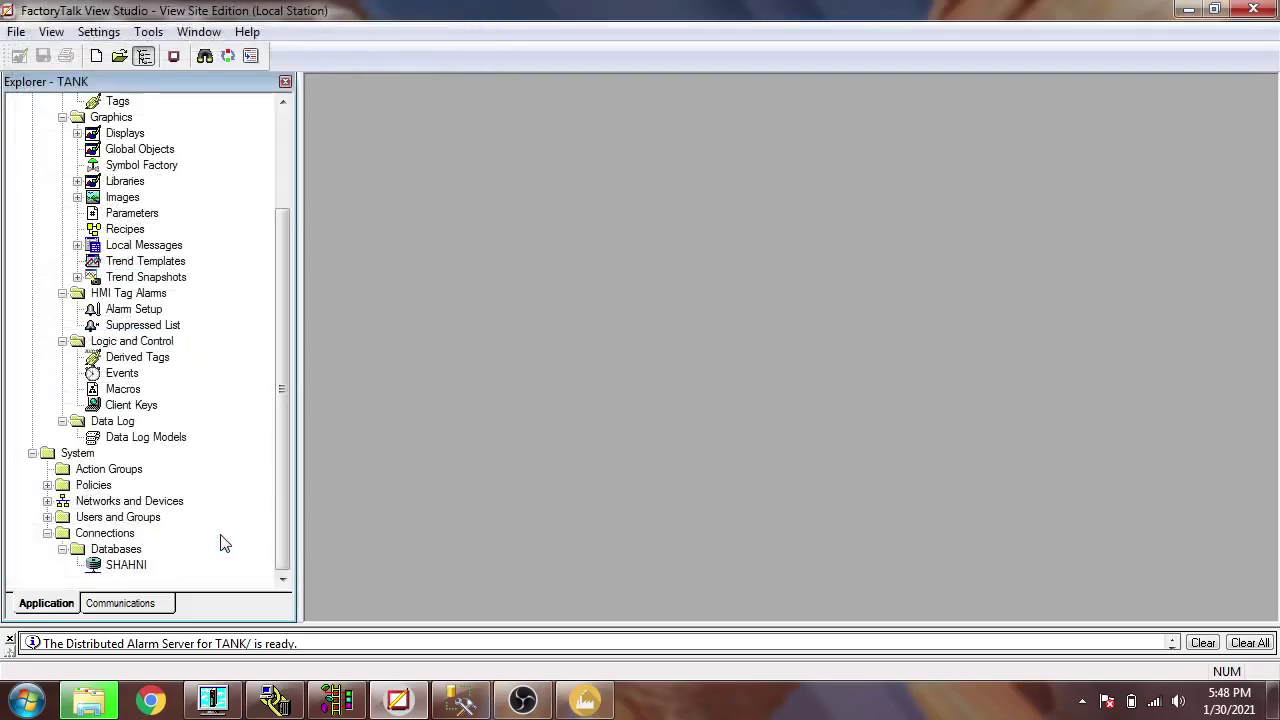
{"action": "double_click", "coordinate": [160, 439]}
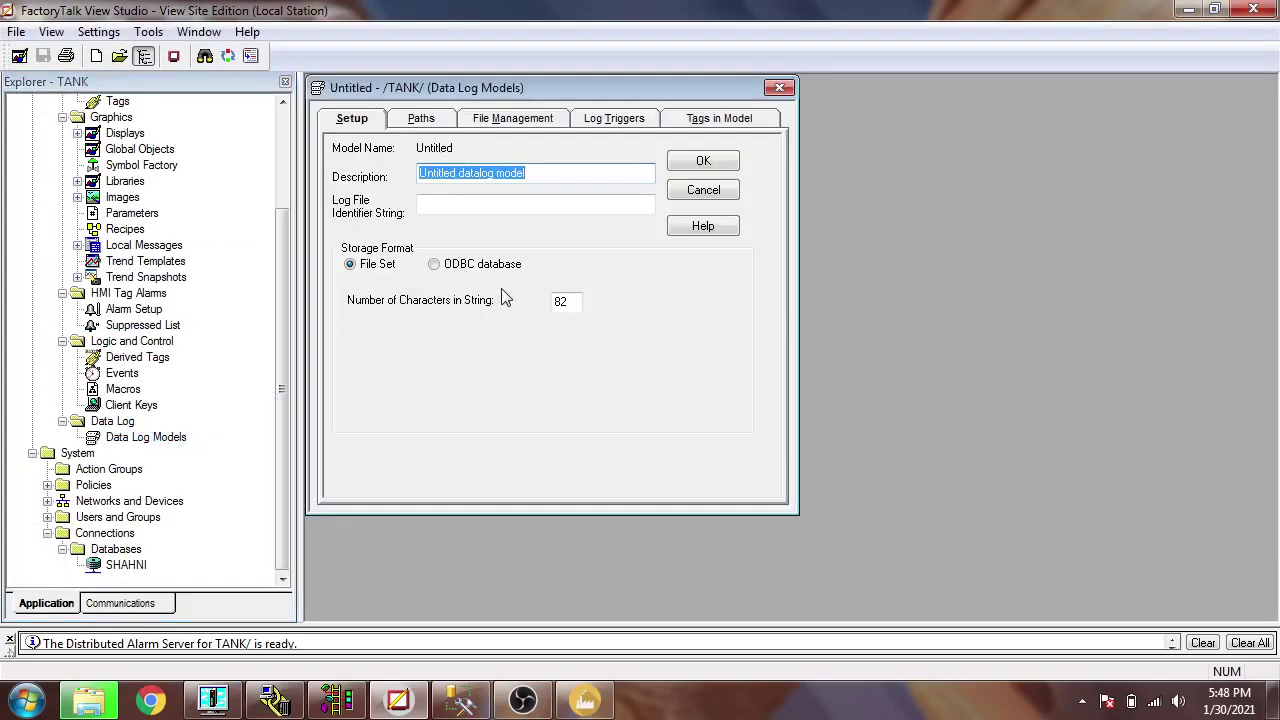
{"action": "type", "text": "NEW"}
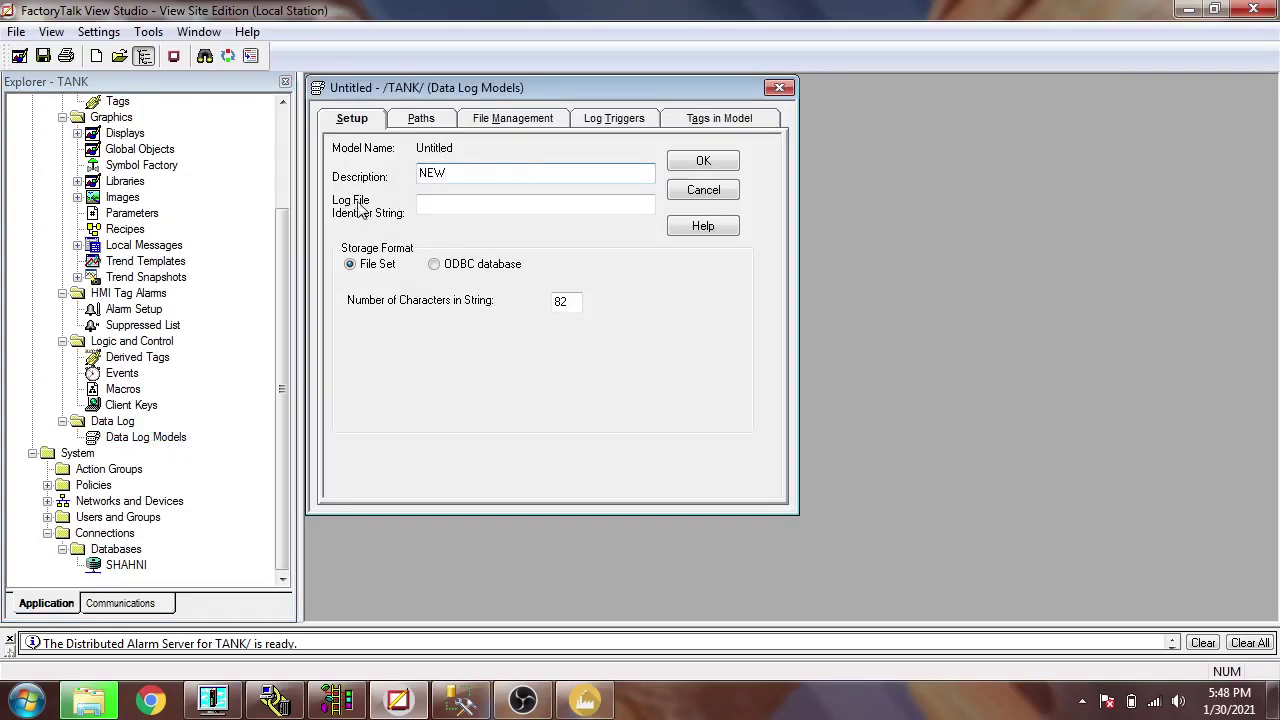
{"action": "left_click", "coordinate": [447, 204]}
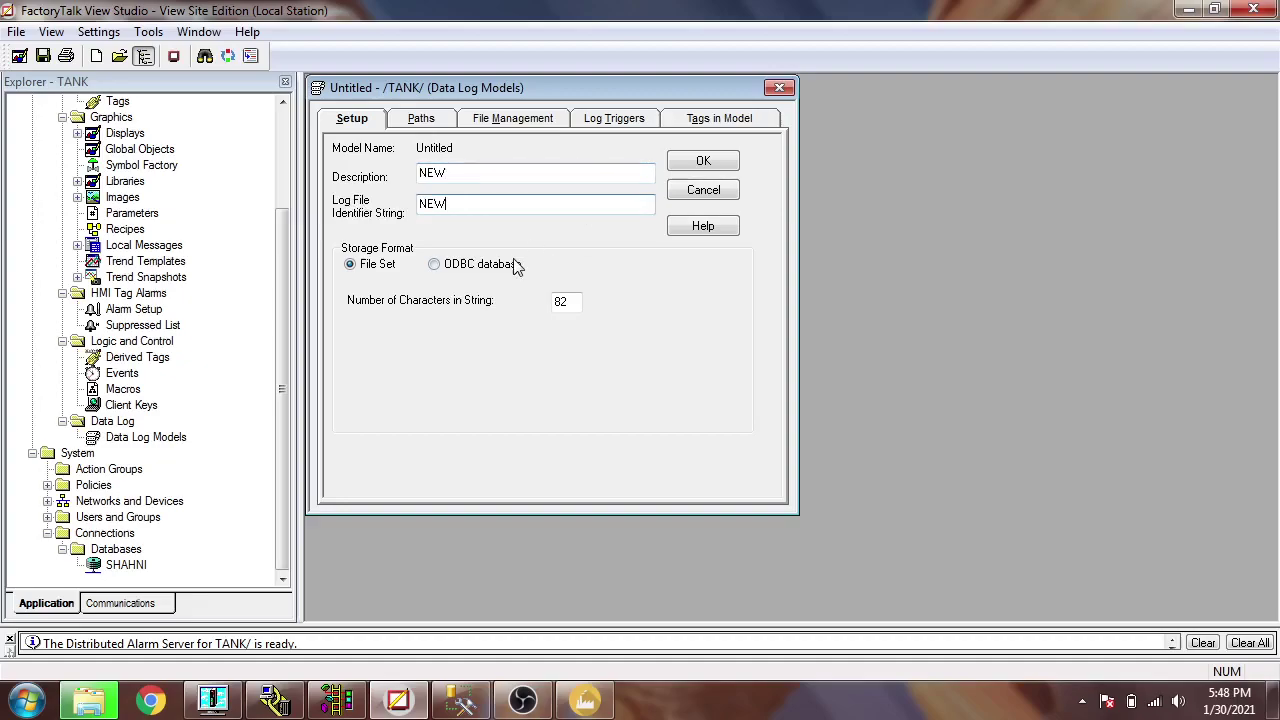
{"action": "left_click", "coordinate": [436, 265]}
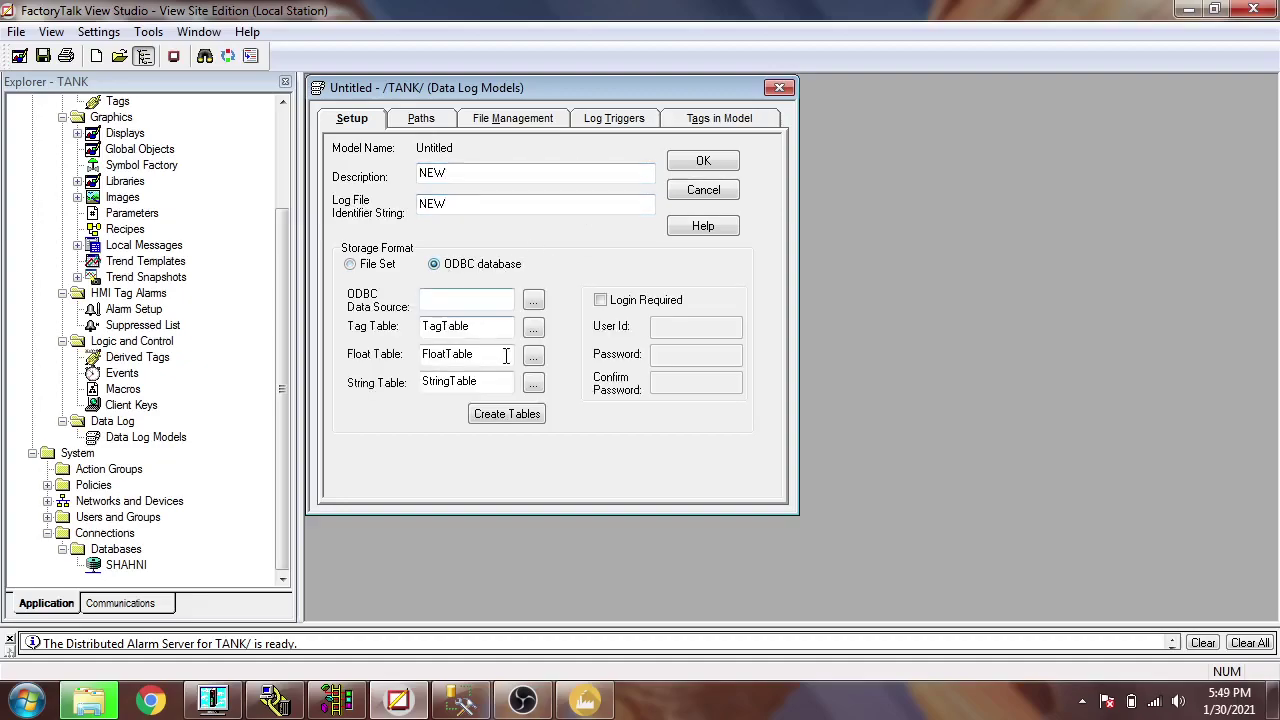
{"action": "left_click", "coordinate": [534, 302]}
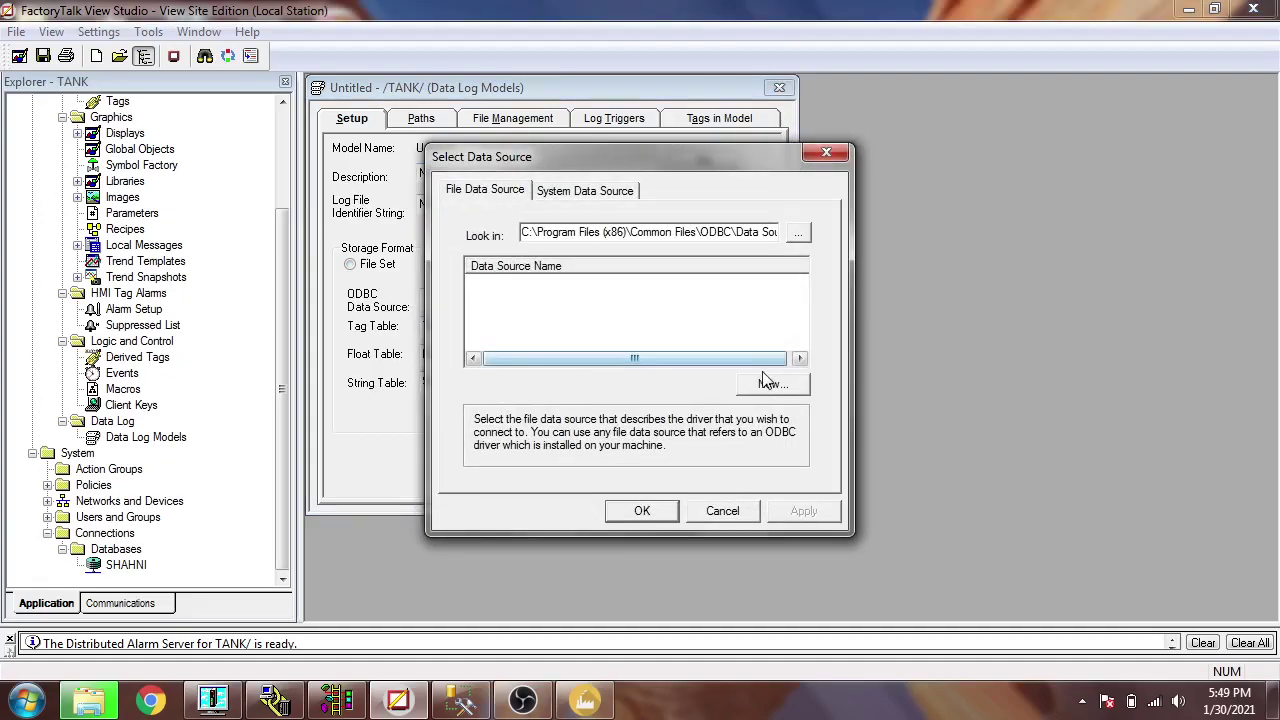
- Back out of the folder browser and data source dialog, then reopen ODBC data source selection
{"action": "left_click", "coordinate": [798, 234]}
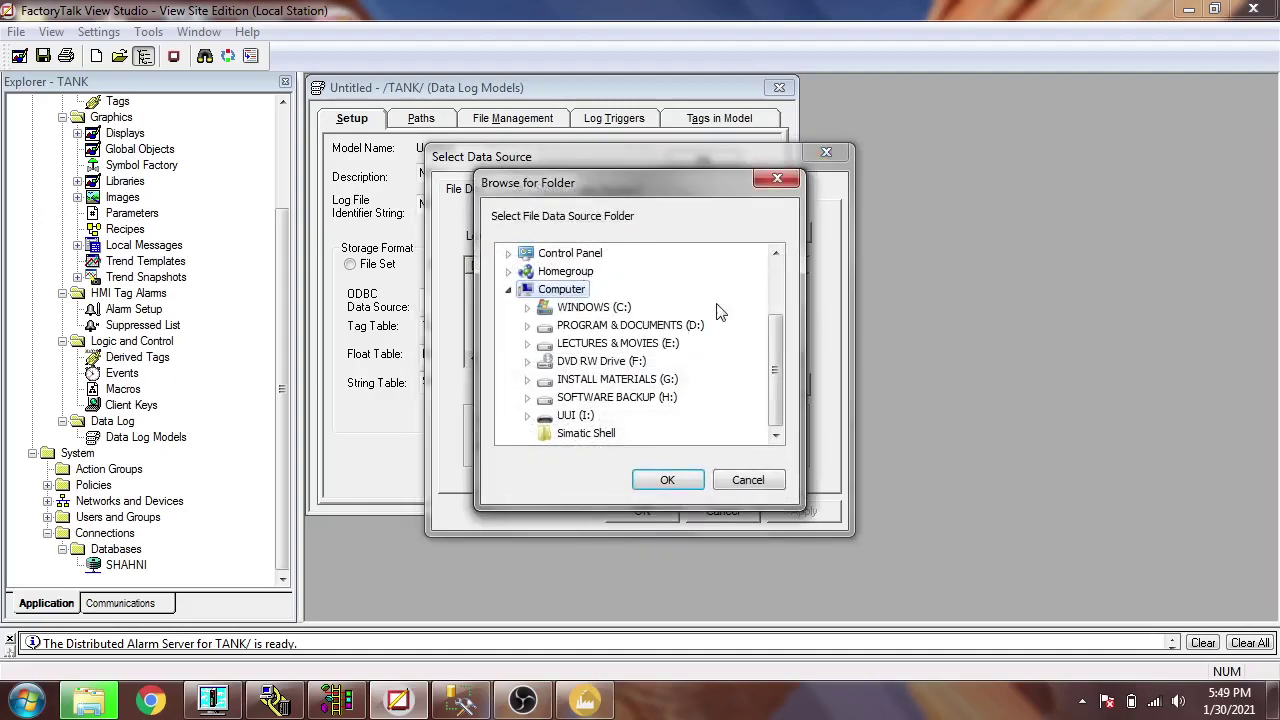
{"action": "scroll", "coordinate": [777, 305], "scroll_direction": "up", "scroll_amount": 2}
{"action": "scroll", "coordinate": [777, 320], "scroll_direction": "down", "scroll_amount": 2}
{"action": "left_click", "coordinate": [748, 480]}
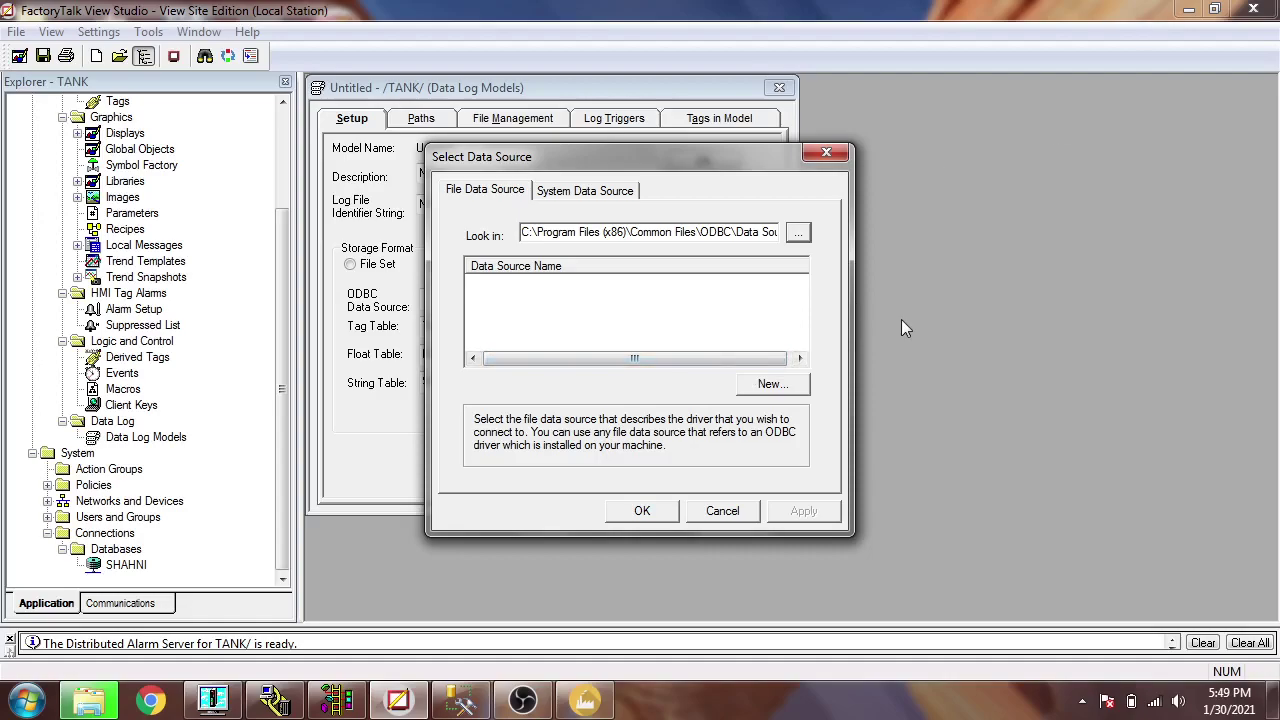
{"action": "left_click", "coordinate": [724, 513]}
{"action": "left_click", "coordinate": [1190, 9]}
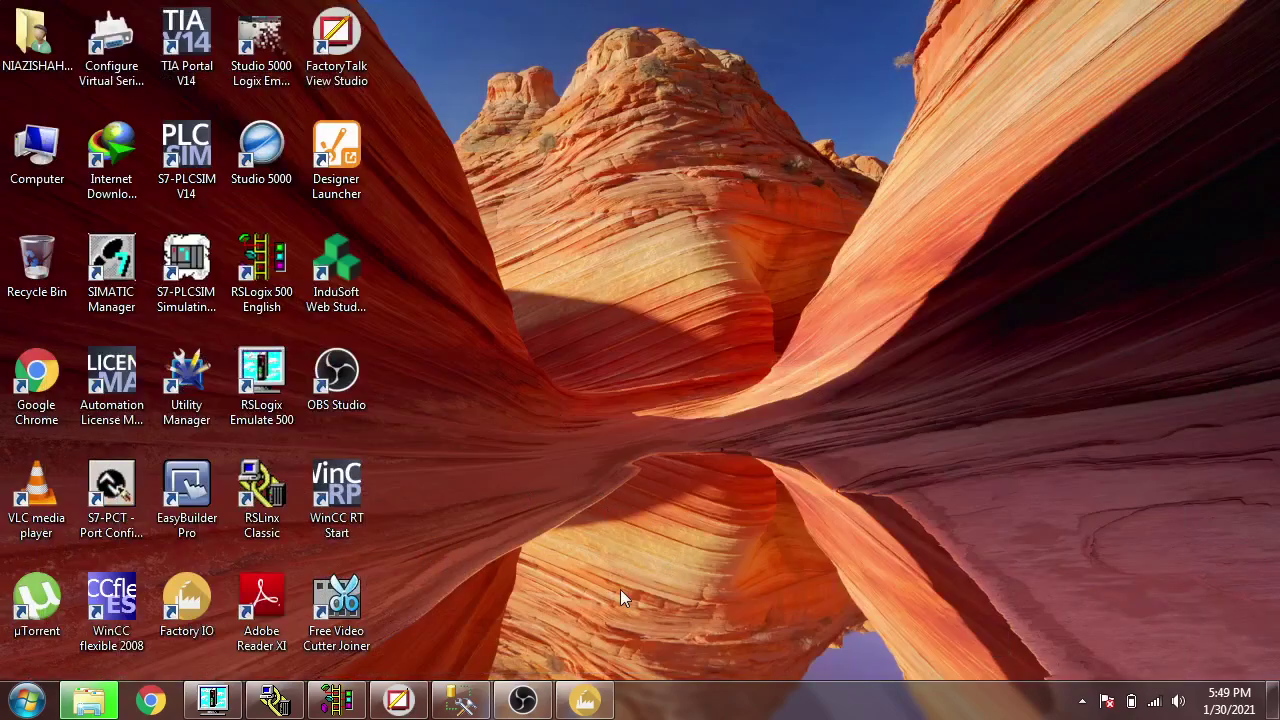
{"action": "left_click", "coordinate": [398, 699]}
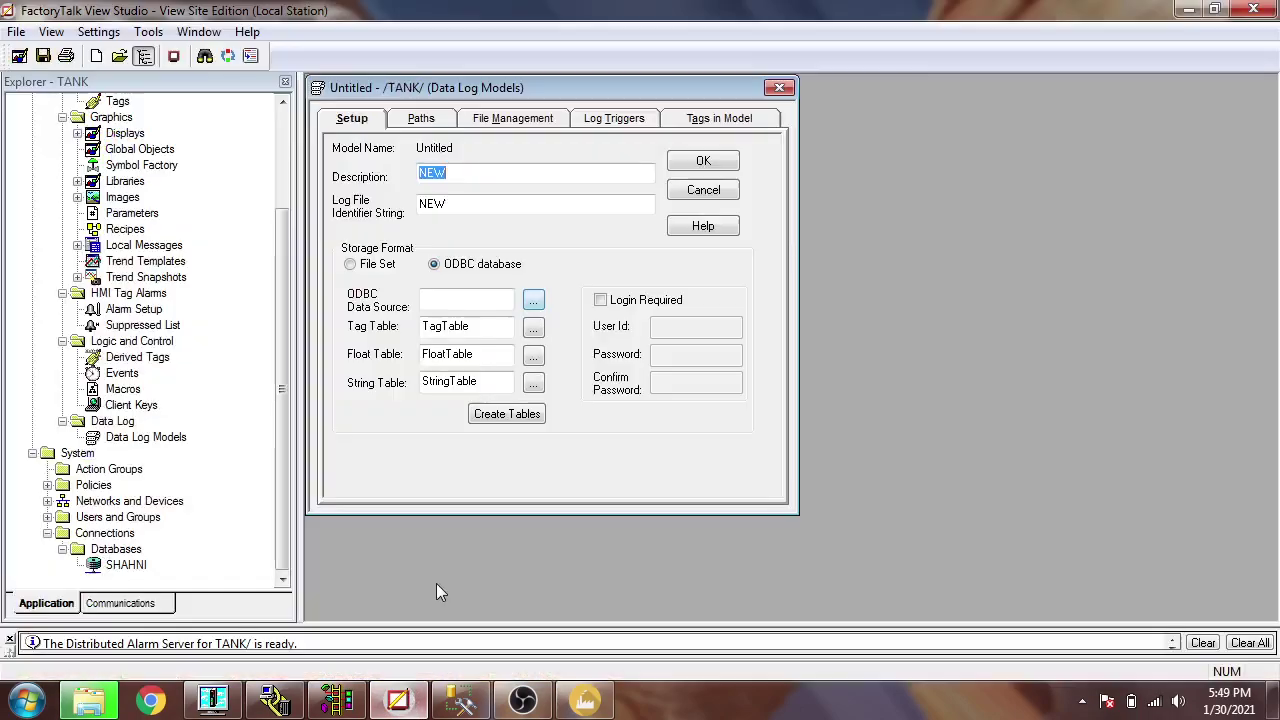
{"action": "left_click", "coordinate": [533, 300]}
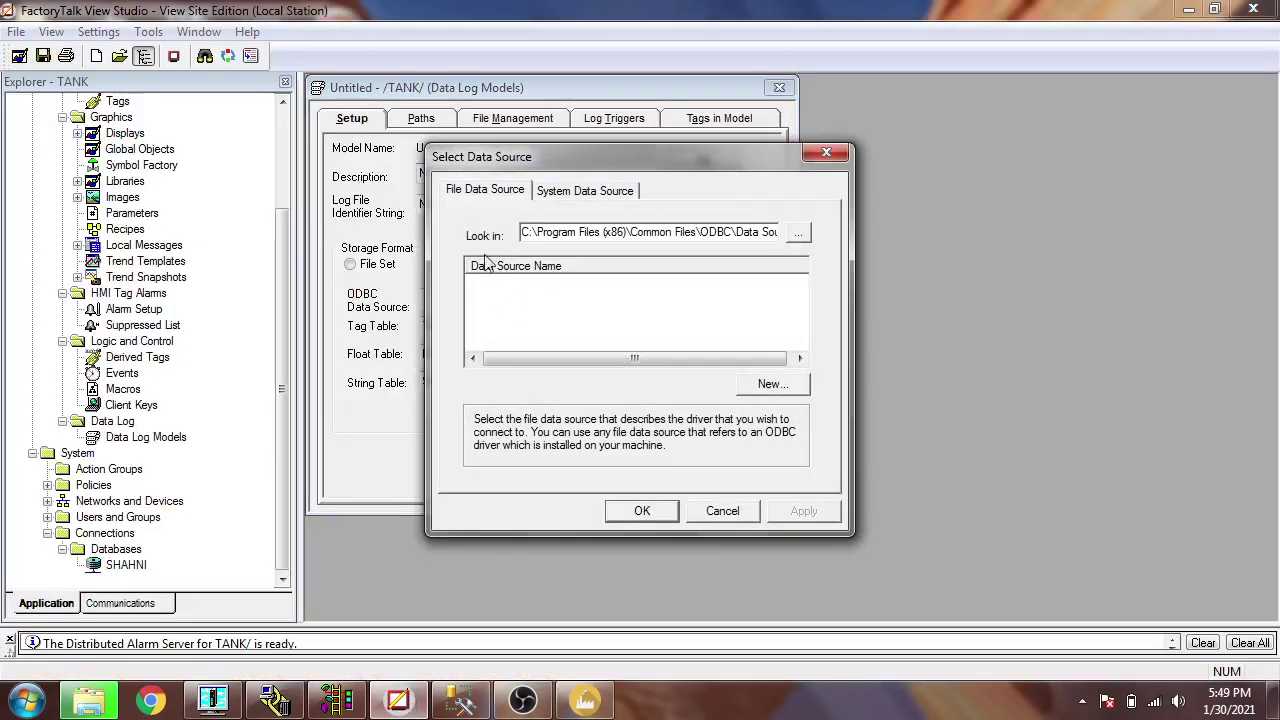
- Create a new SQL Server file data source and save it as NEW
{"action": "left_click", "coordinate": [766, 385]}
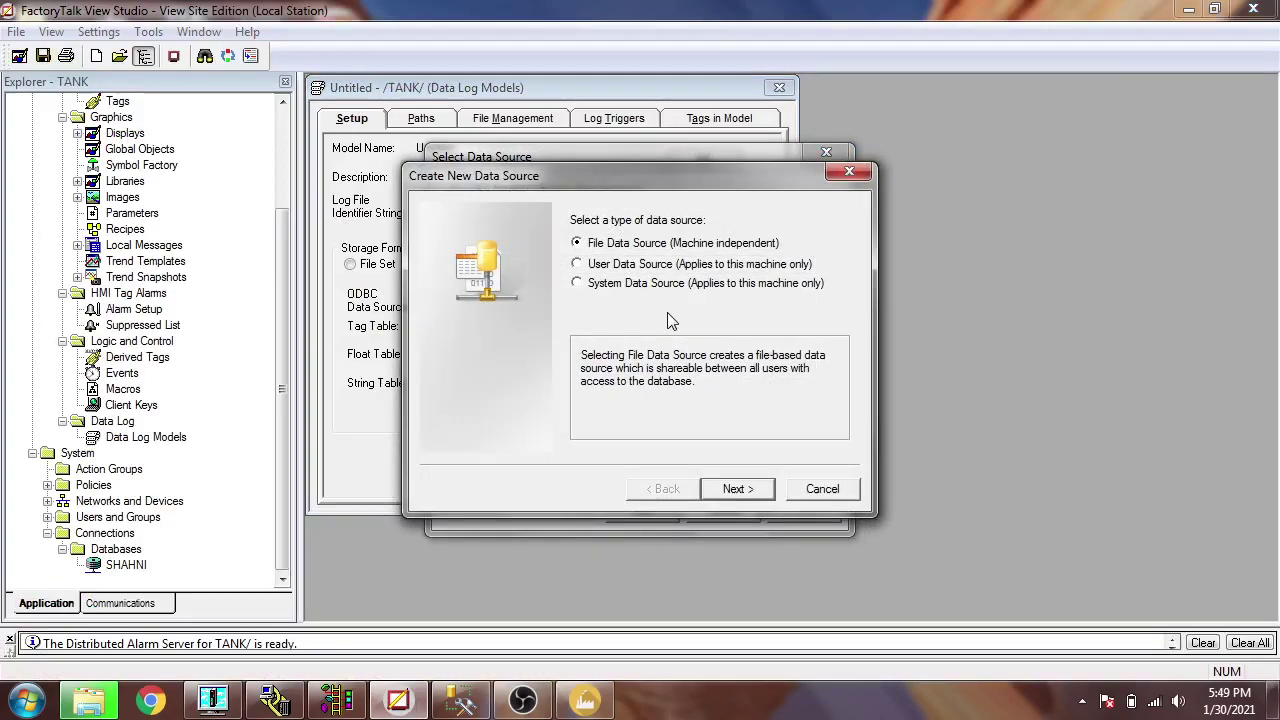
{"action": "left_click", "coordinate": [737, 488]}
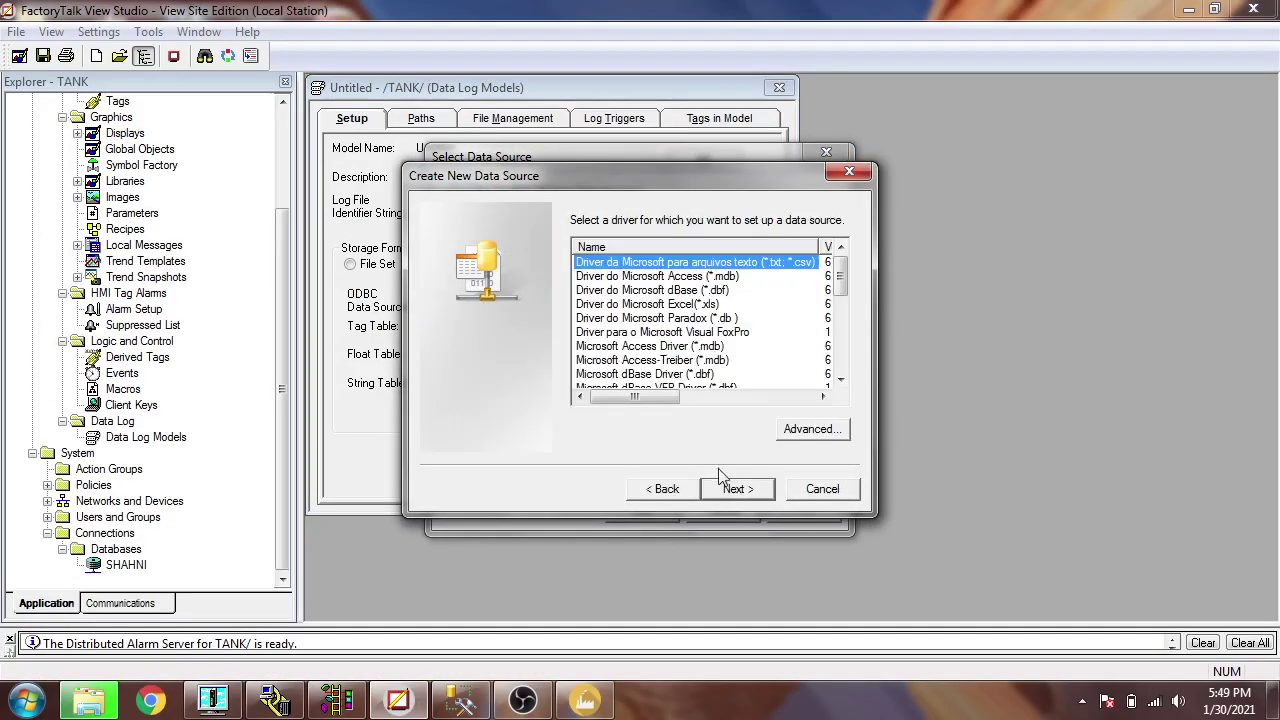
{"action": "left_click", "coordinate": [840, 318]}
{"action": "scroll", "coordinate": [840, 318], "scroll_direction": "down", "scroll_amount": 3}
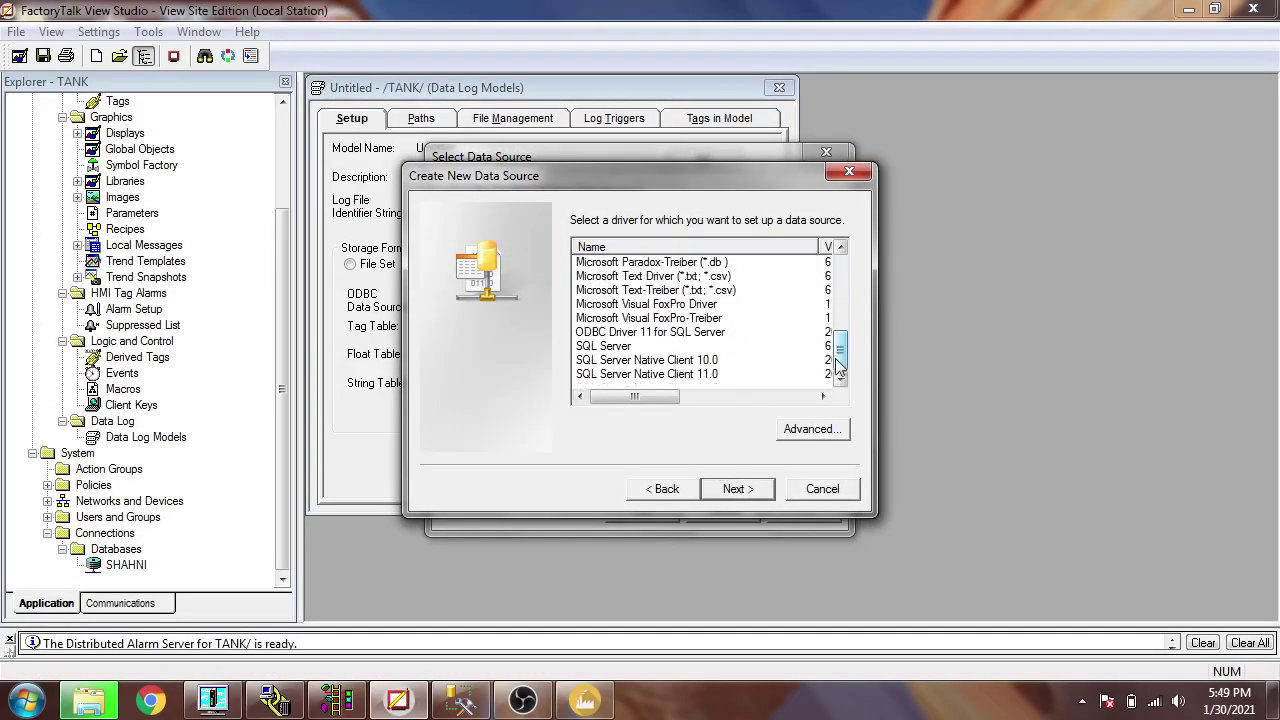
{"action": "left_click", "coordinate": [627, 347]}
{"action": "left_click", "coordinate": [735, 489]}
{"action": "left_click", "coordinate": [810, 275]}
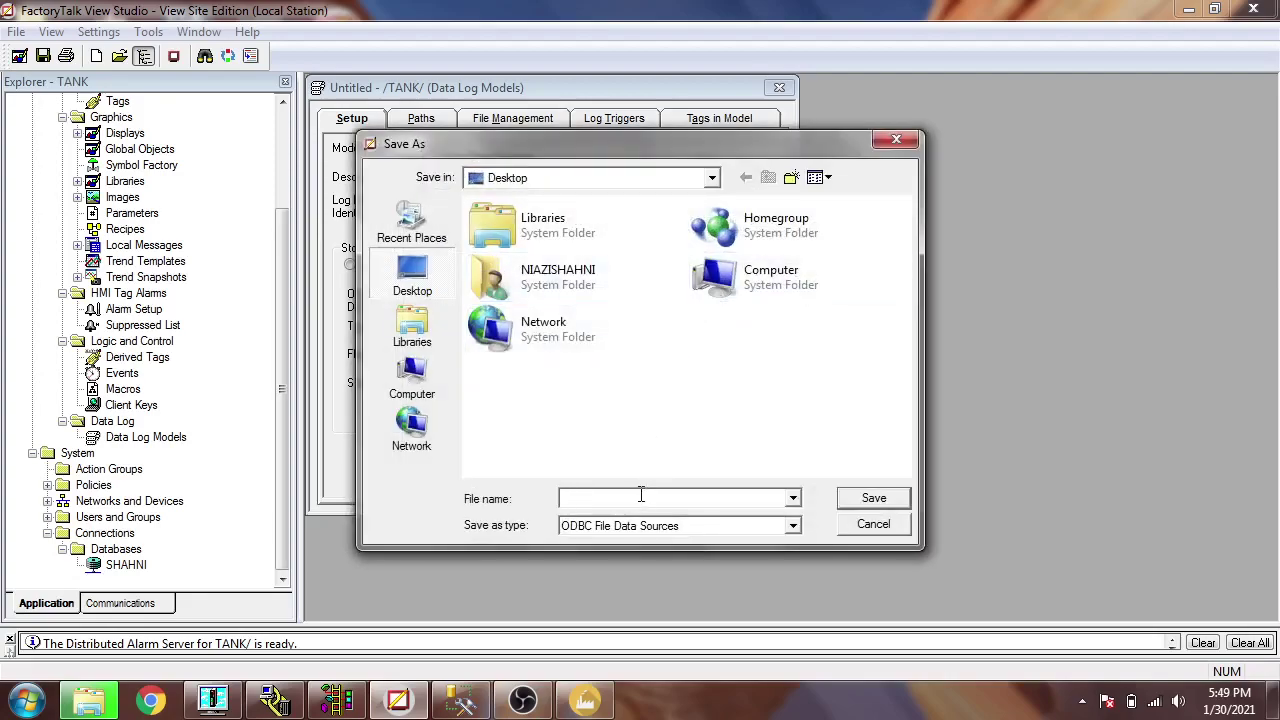
{"action": "type", "text": "NEW"}
{"action": "left_click", "coordinate": [852, 497]}
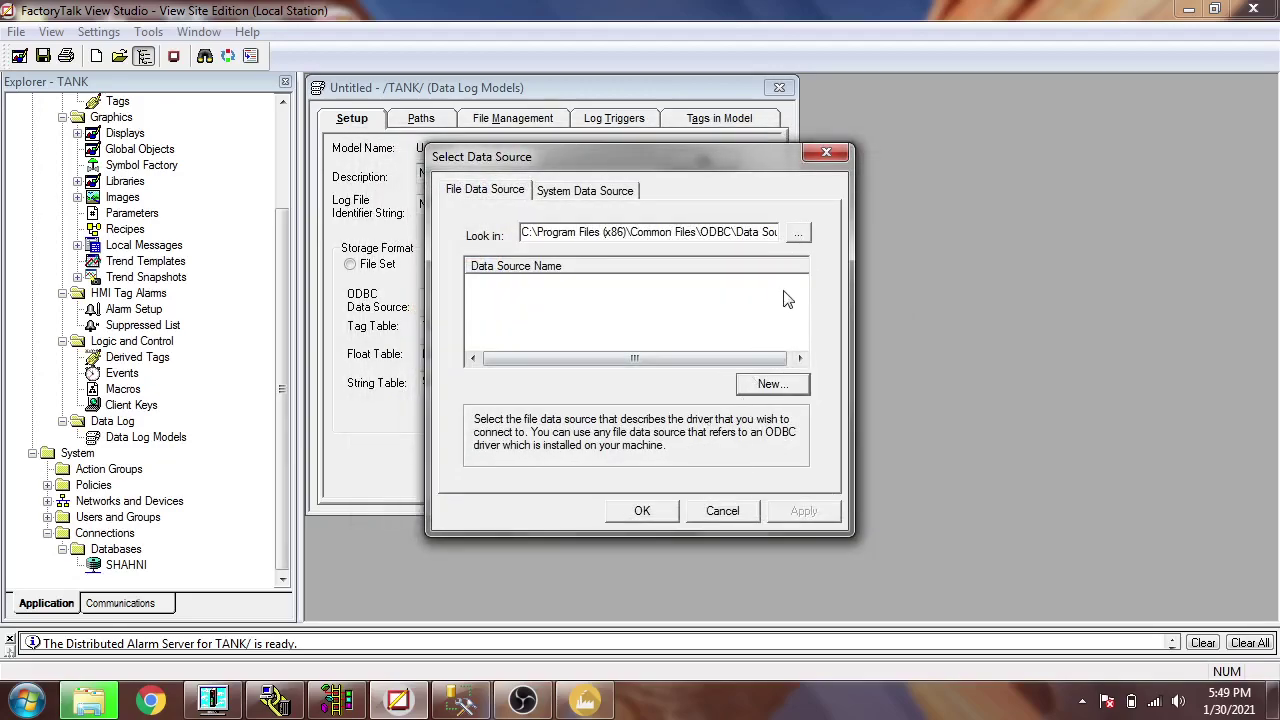
{"action": "left_click", "coordinate": [800, 234]}
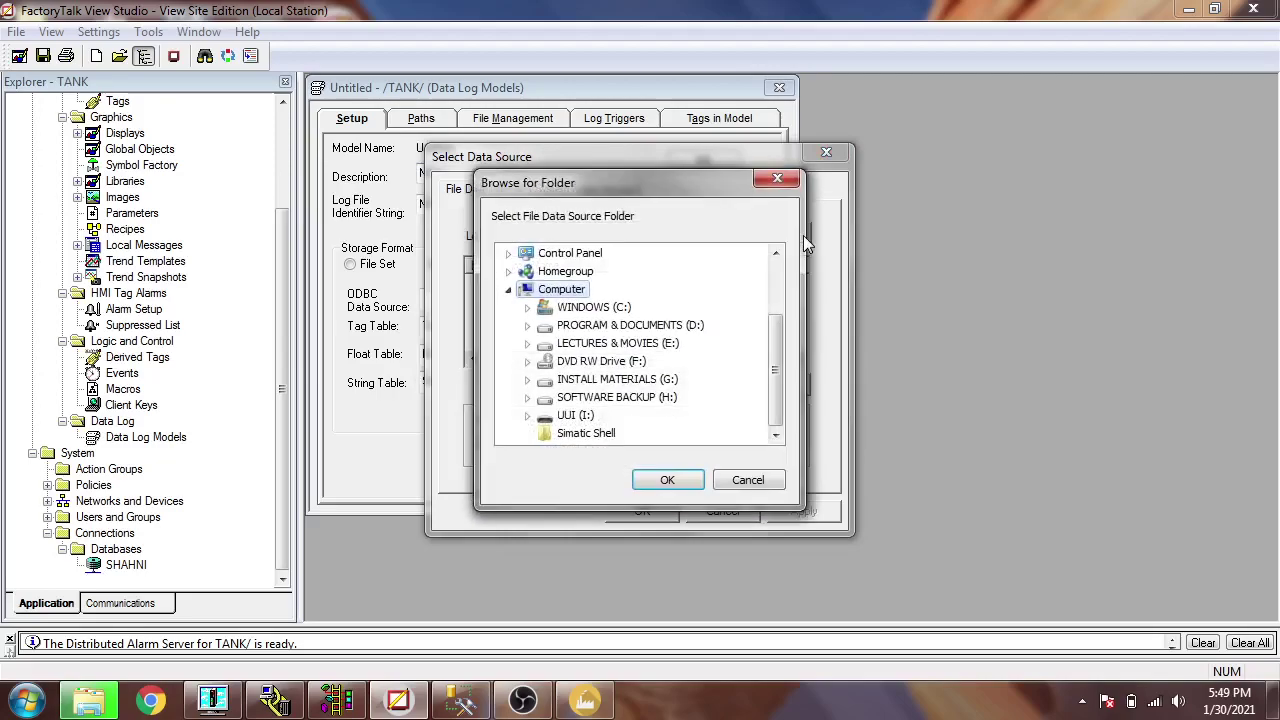
- Set the Desktop as the look-in folder for the file data source
{"action": "left_click", "coordinate": [664, 478]}
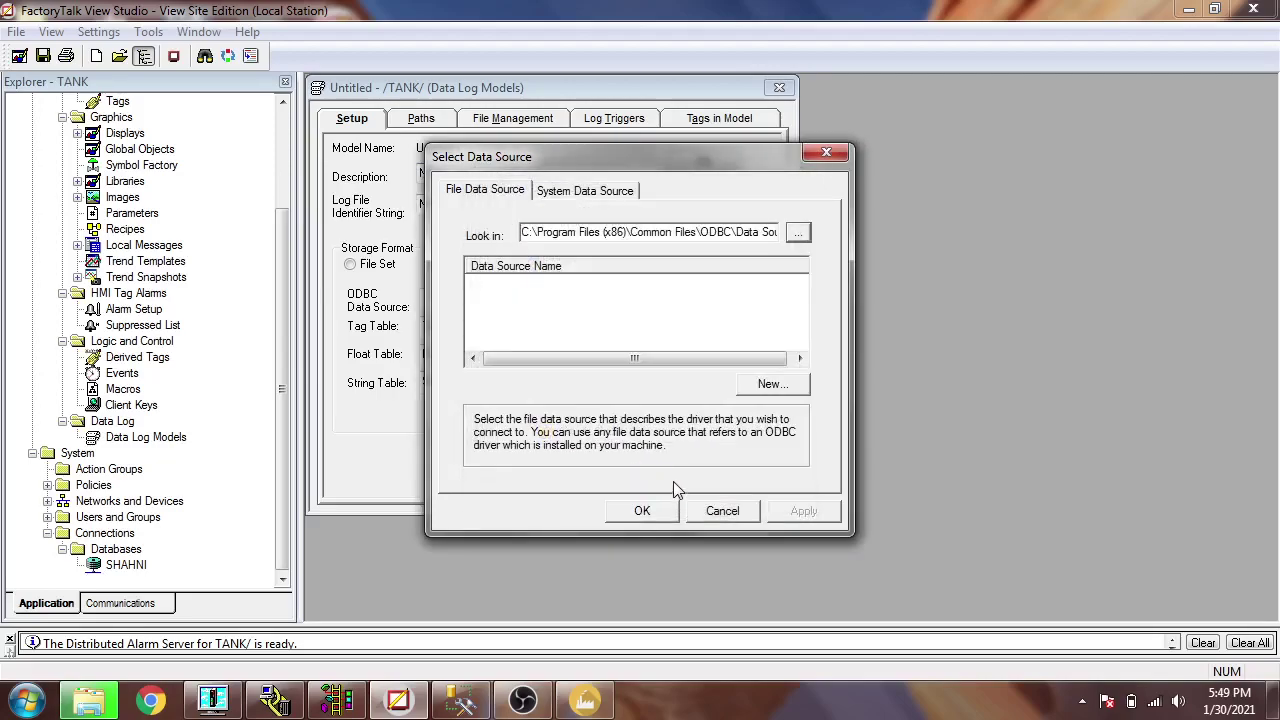
{"action": "left_click", "coordinate": [797, 232]}
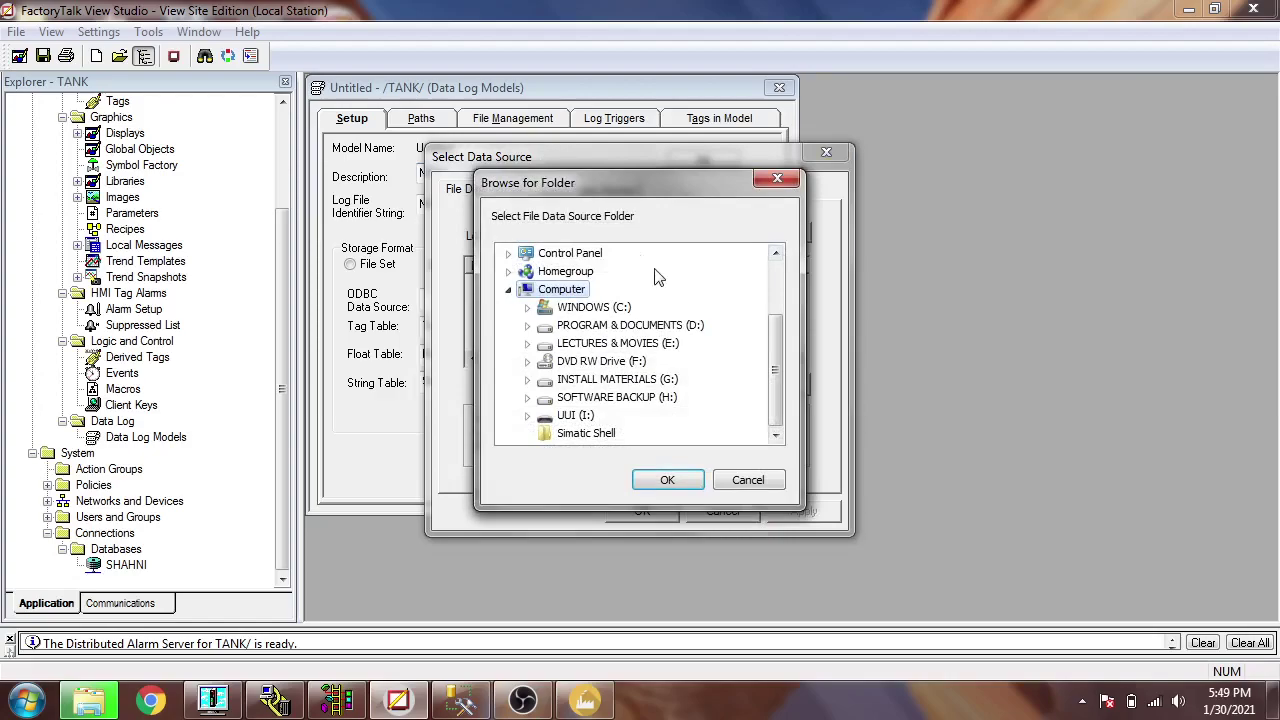
{"action": "left_click_drag", "start_coordinate": [776, 338], "coordinate": [694, 251]}
{"action": "left_click", "coordinate": [555, 253]}
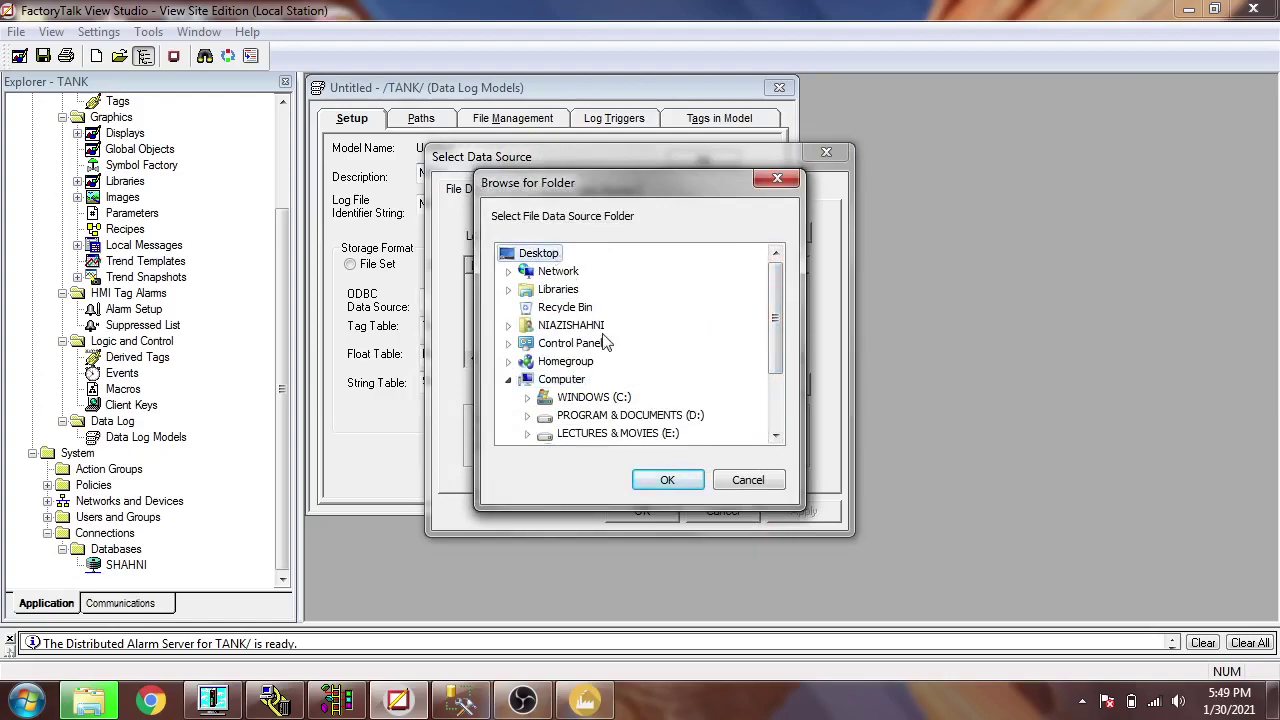
{"action": "left_click", "coordinate": [666, 479]}
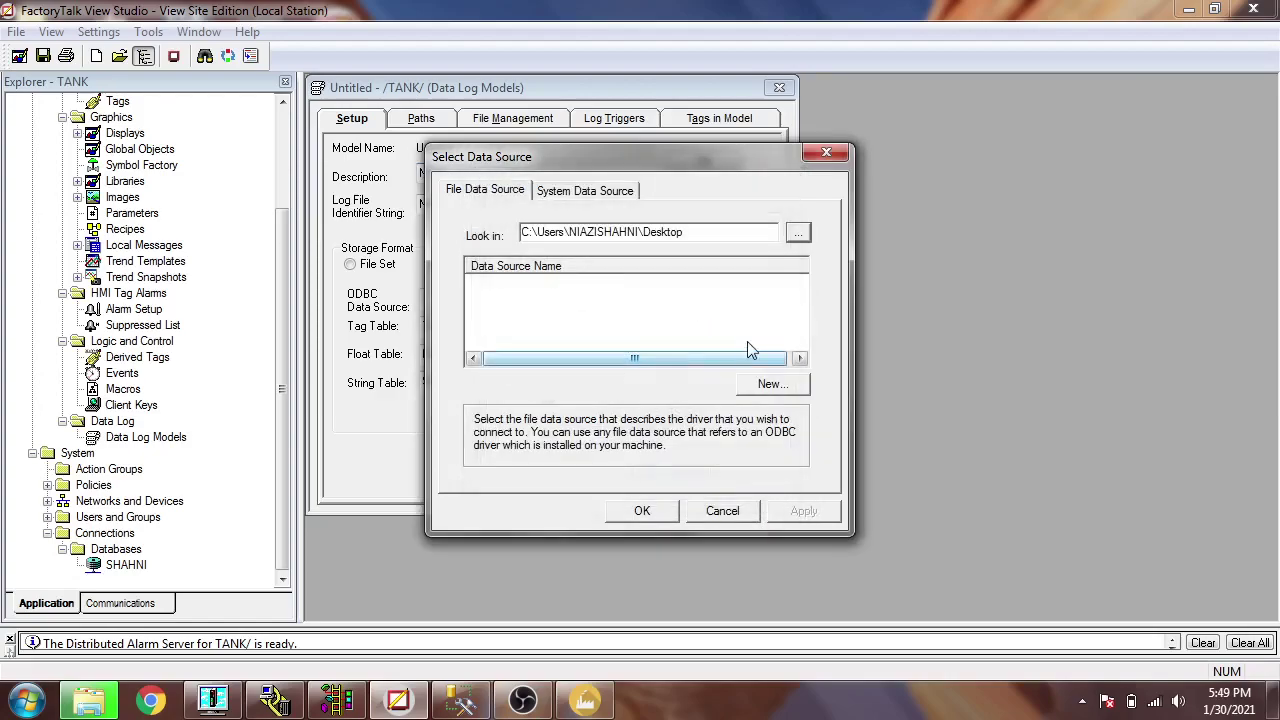
{"action": "left_click", "coordinate": [799, 233]}
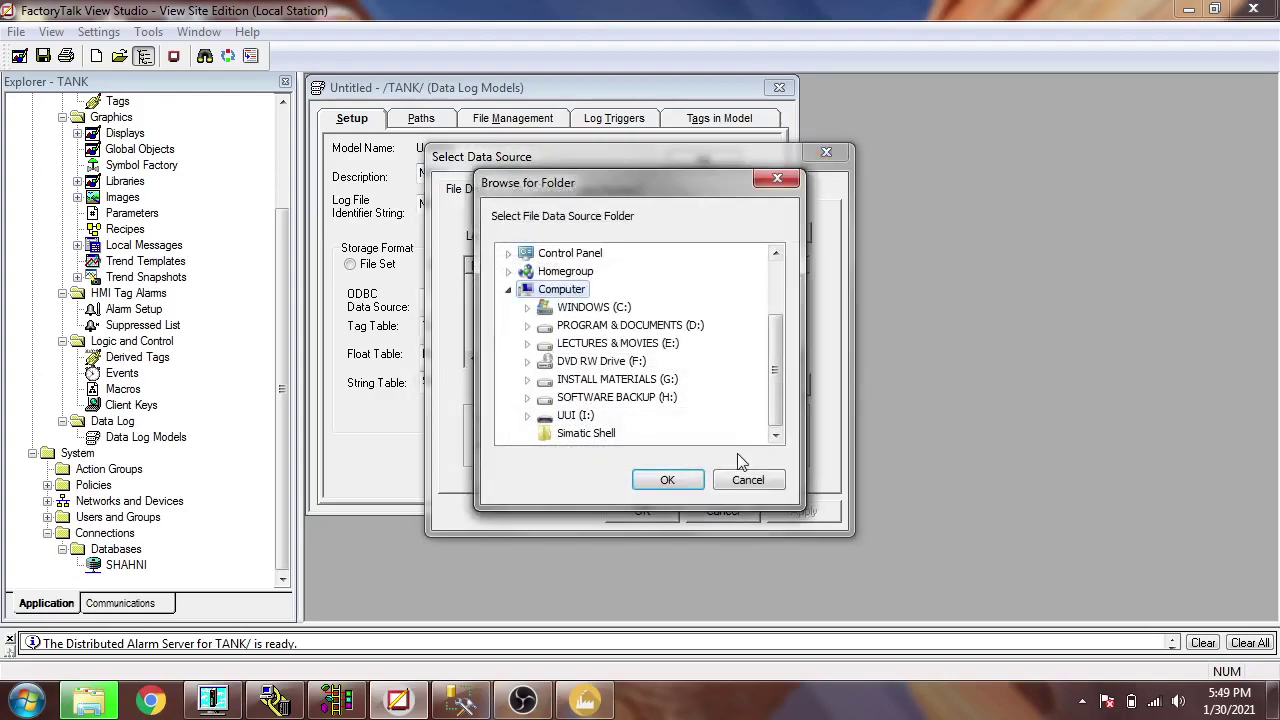
{"action": "left_click", "coordinate": [746, 478]}
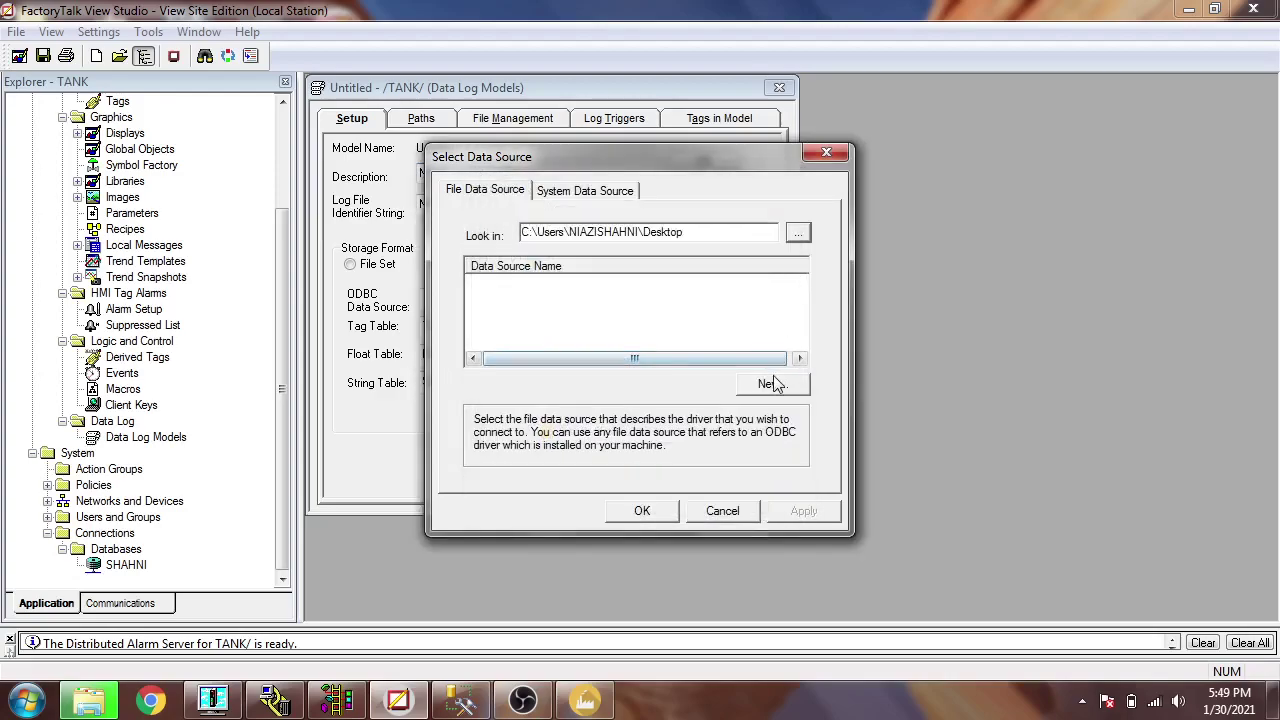
- Create the SQL Server file data source NEW on the Desktop, then switch to Management Studio
{"action": "left_click", "coordinate": [772, 384]}
{"action": "left_click", "coordinate": [736, 489]}
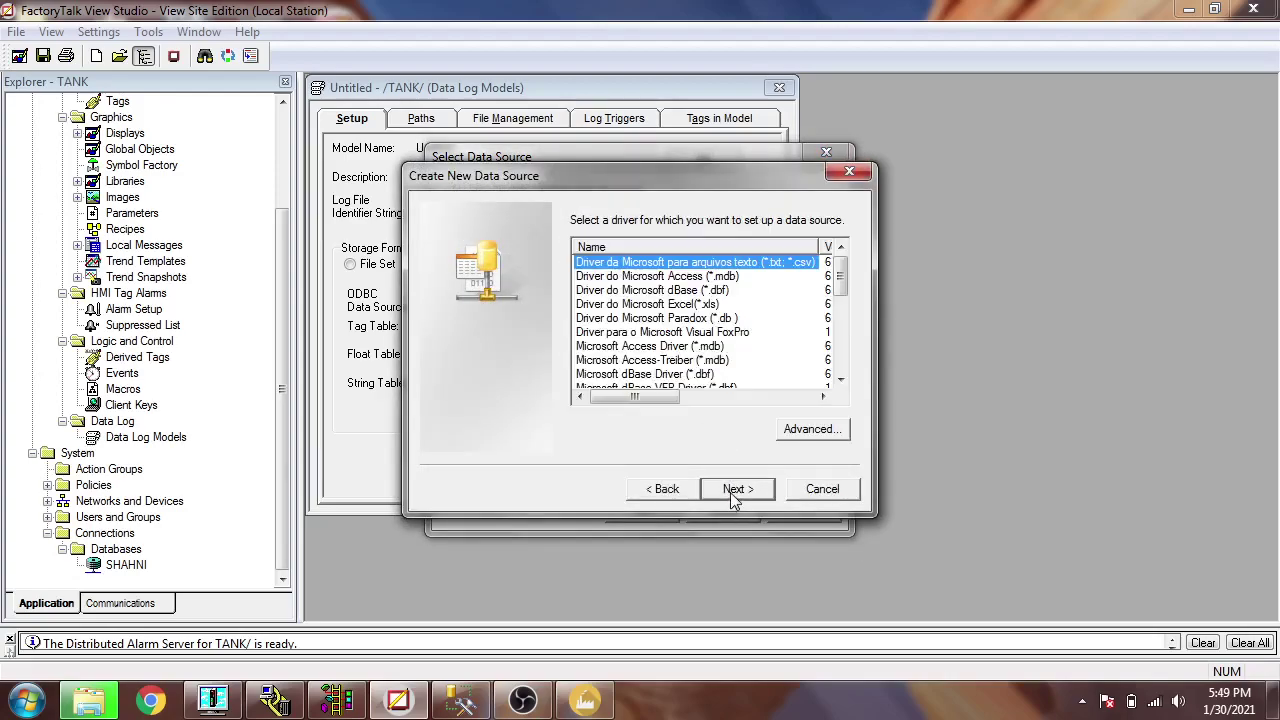
{"action": "left_click_drag", "start_coordinate": [838, 292], "coordinate": [840, 368]}
{"action": "left_click", "coordinate": [645, 347]}
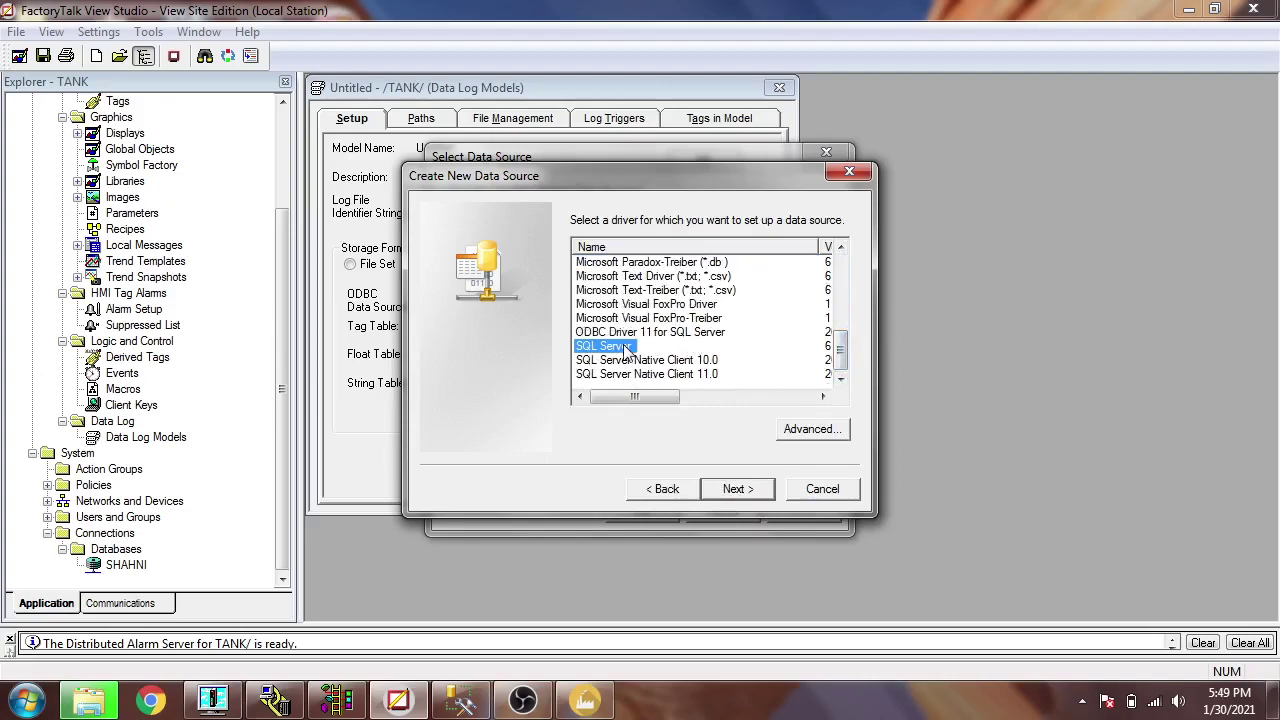
{"action": "left_click", "coordinate": [736, 489]}
{"action": "left_click", "coordinate": [804, 276]}
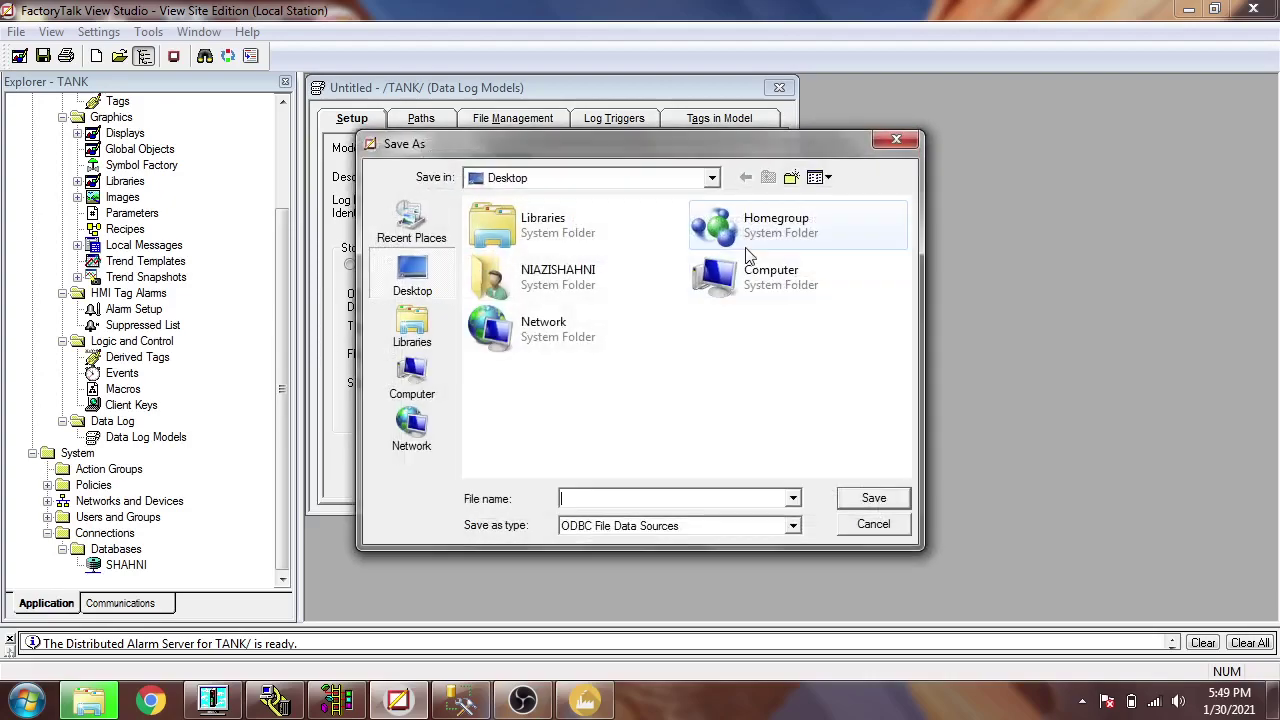
{"action": "type", "text": "NEW"}
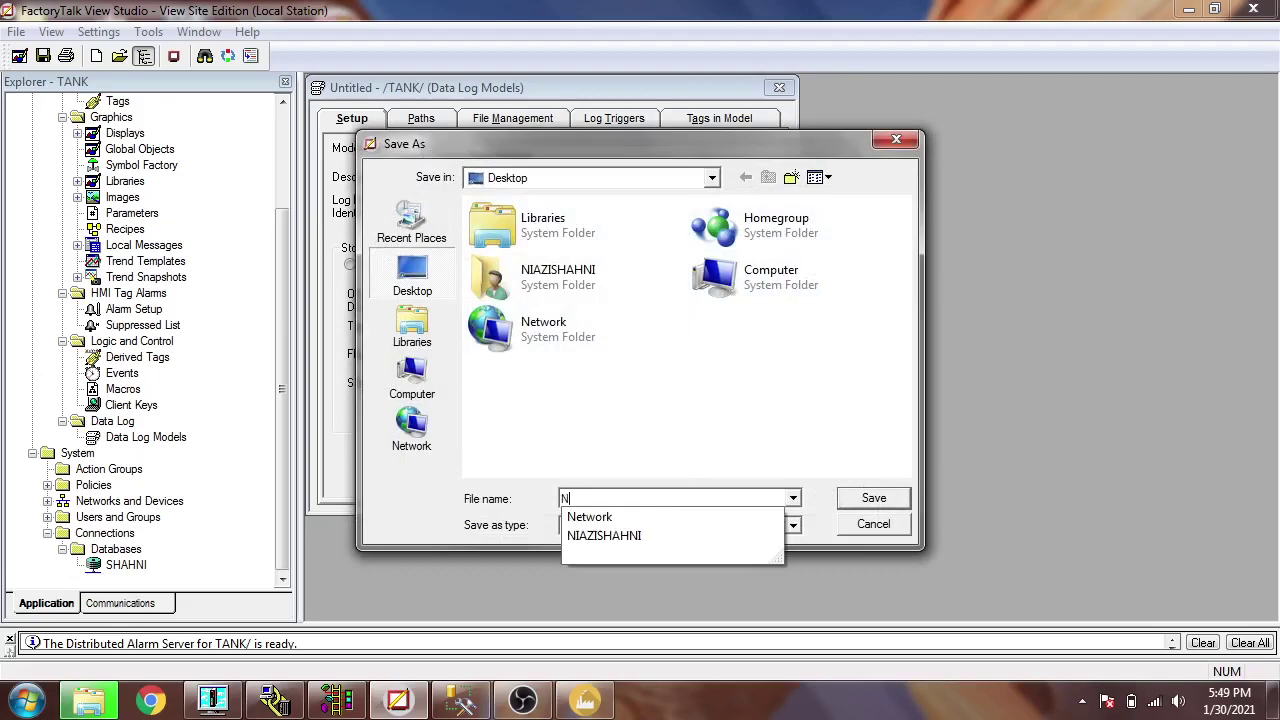
{"action": "left_click", "coordinate": [850, 499]}
{"action": "left_click", "coordinate": [737, 488]}
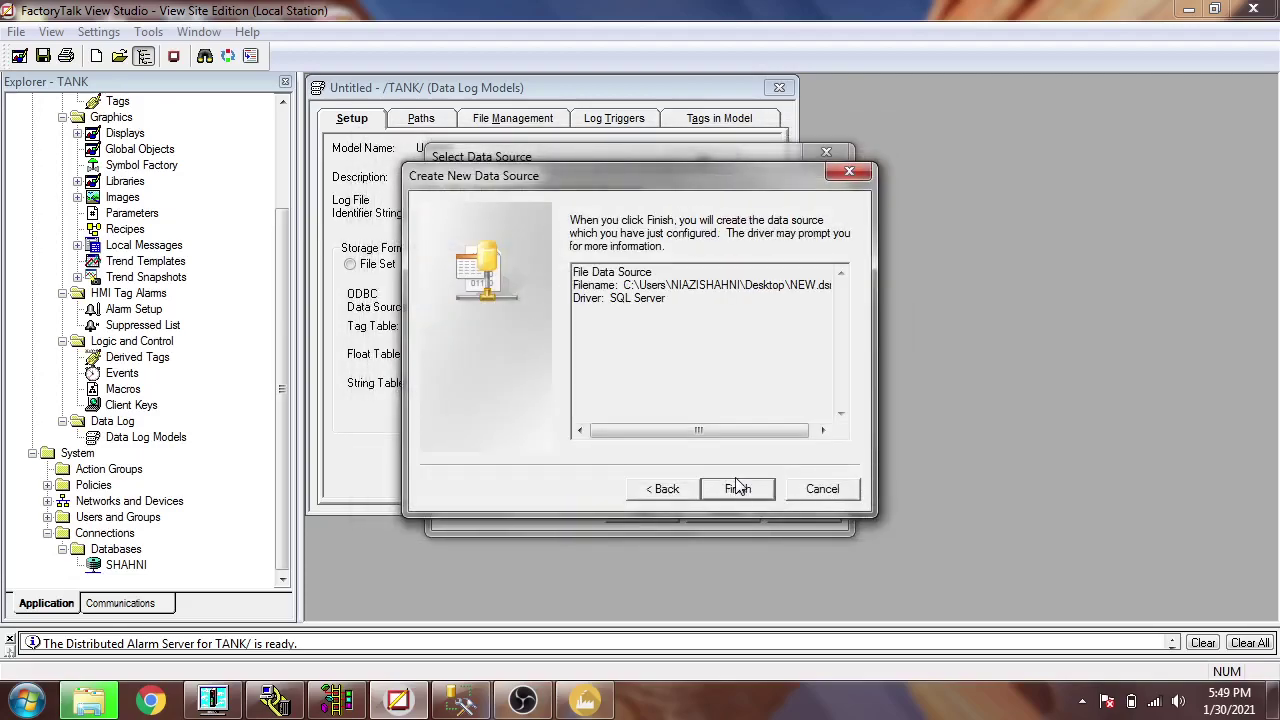
{"action": "left_click", "coordinate": [737, 488]}
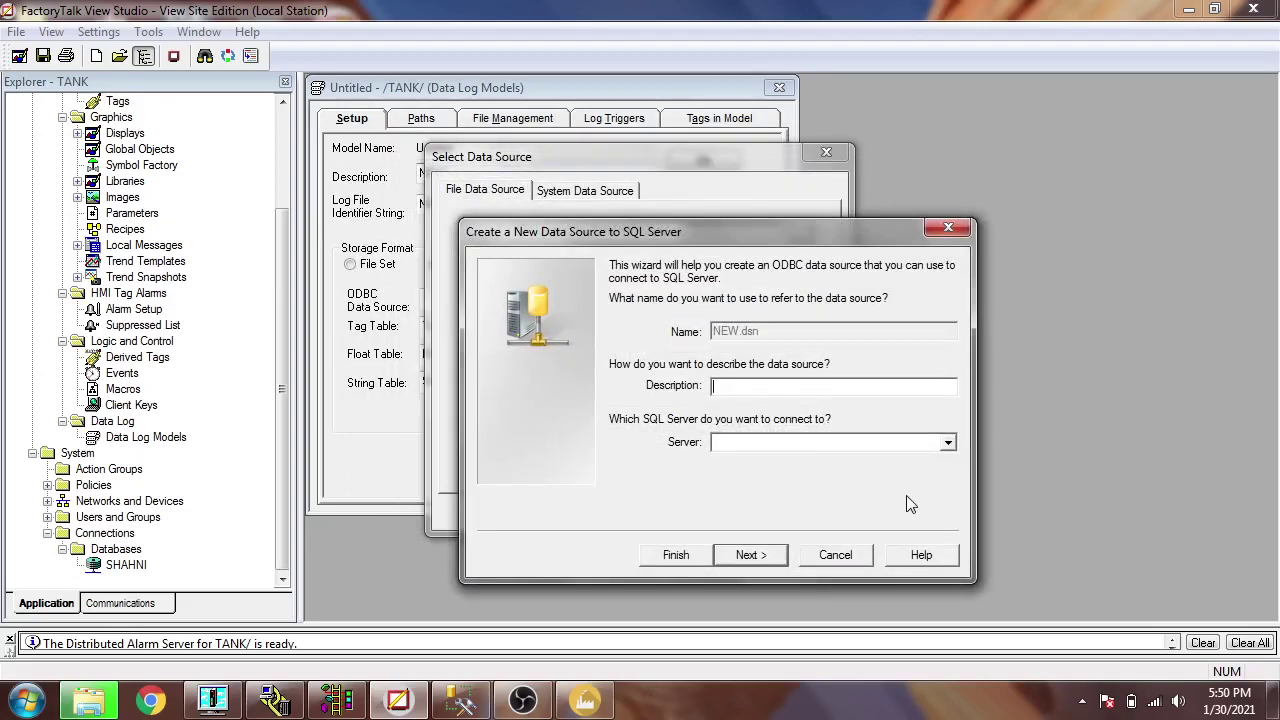
{"action": "left_click", "coordinate": [460, 700]}
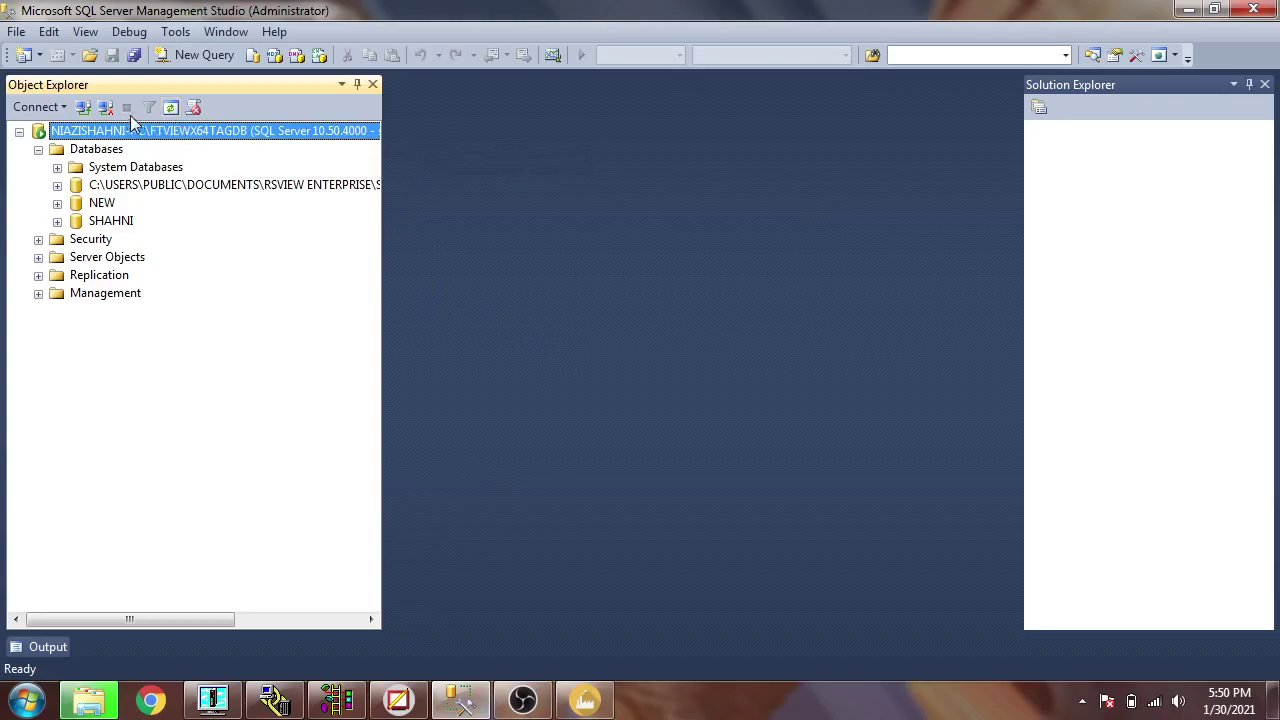
{"action": "left_click", "coordinate": [83, 107]}
- Copy the server name from the Connect to Server dialog and cancel it without connecting
{"action": "left_click", "coordinate": [707, 234]}
{"action": "right_click", "coordinate": [706, 232]}
{"action": "key", "text": "Escape"}
{"action": "left_click_drag", "start_coordinate": [778, 234], "coordinate": [566, 249]}
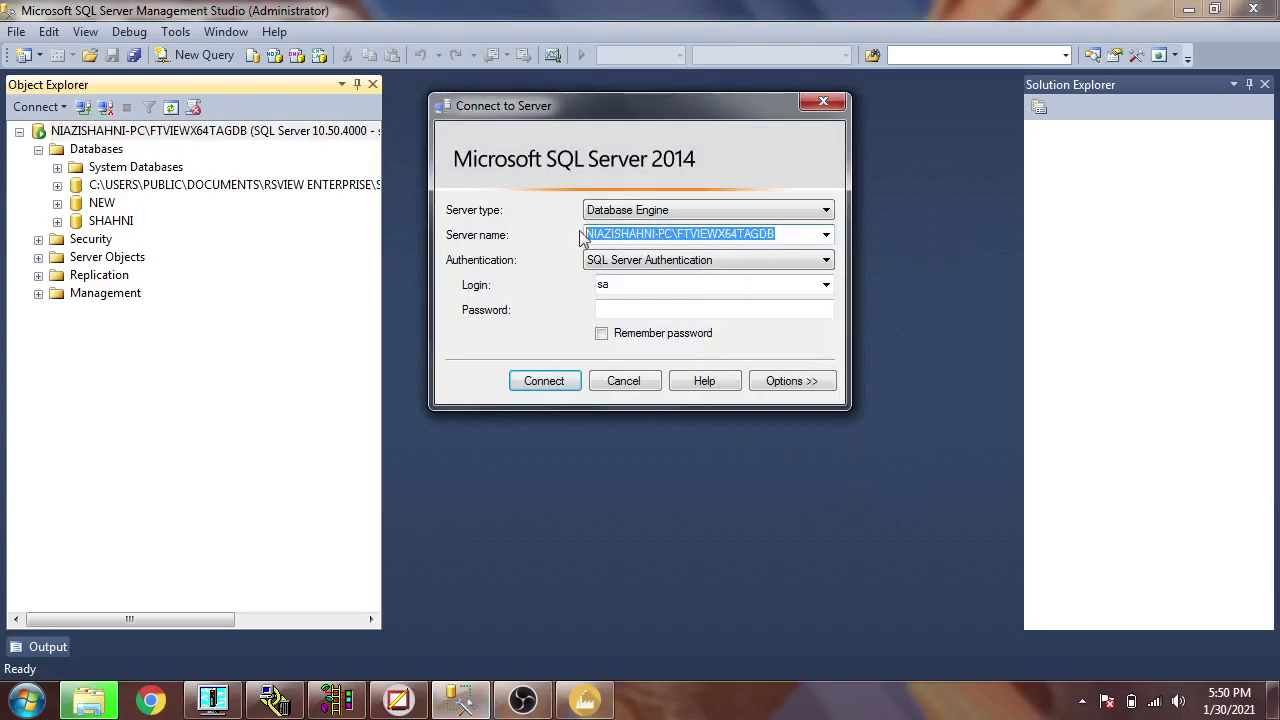
{"action": "right_click", "coordinate": [625, 232]}
{"action": "left_click", "coordinate": [660, 293]}
{"action": "left_click", "coordinate": [623, 396]}
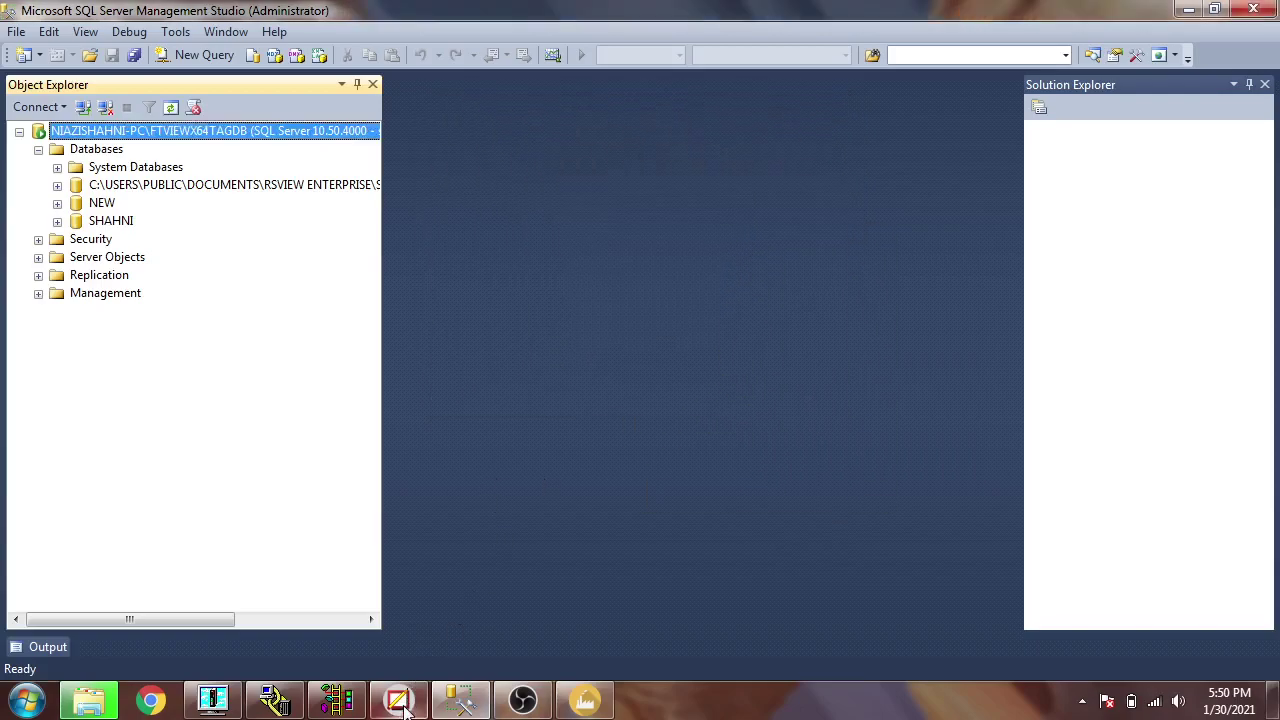
{"action": "left_click", "coordinate": [397, 700]}
- Paste the copied server name and use SQL Server authentication with login ID sa
{"action": "right_click", "coordinate": [732, 444]}
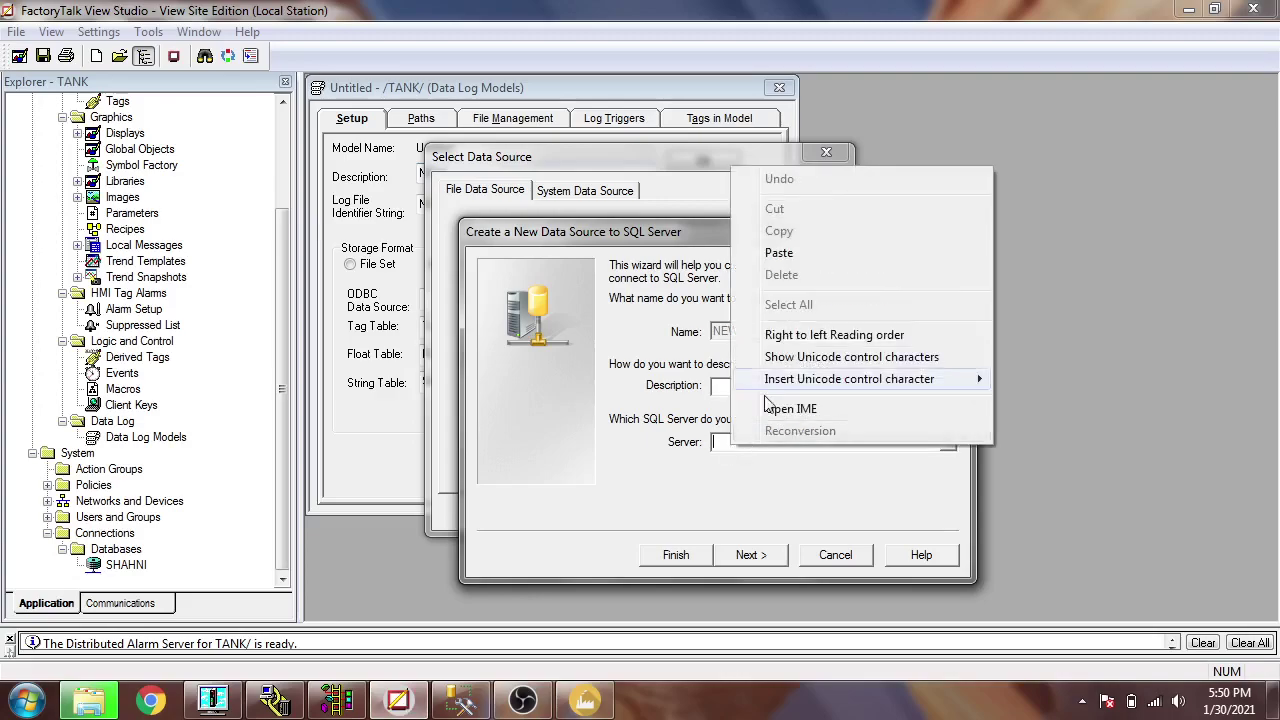
{"action": "left_click", "coordinate": [834, 251]}
{"action": "left_click", "coordinate": [751, 555]}
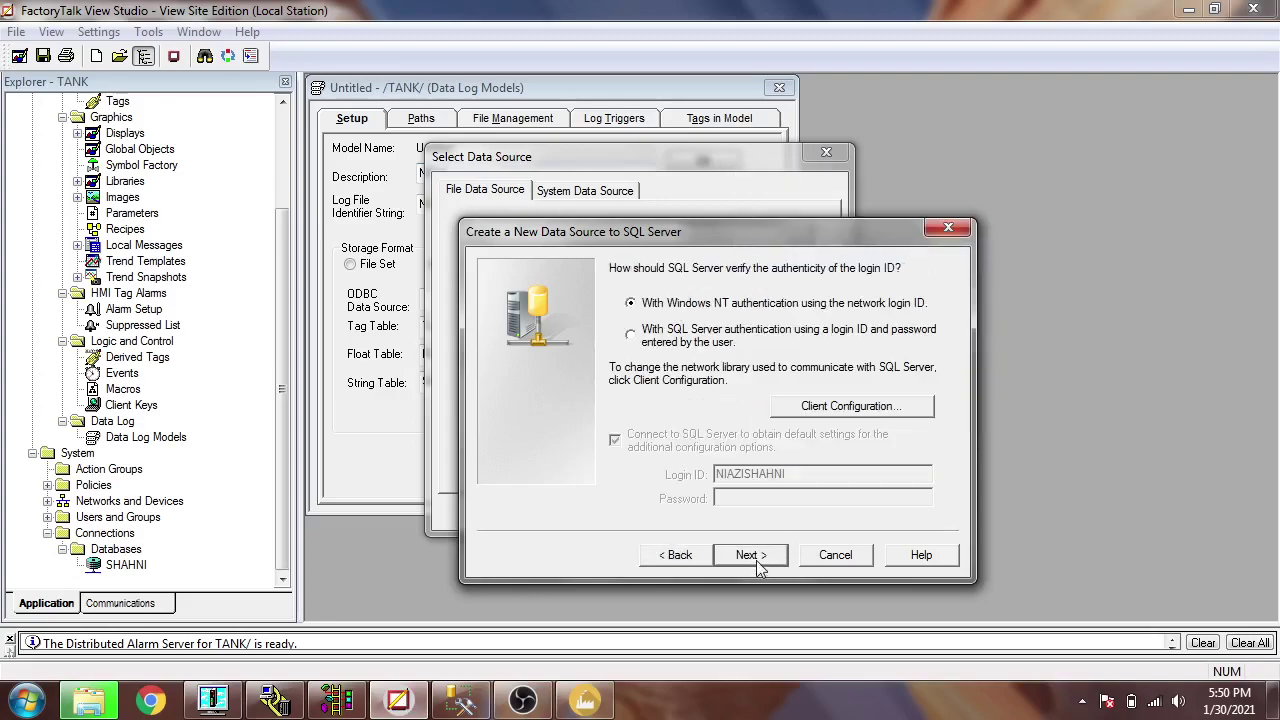
{"action": "left_click", "coordinate": [631, 336]}
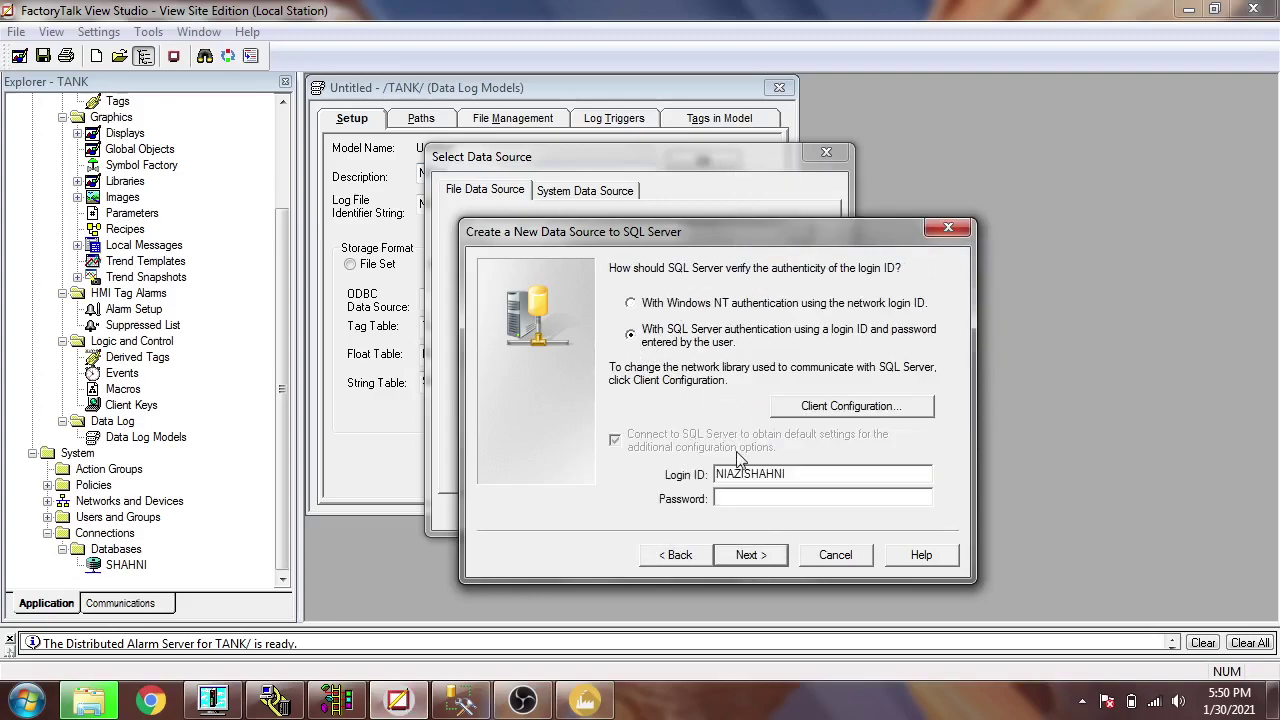
{"action": "left_click_drag", "start_coordinate": [800, 471], "coordinate": [686, 478]}
{"action": "type", "text": "S"}
{"action": "key", "text": "BackSpace"}
{"action": "type", "text": "sa"}
{"action": "left_click", "coordinate": [461, 700]}
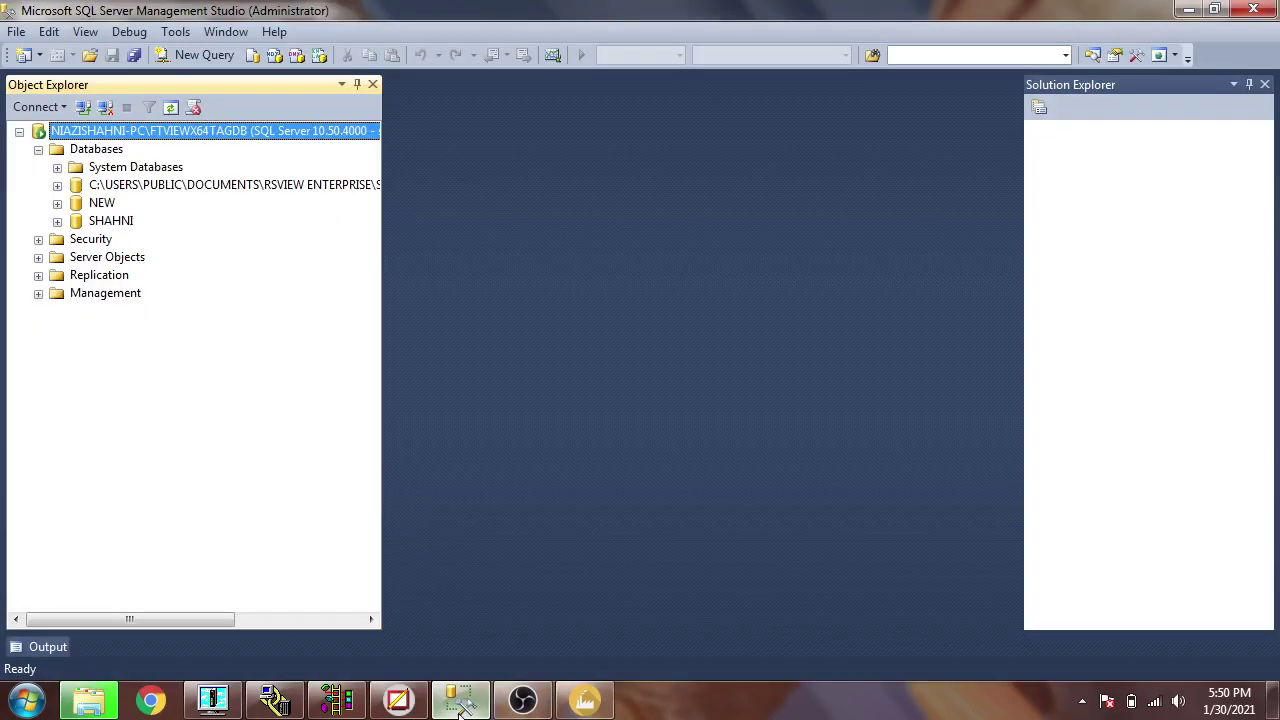
- Return to the FactoryTalk data source wizard to enter the sa login's password
{"action": "left_click", "coordinate": [405, 698]}
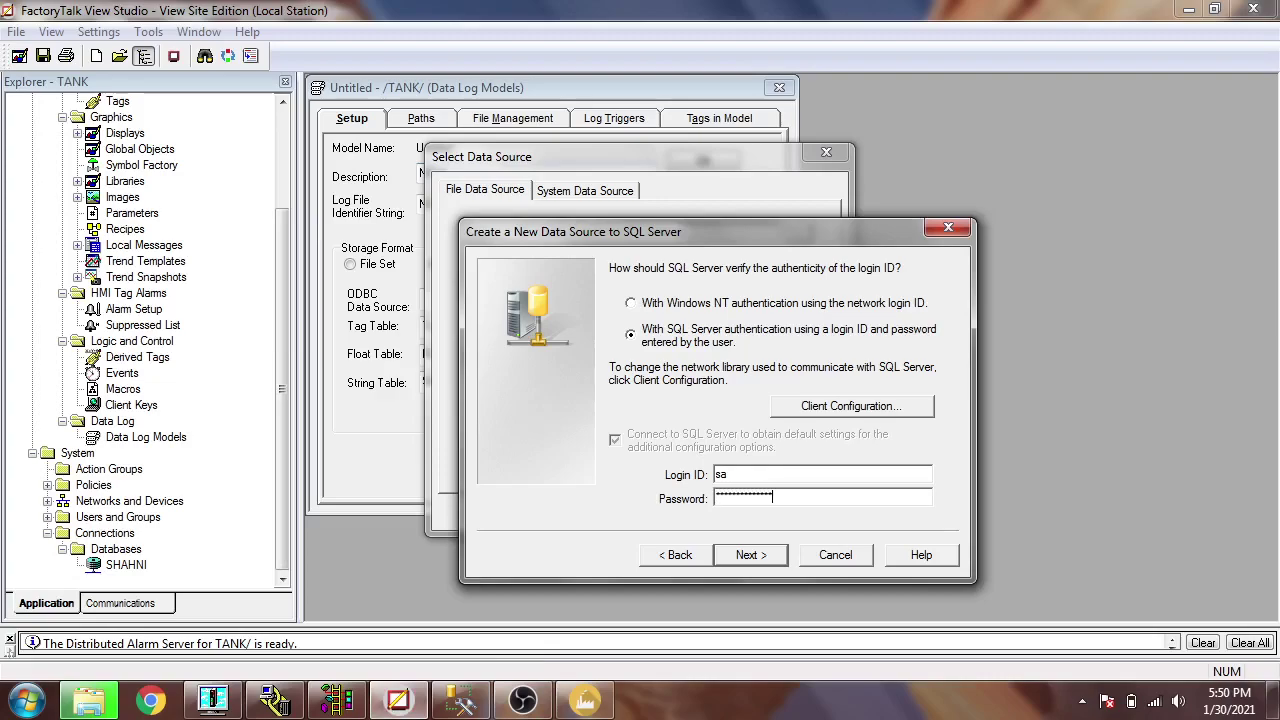
- Change the data source's default database to NEW and continue past the options page
{"action": "left_click", "coordinate": [751, 548]}
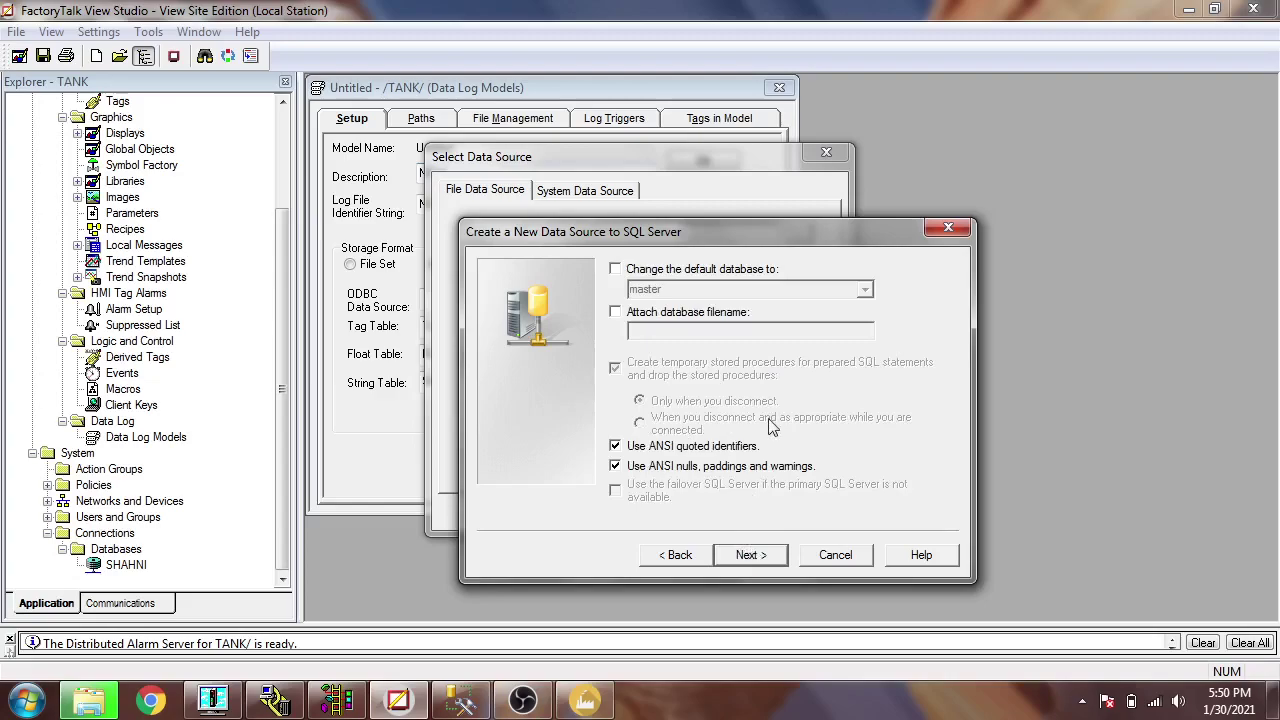
{"action": "left_click", "coordinate": [615, 270]}
{"action": "left_click", "coordinate": [865, 289]}
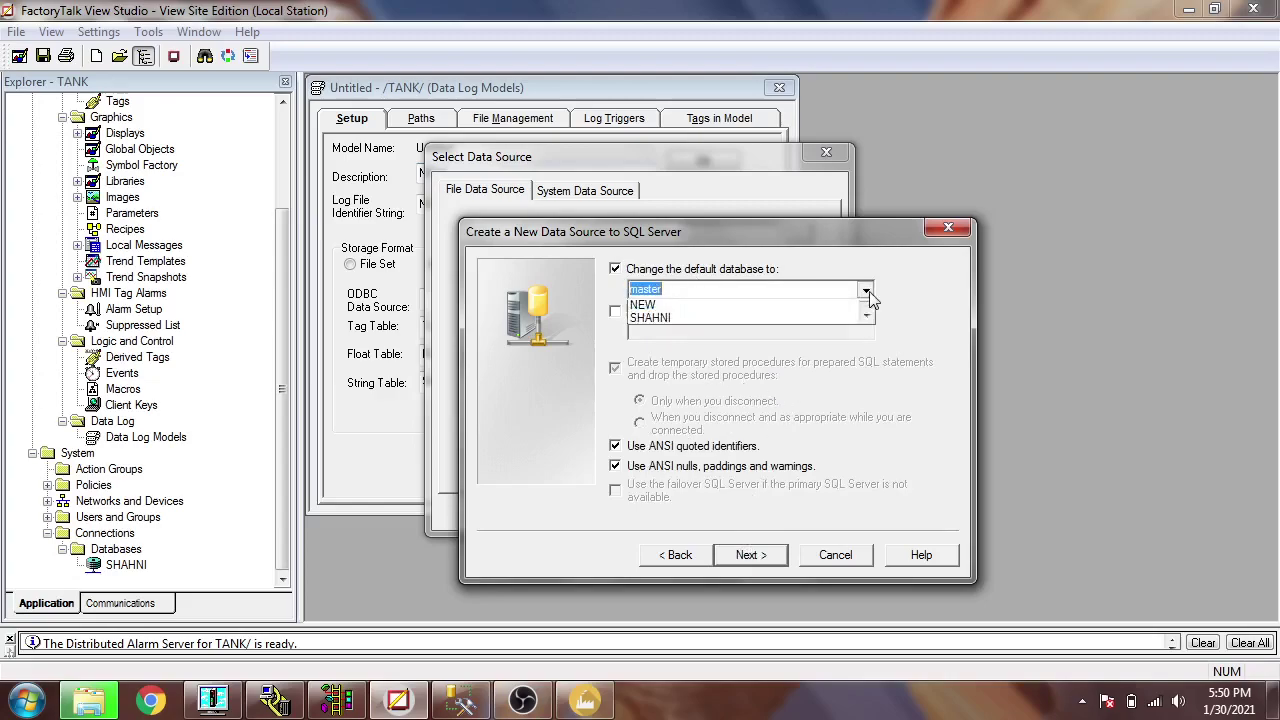
{"action": "left_click", "coordinate": [752, 347]}
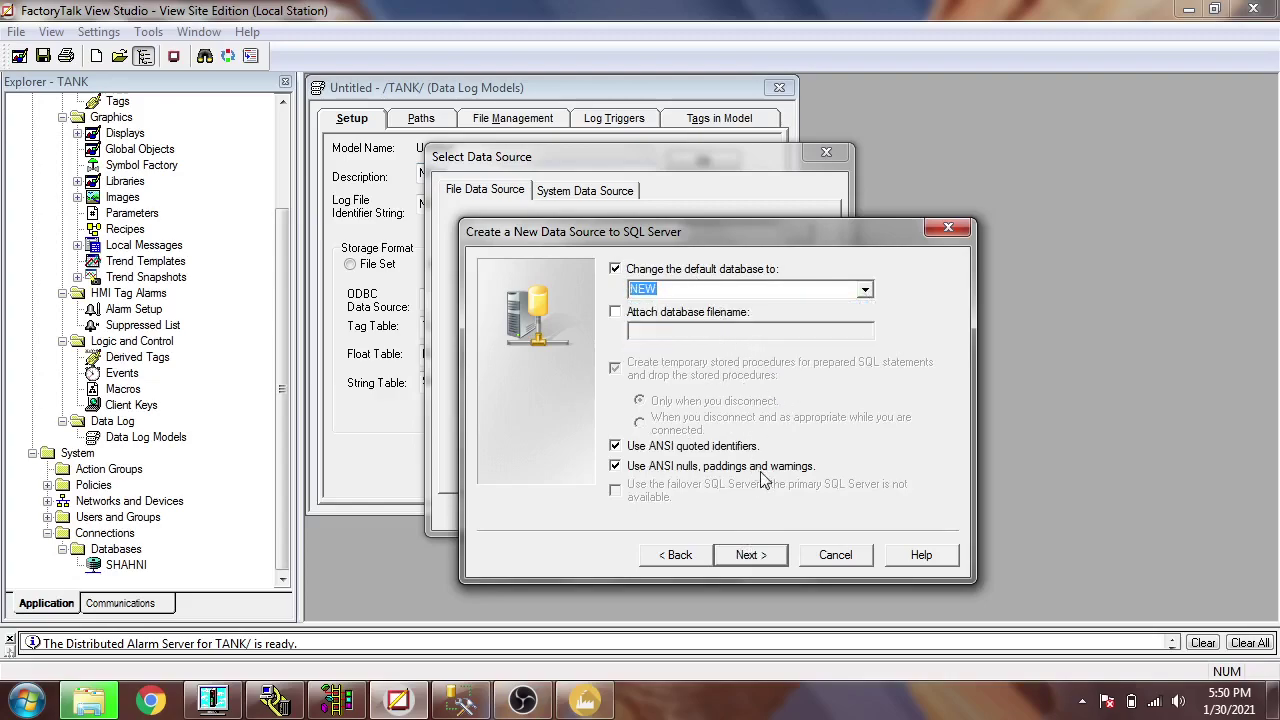
{"action": "left_click", "coordinate": [751, 554]}
{"action": "left_click", "coordinate": [460, 700]}
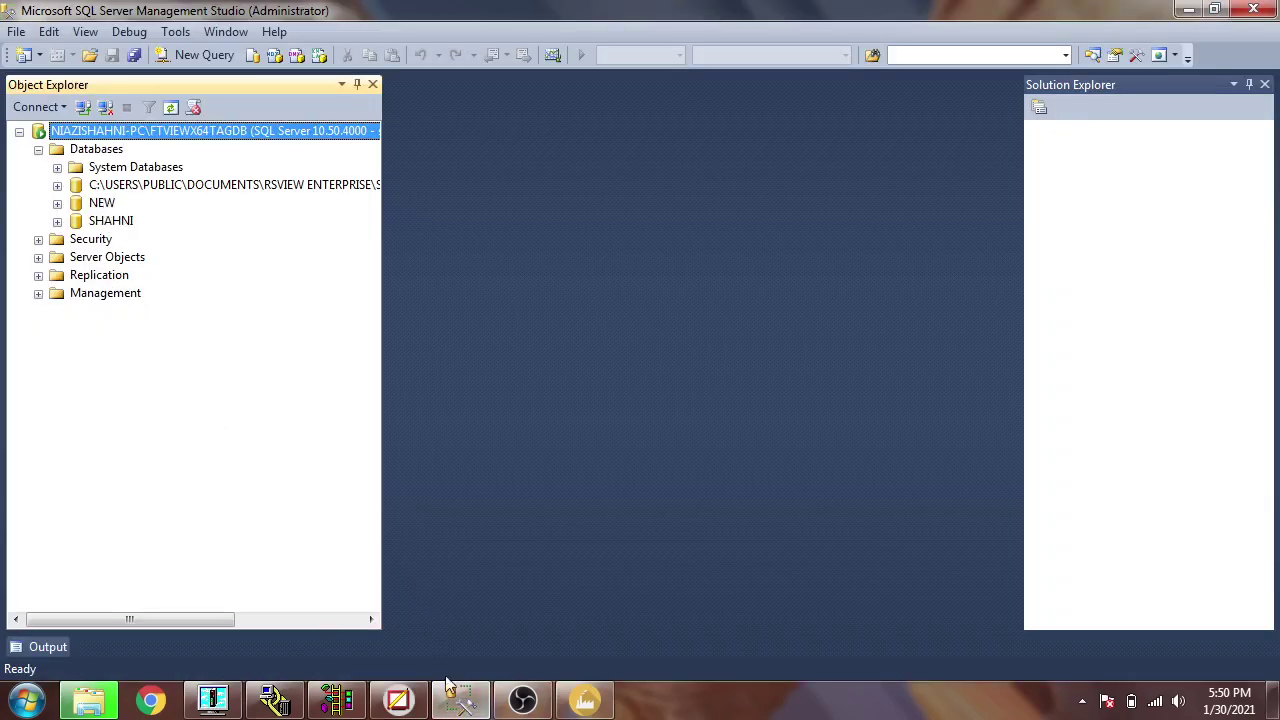
{"action": "left_click", "coordinate": [452, 692]}
- Finish and successfully test the data source, then select NEW.dsn for the data log model
{"action": "left_click", "coordinate": [752, 555]}
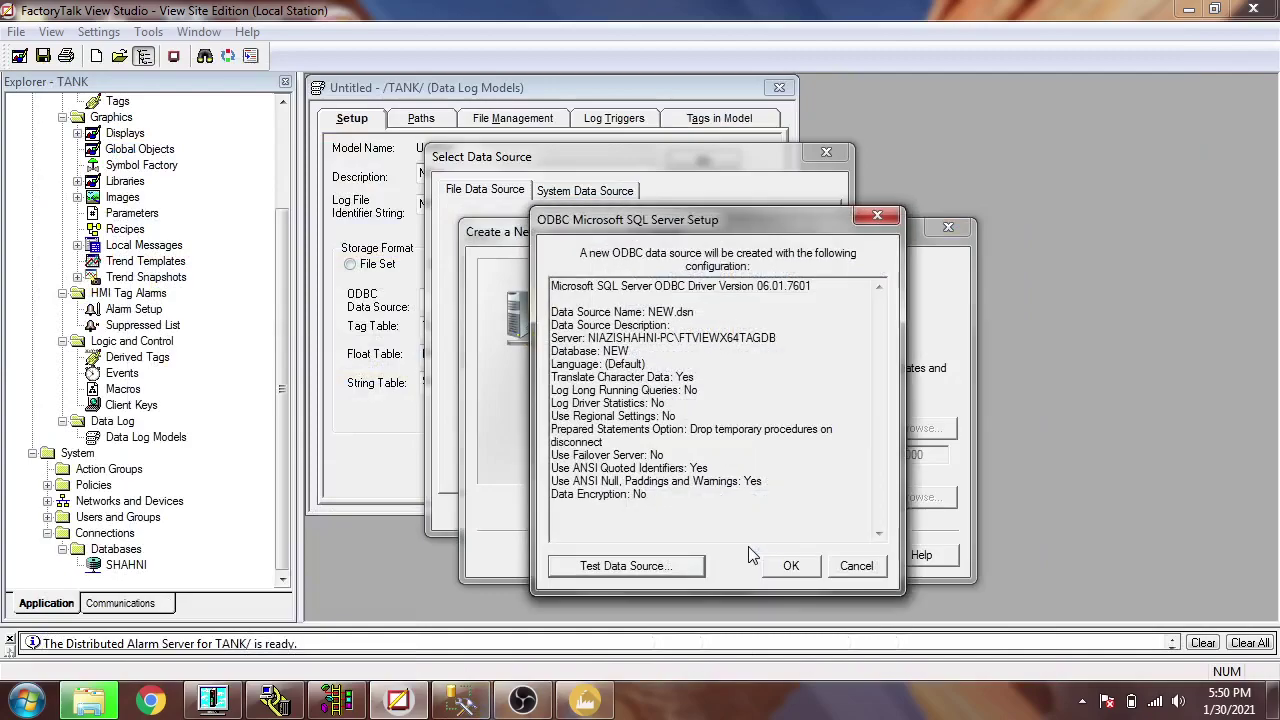
{"action": "left_click", "coordinate": [675, 570]}
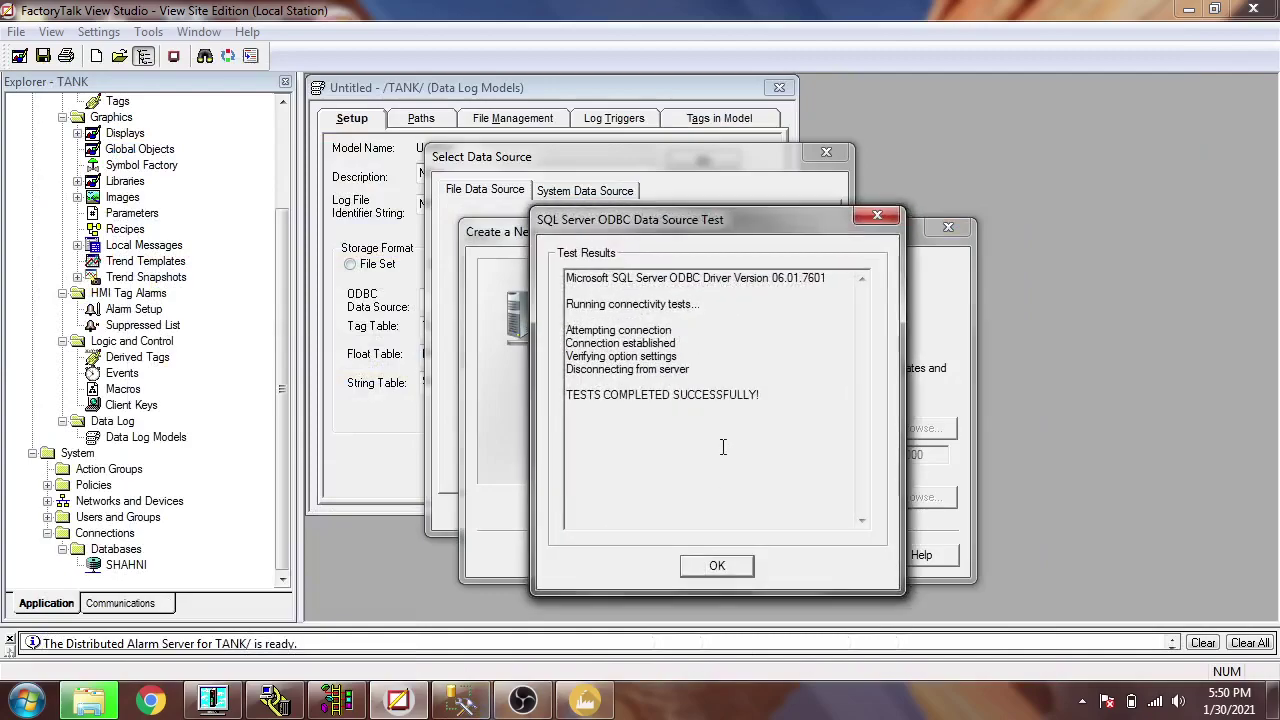
{"action": "left_click", "coordinate": [726, 566]}
{"action": "left_click", "coordinate": [782, 566]}
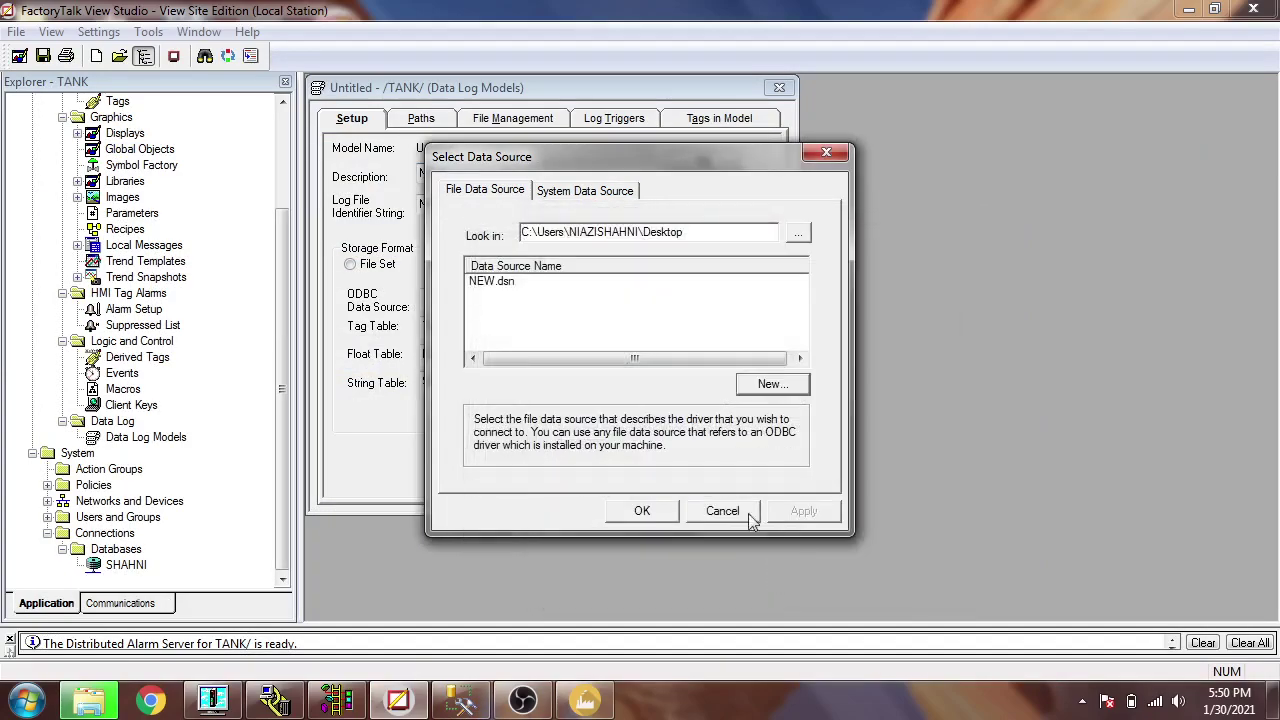
{"action": "left_click", "coordinate": [505, 283]}
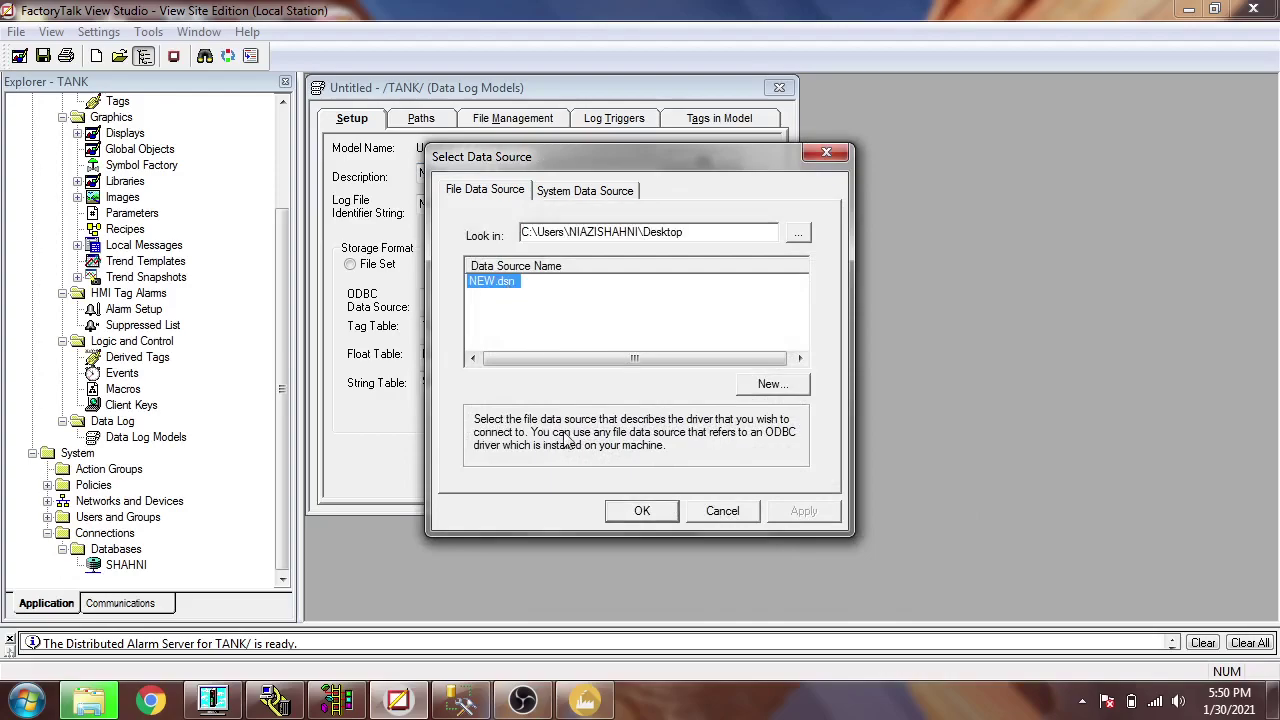
{"action": "left_click", "coordinate": [641, 511]}
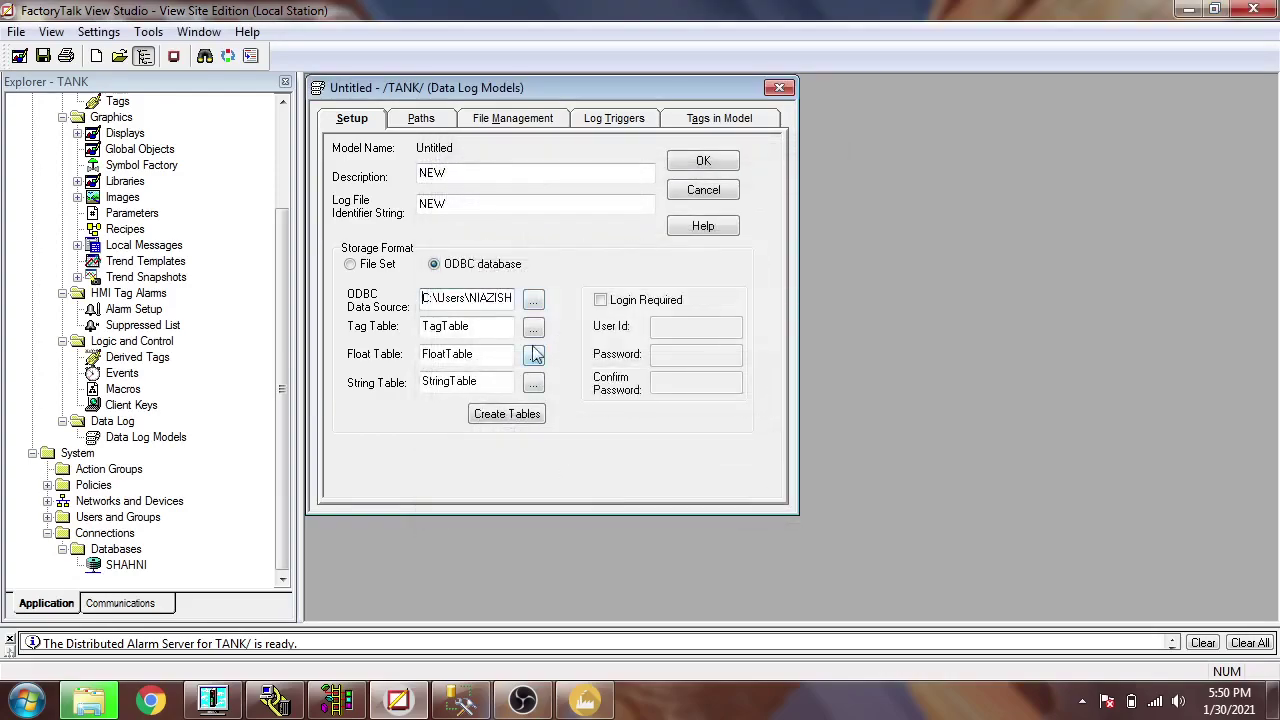
- Create the ODBC log tables and require a login, entering and confirming the password
{"action": "left_click", "coordinate": [526, 414]}
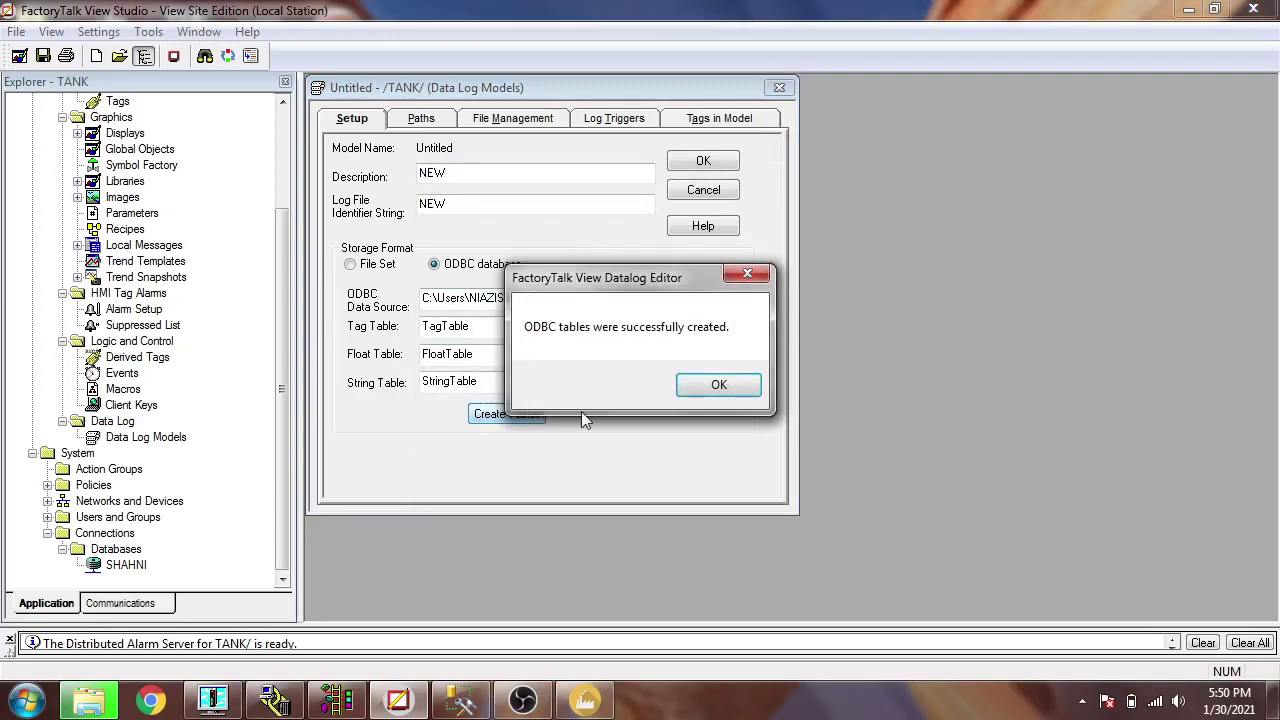
{"action": "left_click", "coordinate": [717, 386]}
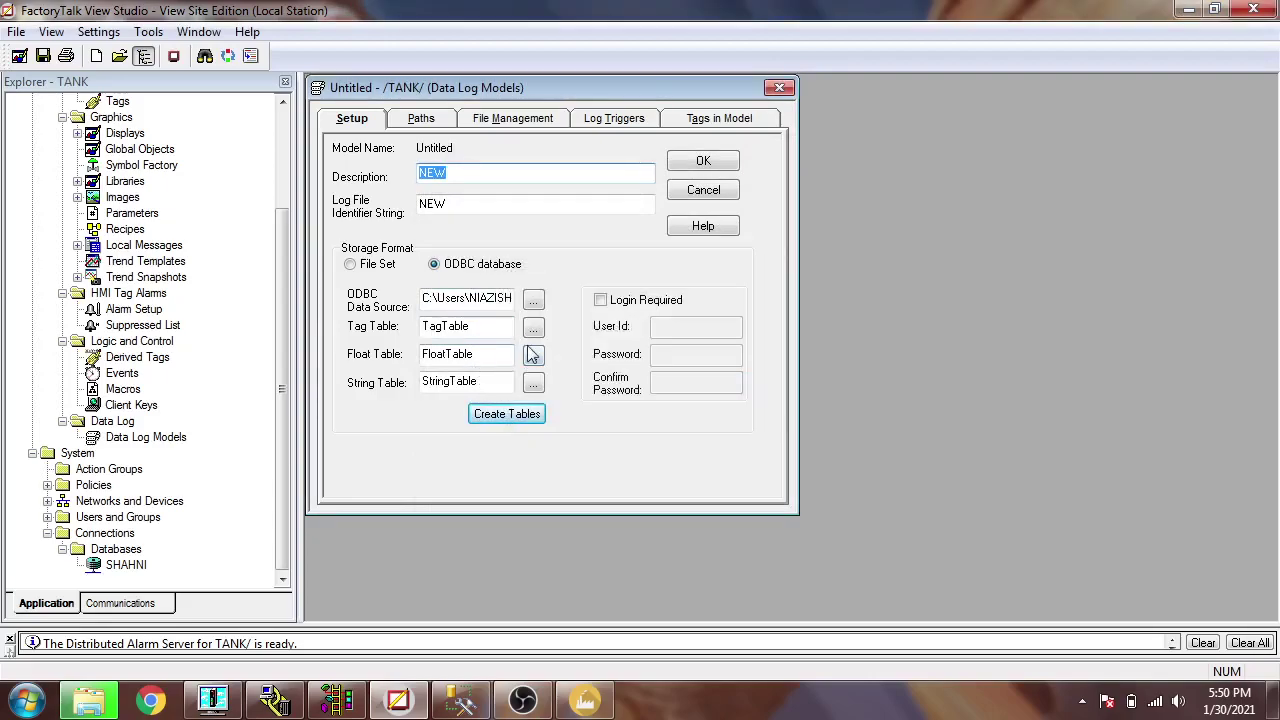
{"action": "left_click", "coordinate": [600, 300]}
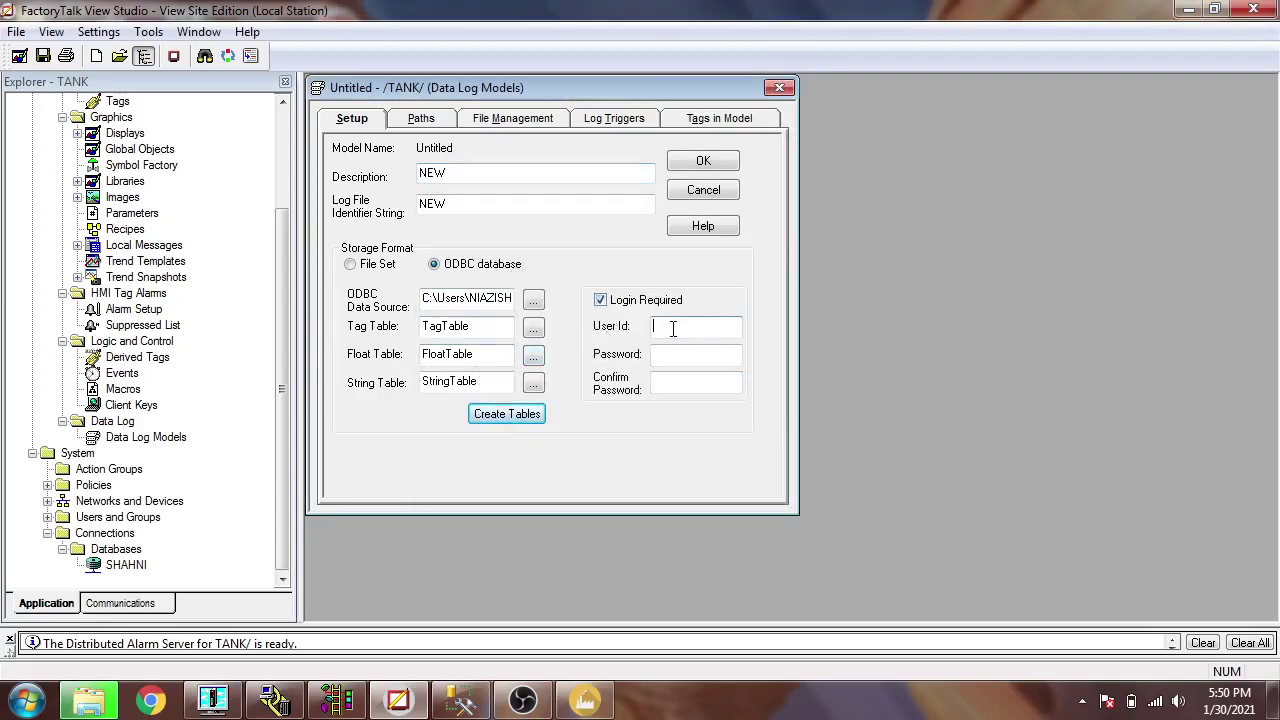
{"action": "left_click", "coordinate": [683, 354]}
{"action": "type", "text": "123456"}
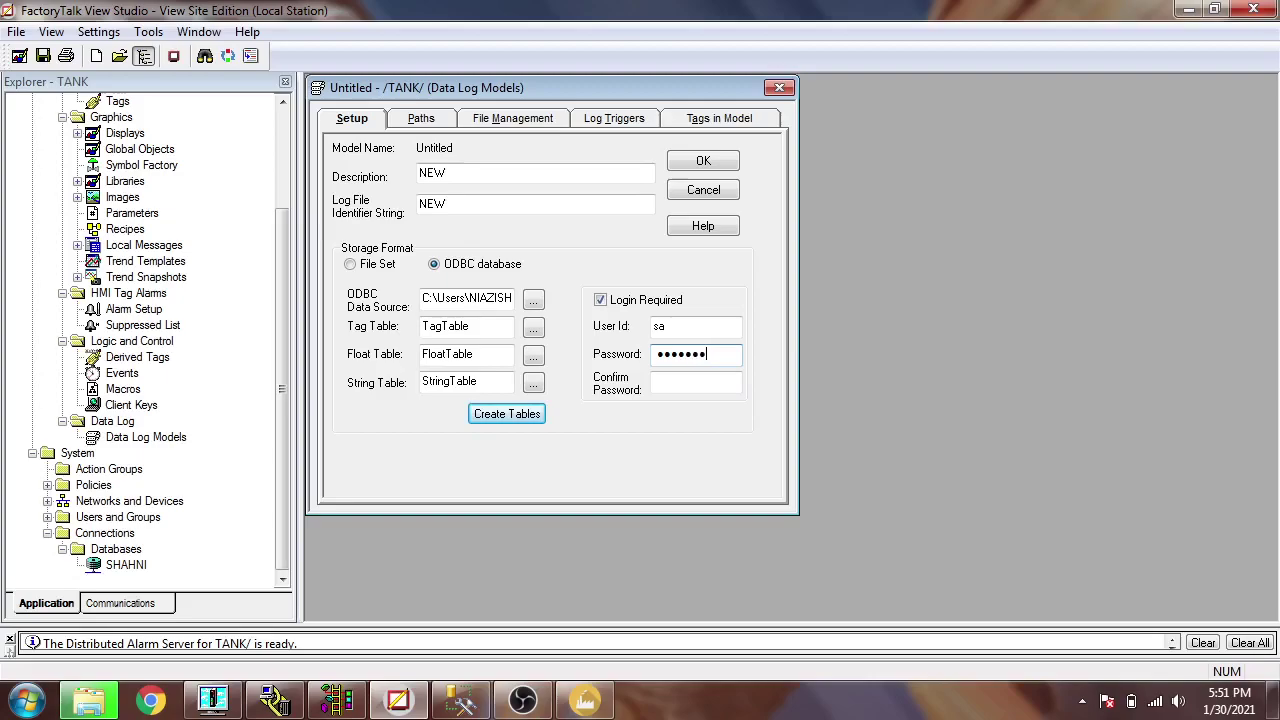
{"action": "type", "text": "789012"}
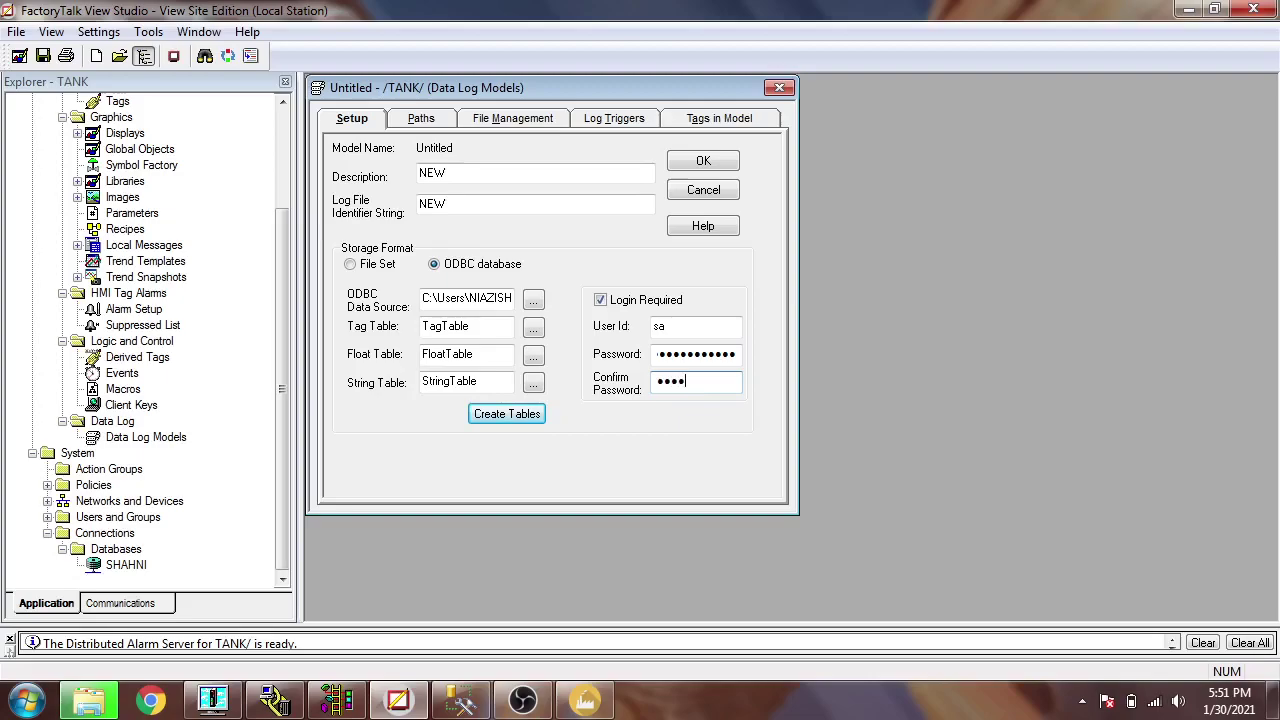
{"action": "type", "text": "012"}
{"action": "left_click", "coordinate": [440, 124]}
- Set the log trigger interval to 1 second
{"action": "left_click", "coordinate": [505, 120]}
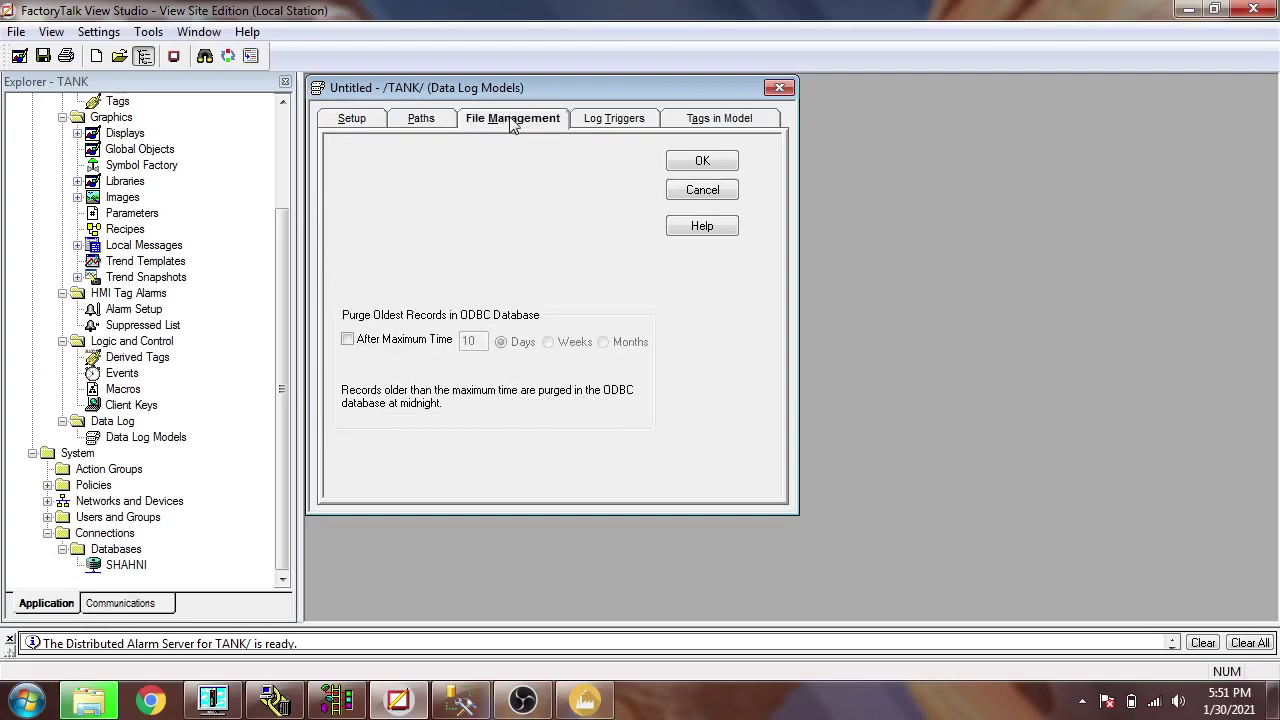
{"action": "left_click", "coordinate": [450, 126]}
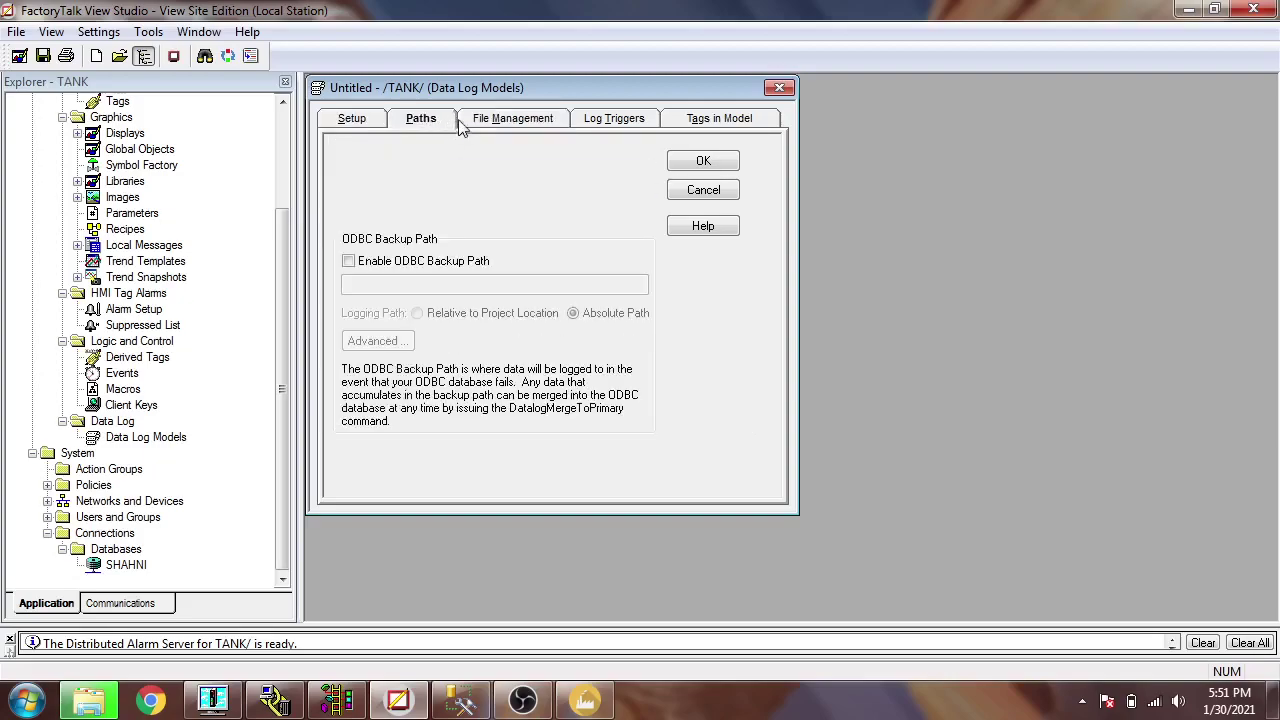
{"action": "left_click", "coordinate": [517, 125]}
{"action": "left_click", "coordinate": [593, 123]}
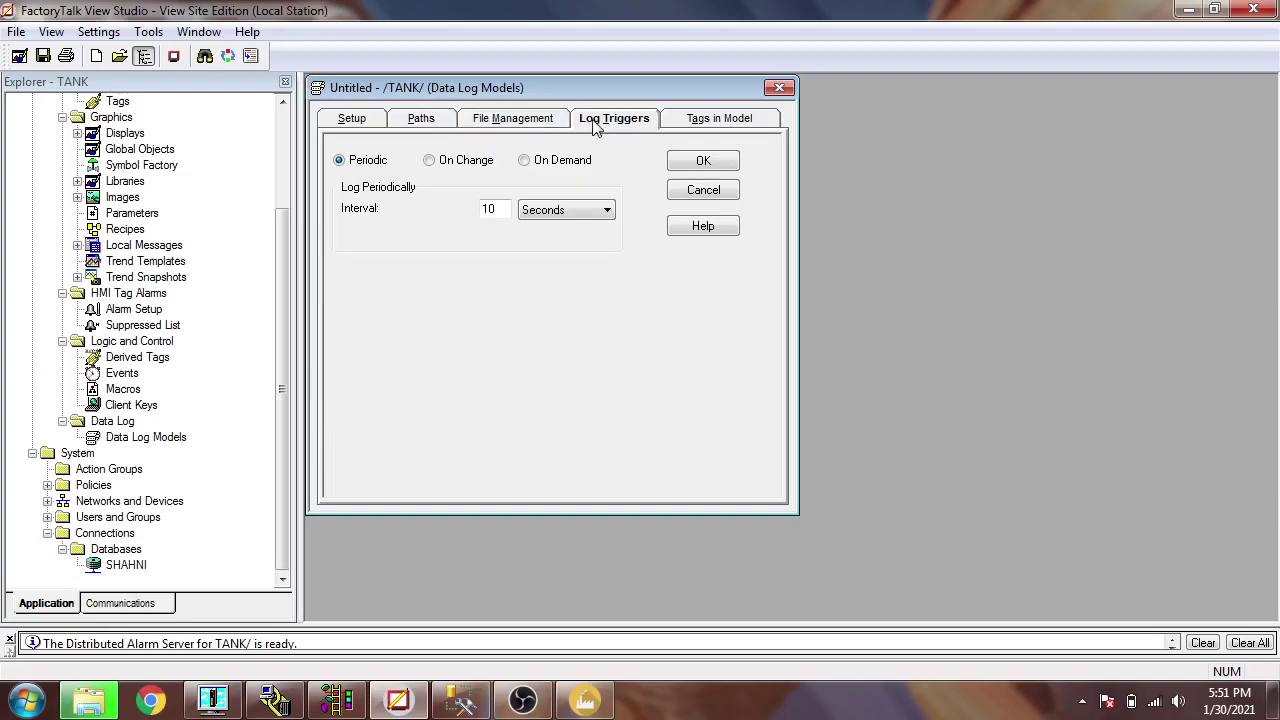
{"action": "double_click", "coordinate": [495, 207]}
{"action": "type", "text": "1"}
- Add the TANK tags LEVEL and SETPOINT to the data log model
{"action": "left_click", "coordinate": [697, 122]}
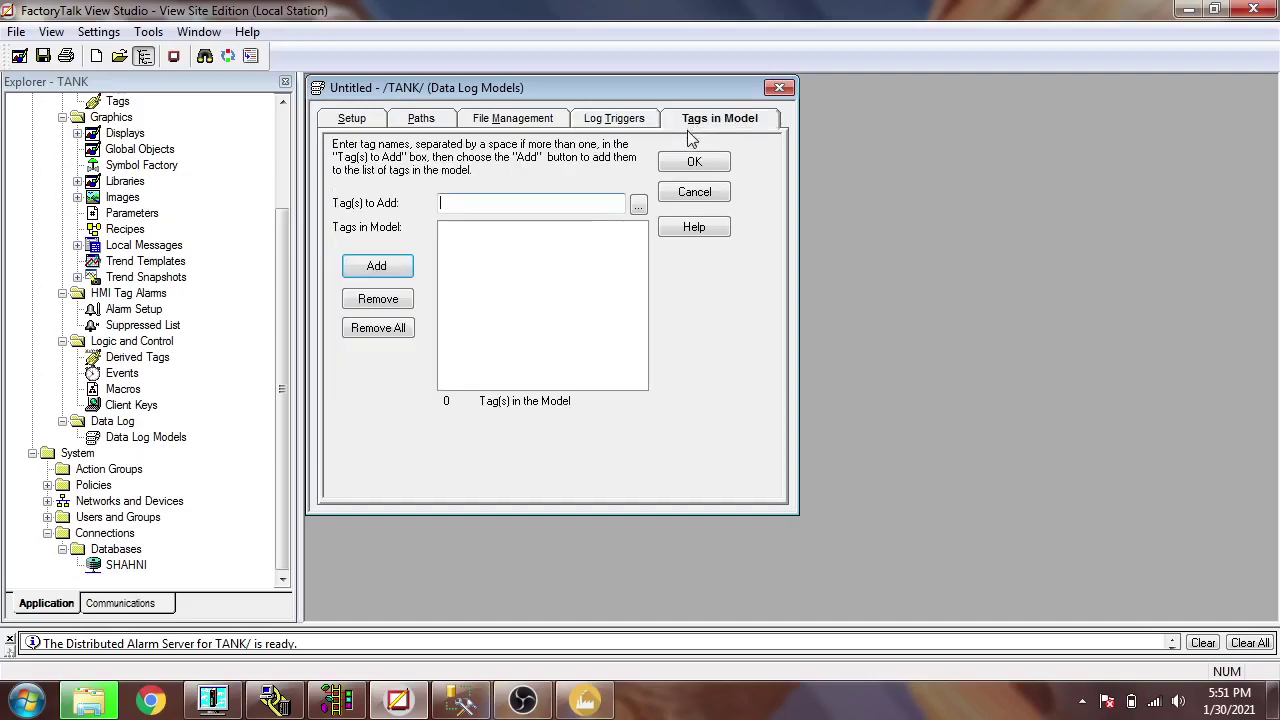
{"action": "left_click", "coordinate": [638, 206]}
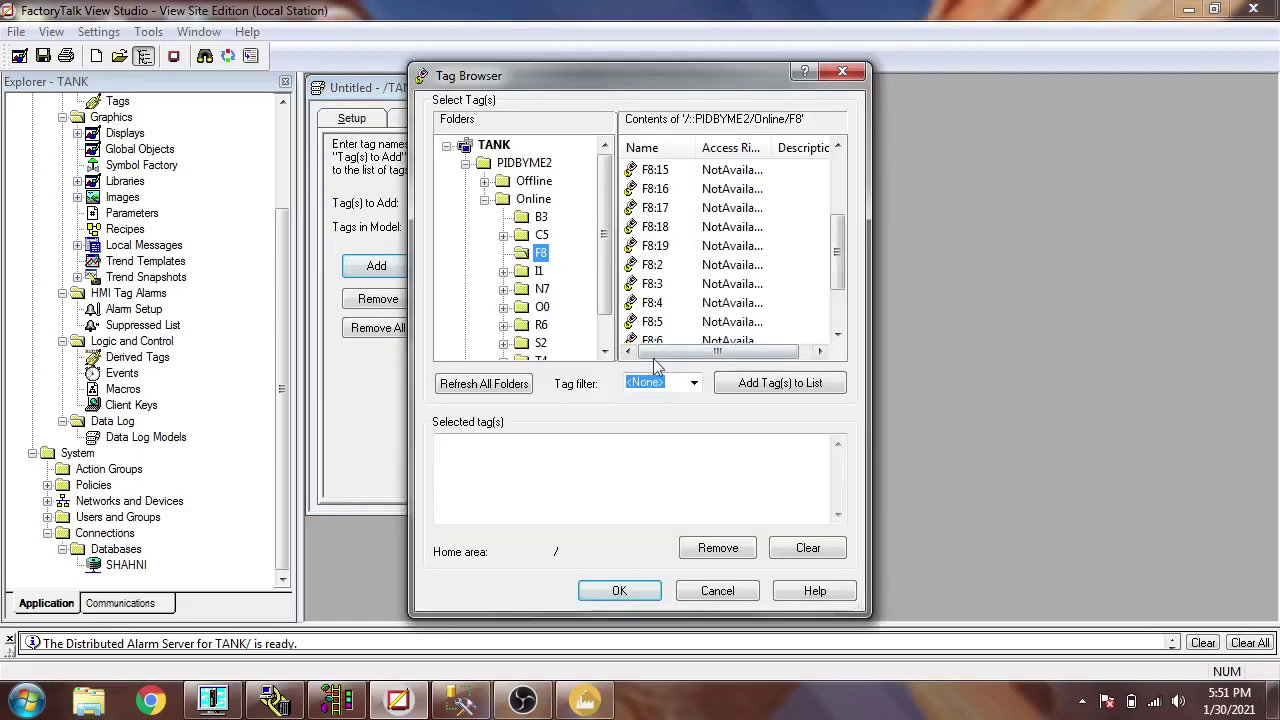
{"action": "left_click", "coordinate": [493, 145]}
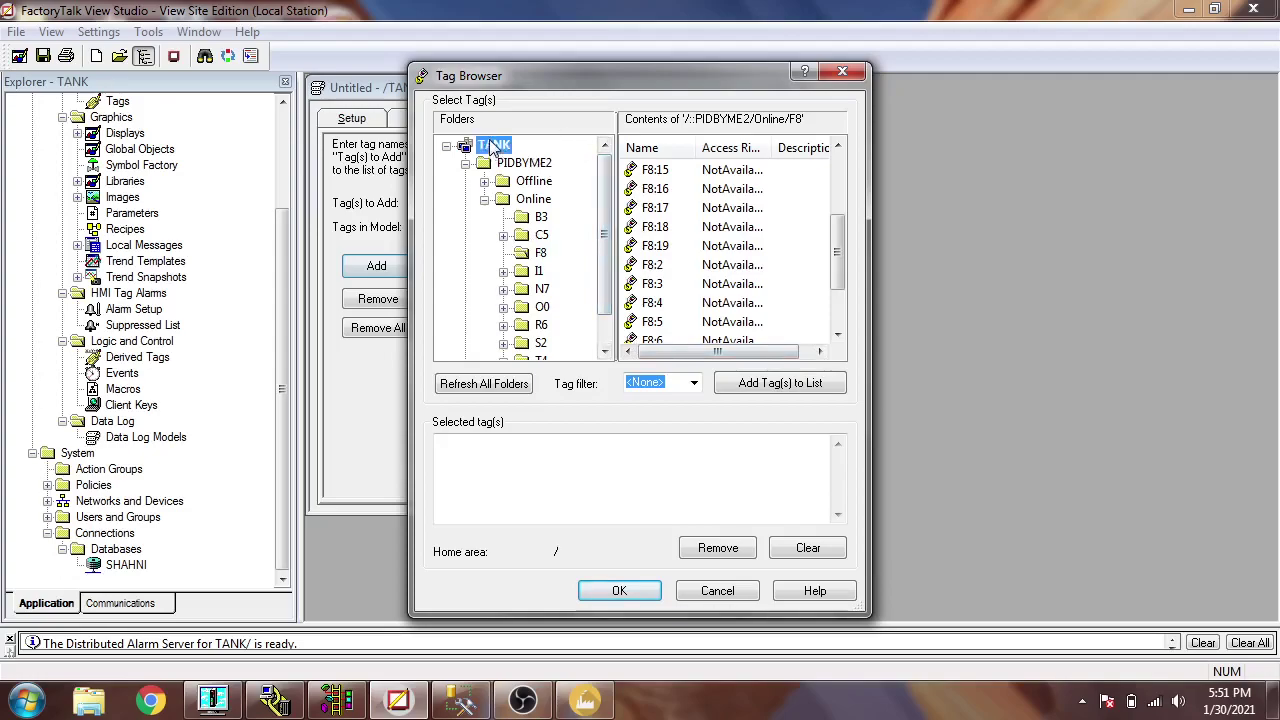
{"action": "scroll", "coordinate": [828, 236], "scroll_direction": "down", "scroll_amount": 1}
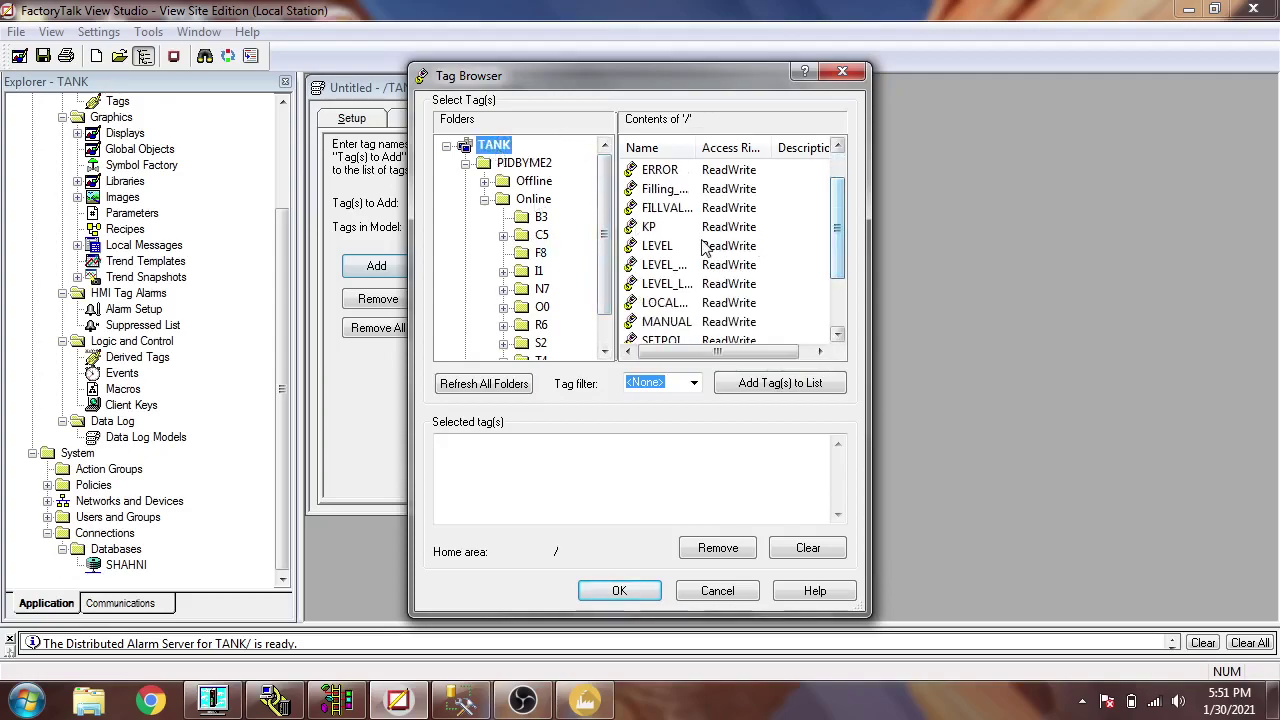
{"action": "left_click", "coordinate": [668, 250]}
{"action": "left_click", "coordinate": [668, 250]}
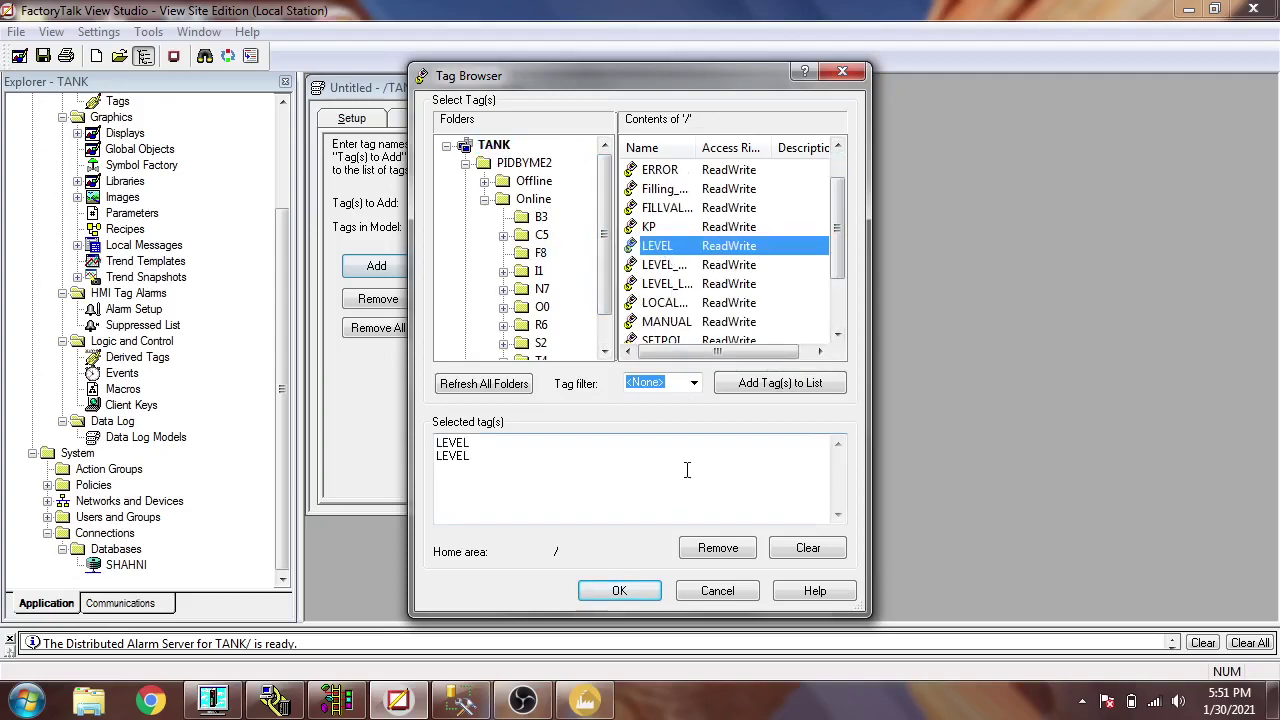
{"action": "left_click", "coordinate": [749, 552]}
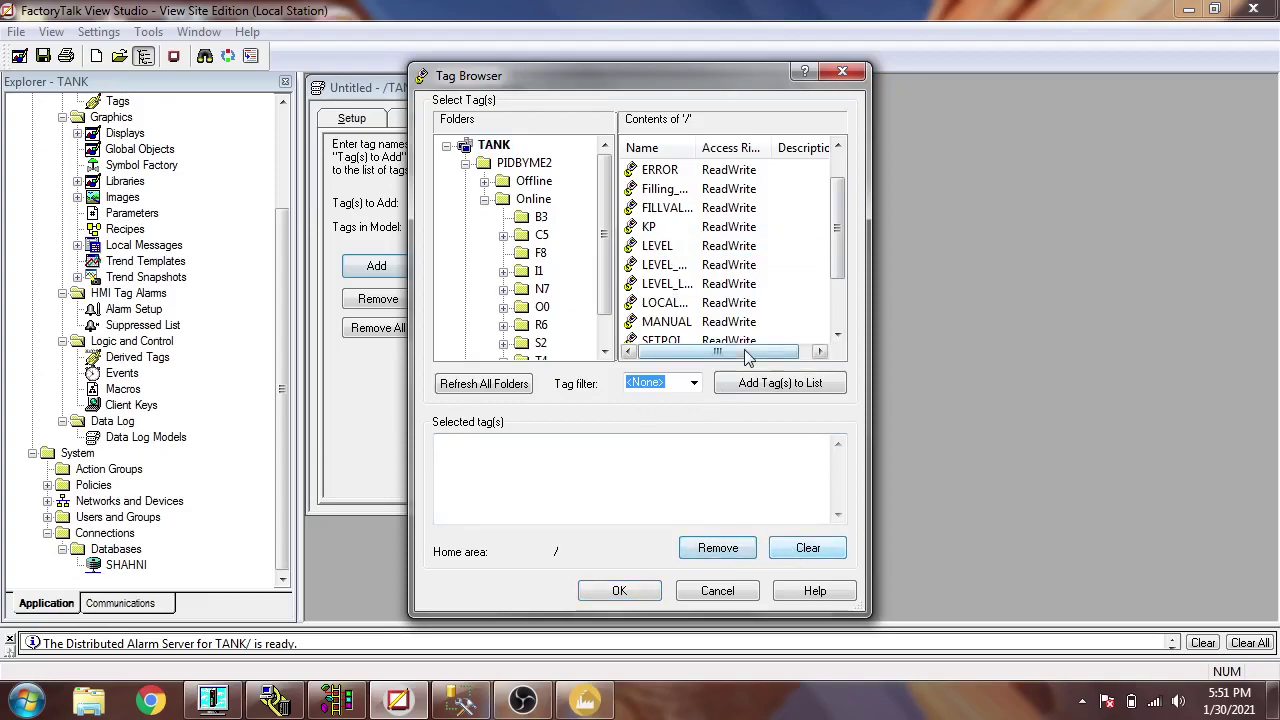
{"action": "left_click", "coordinate": [679, 246]}
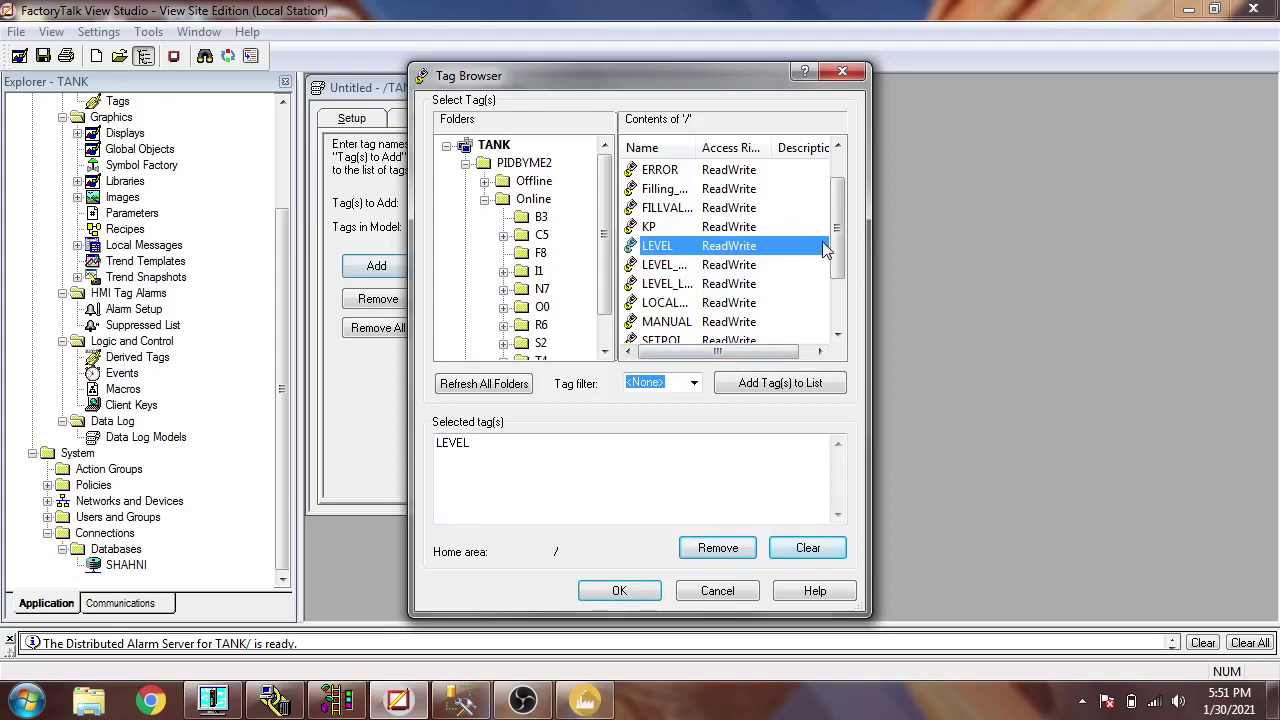
{"action": "left_click_drag", "start_coordinate": [837, 243], "coordinate": [837, 290]}
{"action": "left_click", "coordinate": [679, 266]}
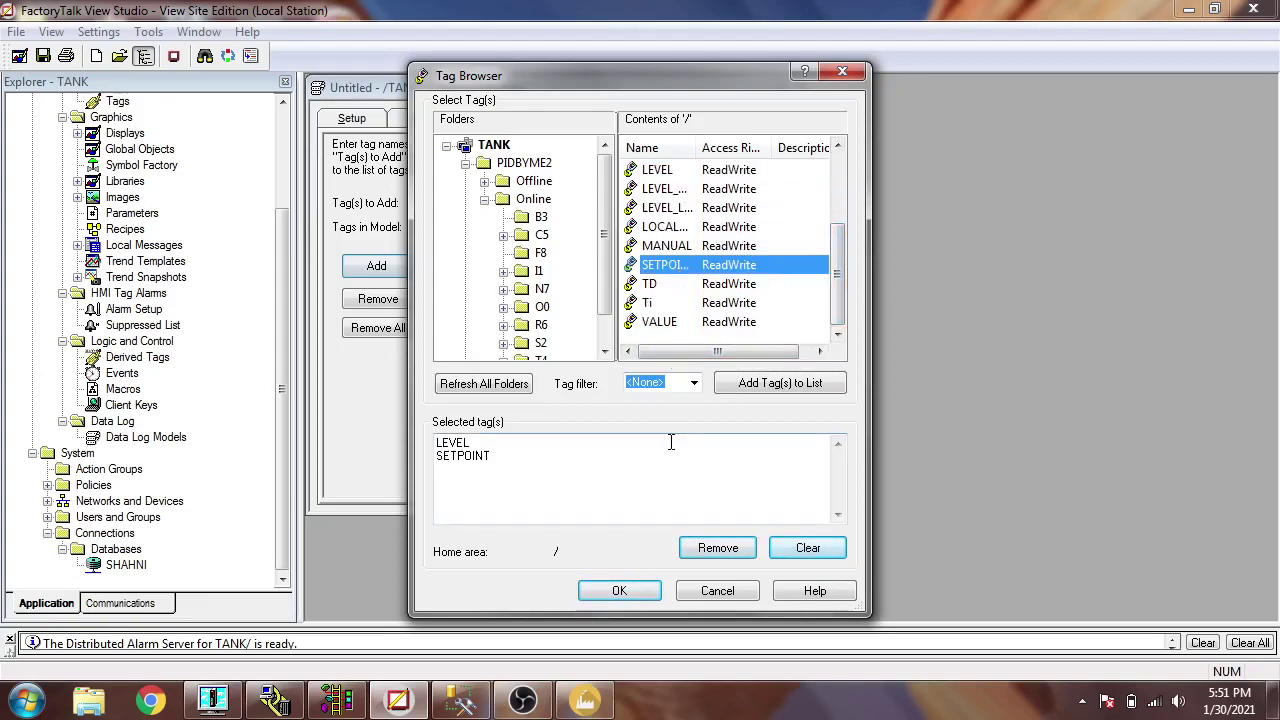
{"action": "left_click", "coordinate": [640, 591]}
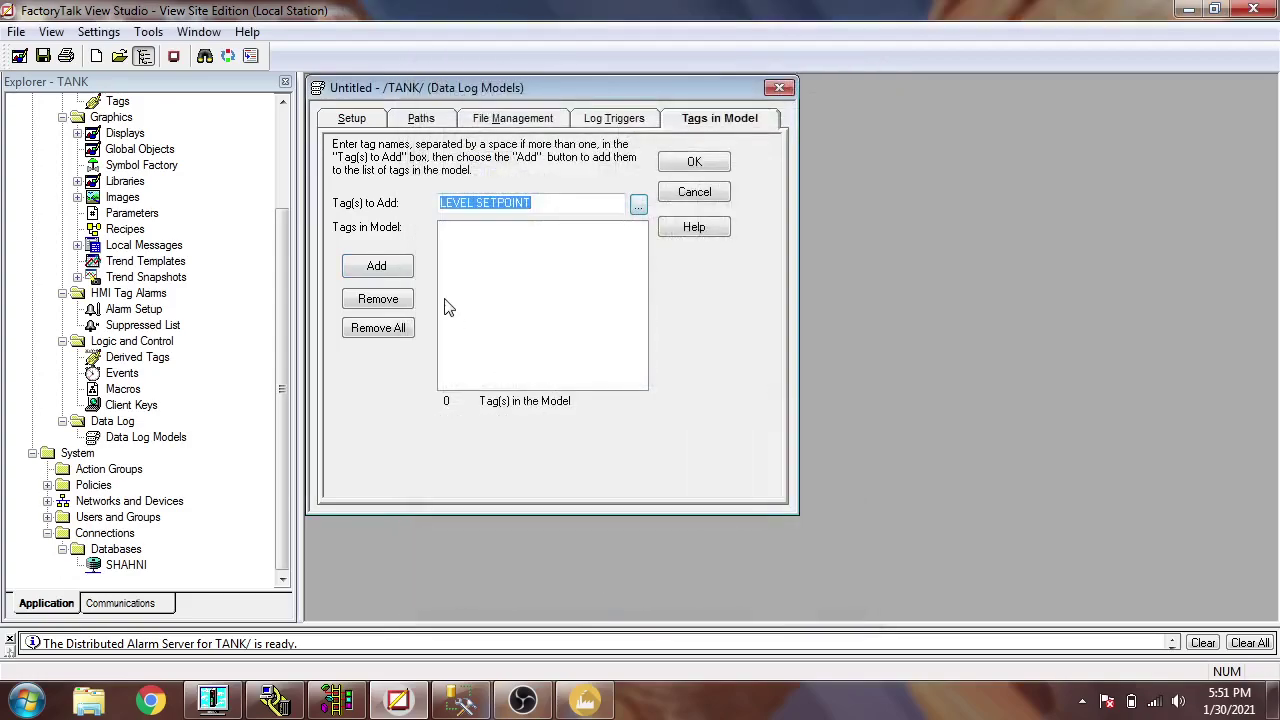
{"action": "left_click", "coordinate": [395, 270]}
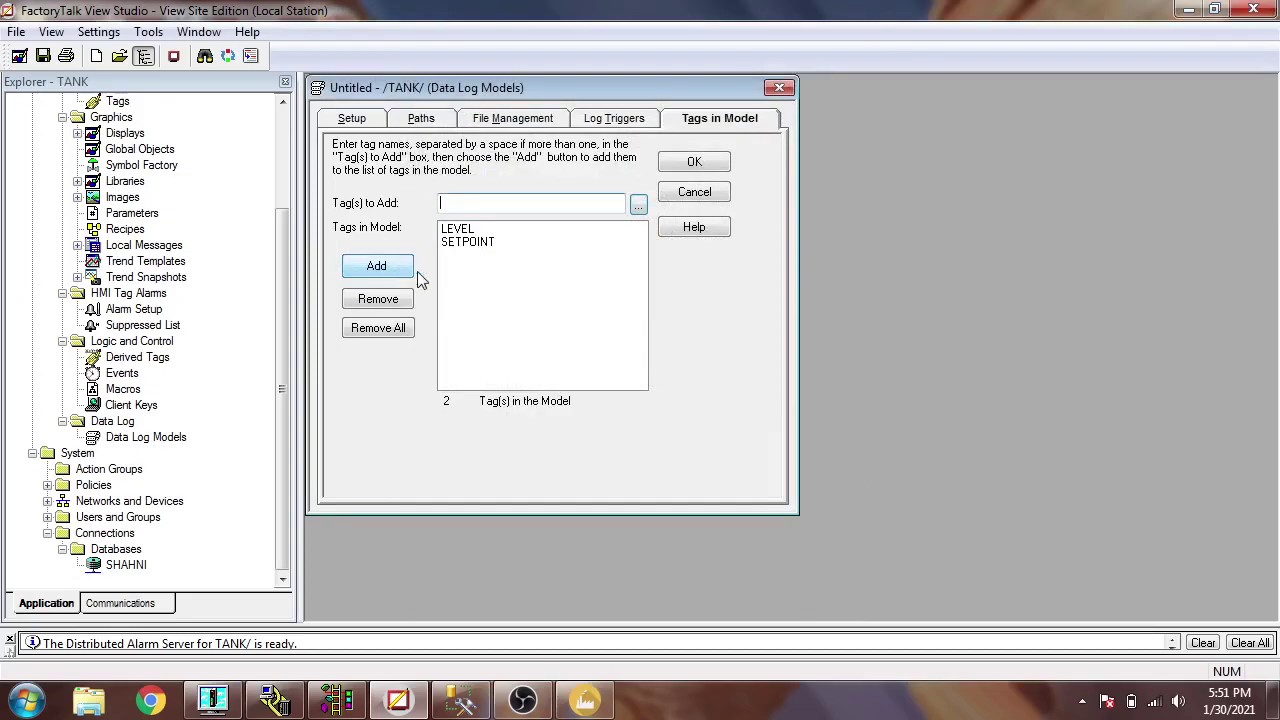
{"action": "left_click", "coordinate": [675, 167]}
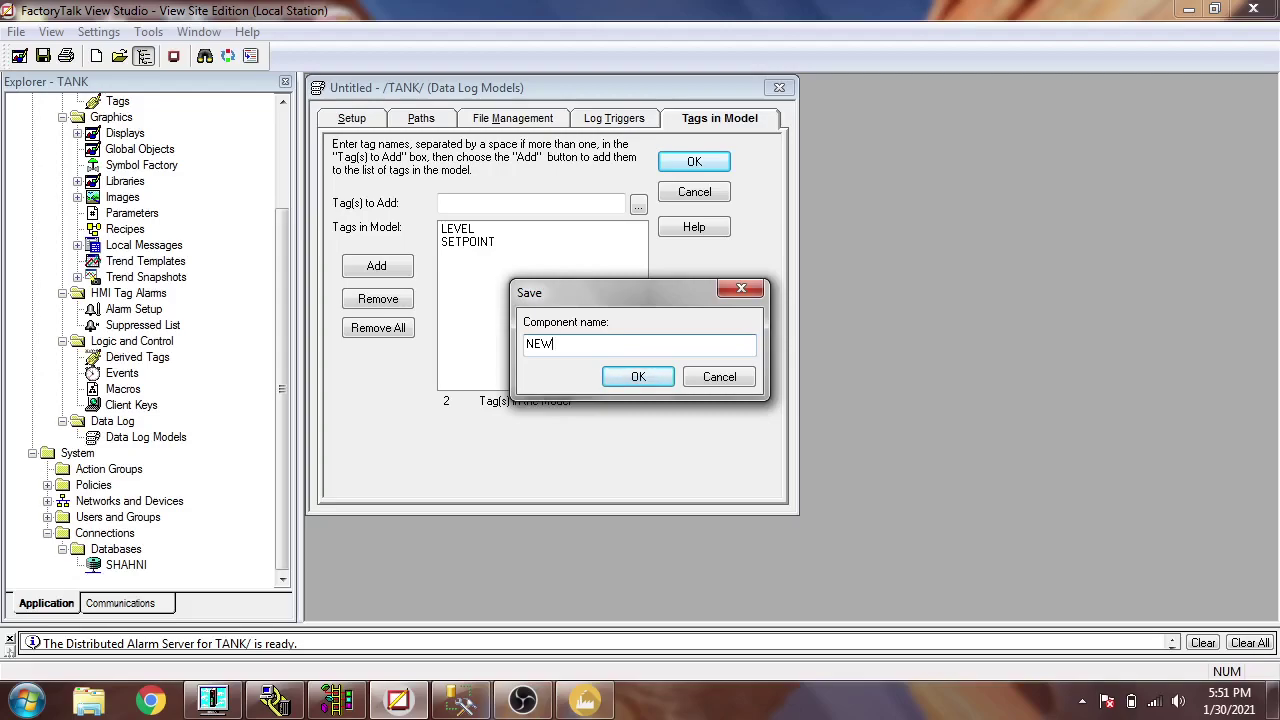
- Save the data log model as NEW and expand Data Log Models and the Displays folder
{"action": "left_click", "coordinate": [640, 378]}
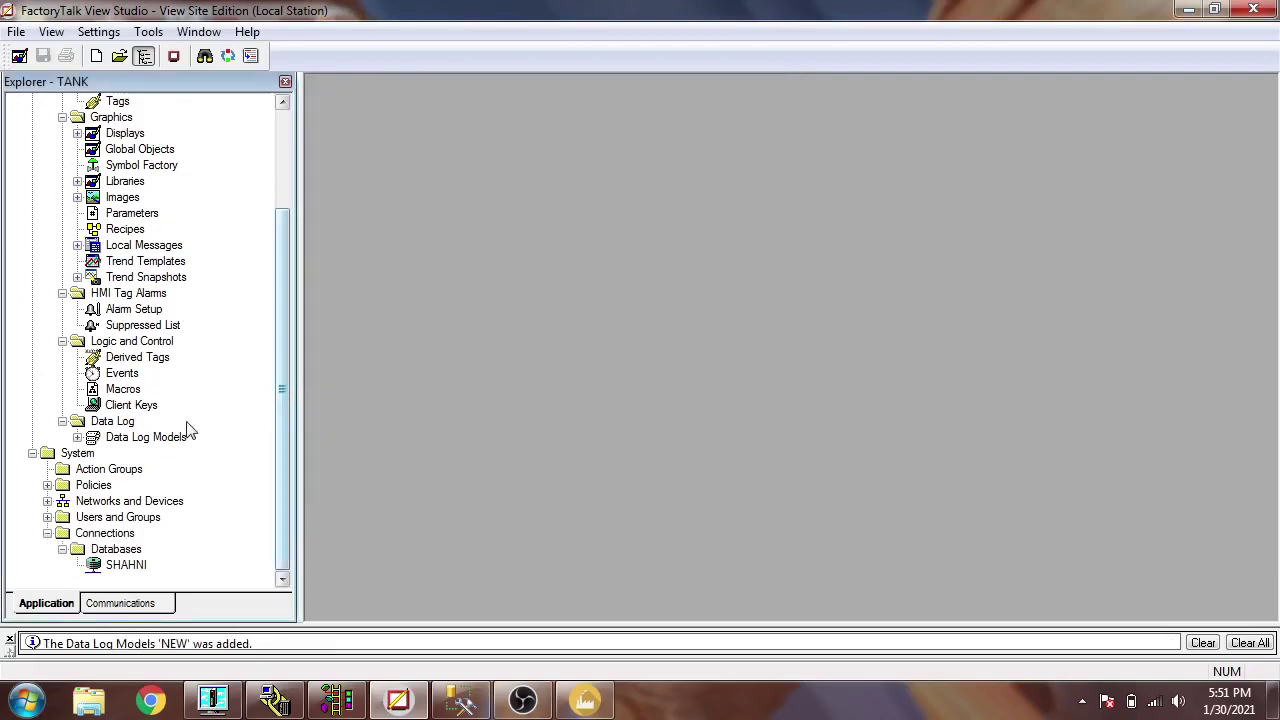
{"action": "double_click", "coordinate": [92, 438]}
{"action": "left_click_drag", "start_coordinate": [278, 428], "coordinate": [279, 307]}
{"action": "left_click", "coordinate": [77, 261]}
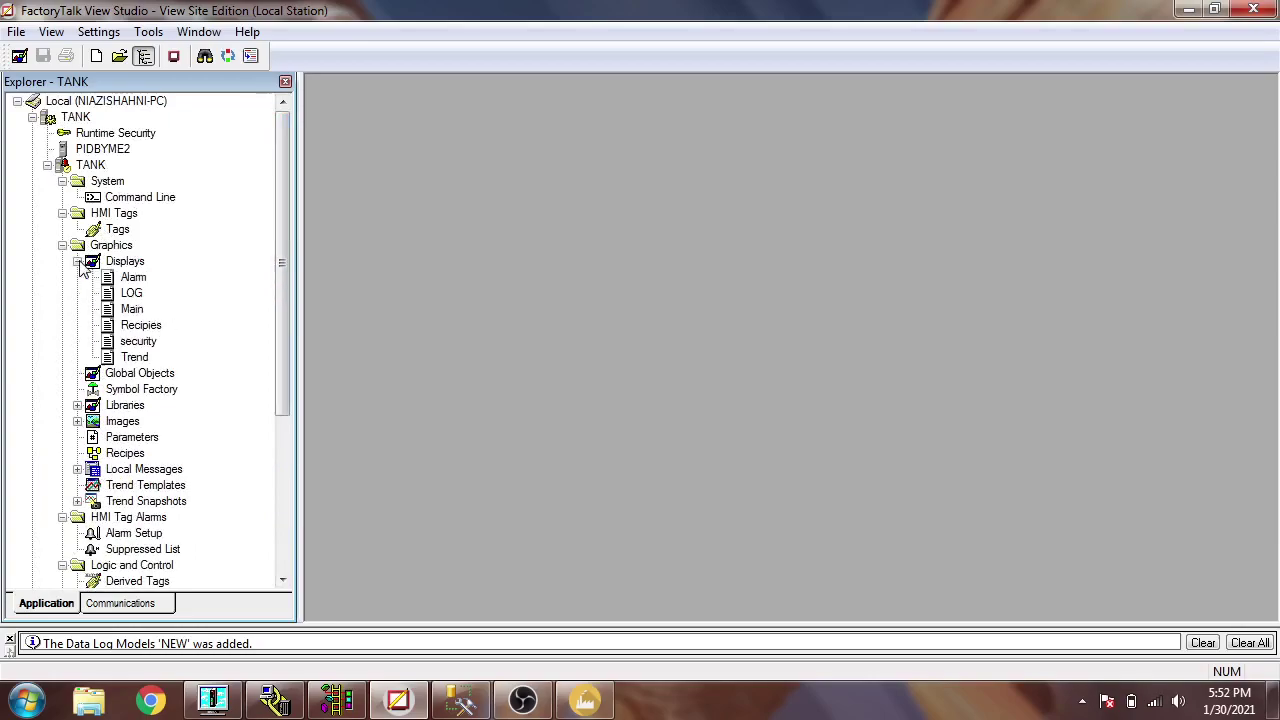
- Draw a push button on the LOG display below MAIN and caption it LOG ON
{"action": "double_click", "coordinate": [131, 293]}
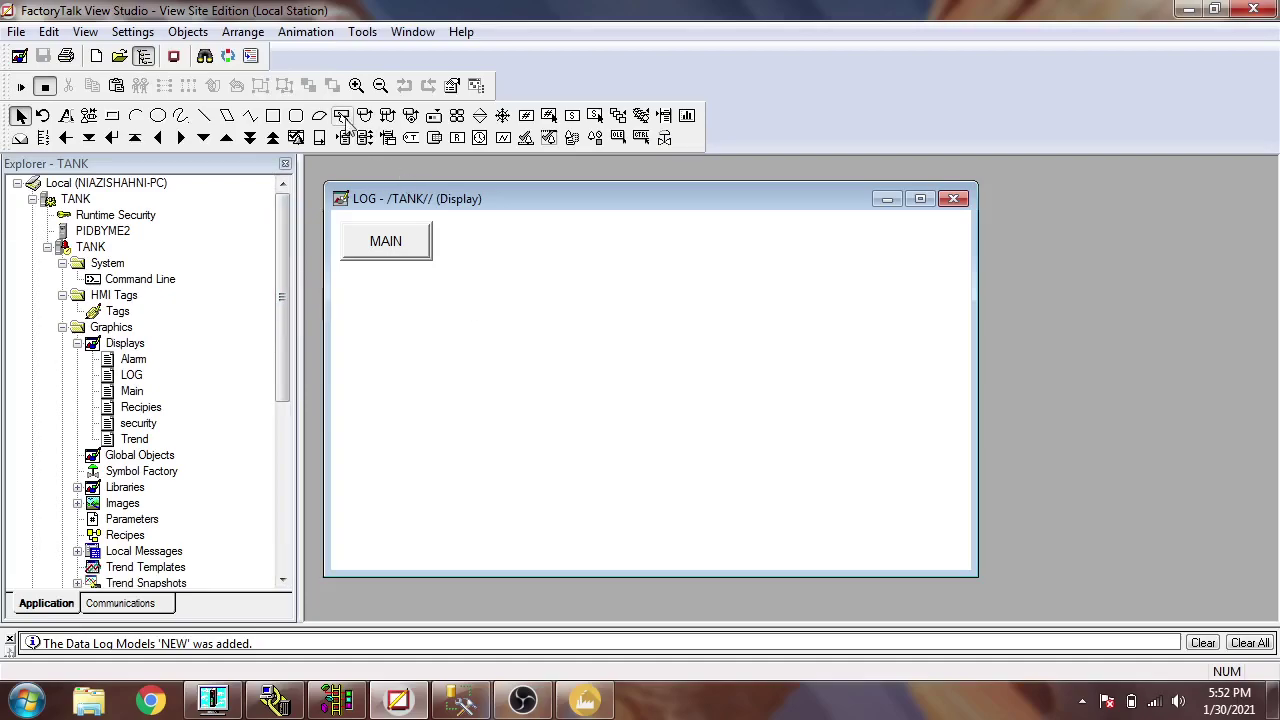
{"action": "left_click", "coordinate": [342, 115]}
{"action": "left_click_drag", "start_coordinate": [355, 302], "coordinate": [434, 366]}
{"action": "left_click", "coordinate": [549, 116]}
{"action": "left_click", "coordinate": [534, 293]}
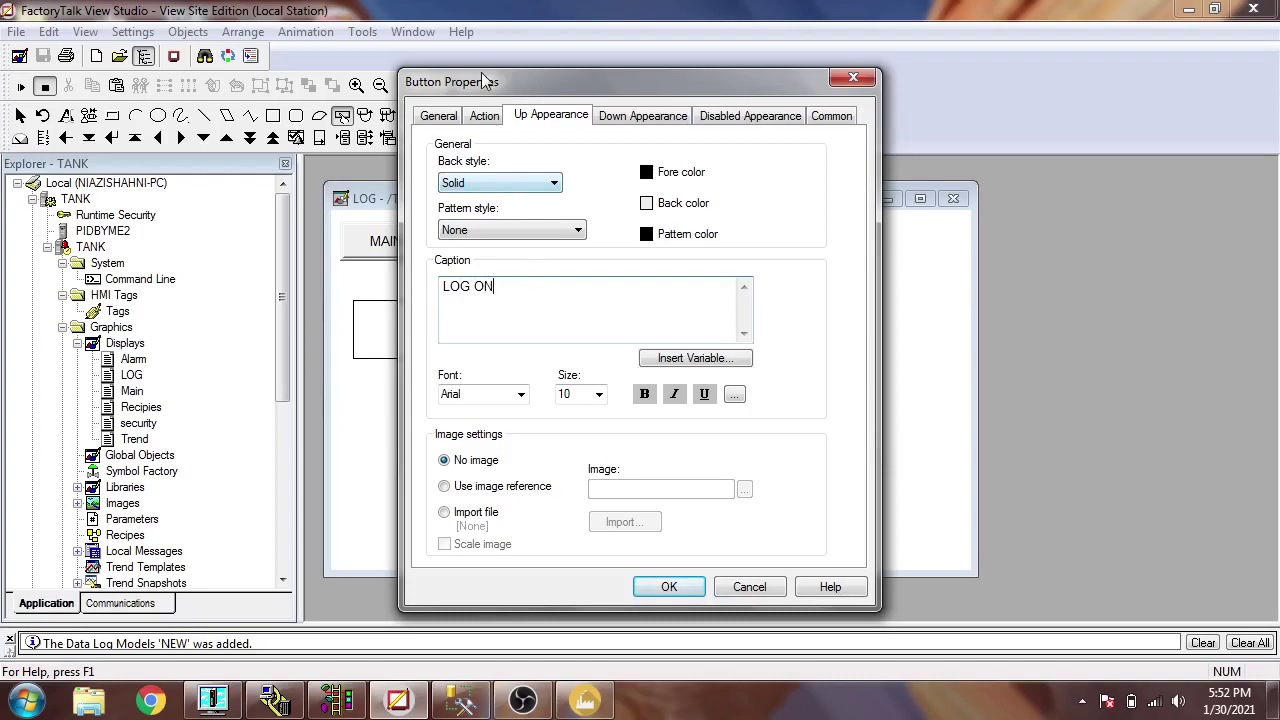
- Assign the LOG ON button's press action the command DataLogOn NEW
{"action": "left_click", "coordinate": [485, 116]}
{"action": "left_click", "coordinate": [748, 222]}
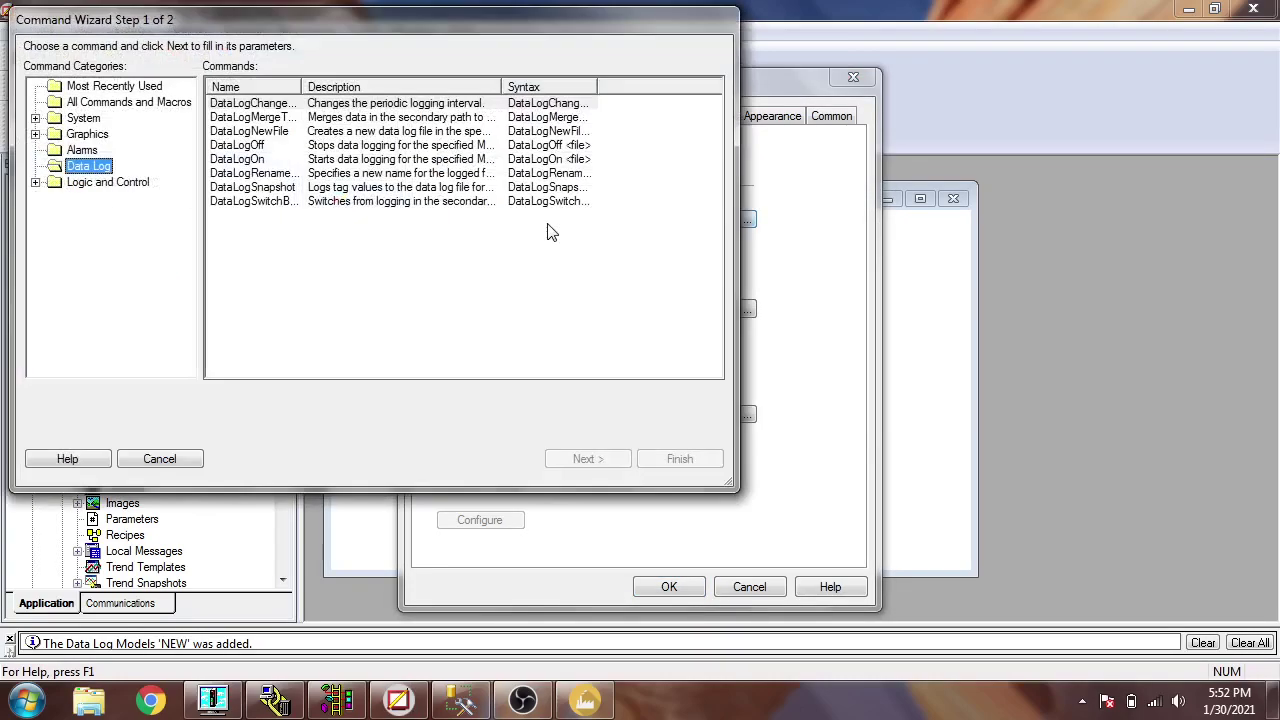
{"action": "left_click", "coordinate": [249, 160]}
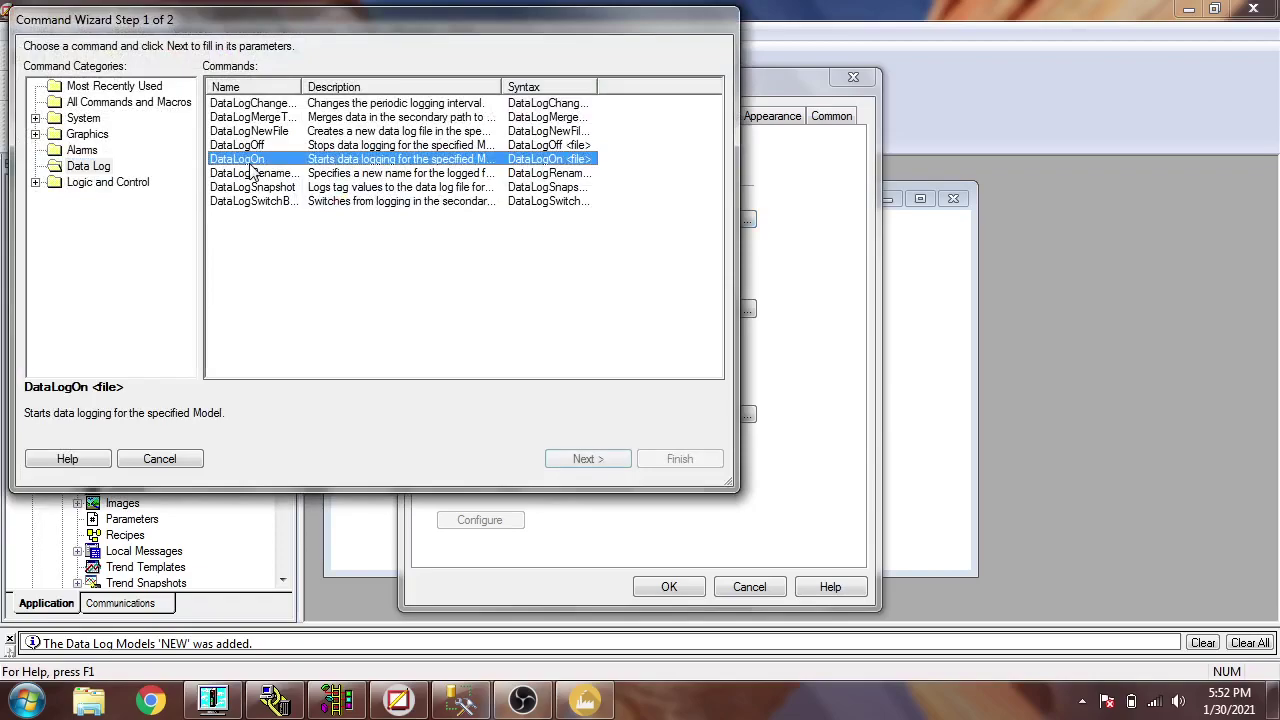
{"action": "left_click", "coordinate": [608, 459]}
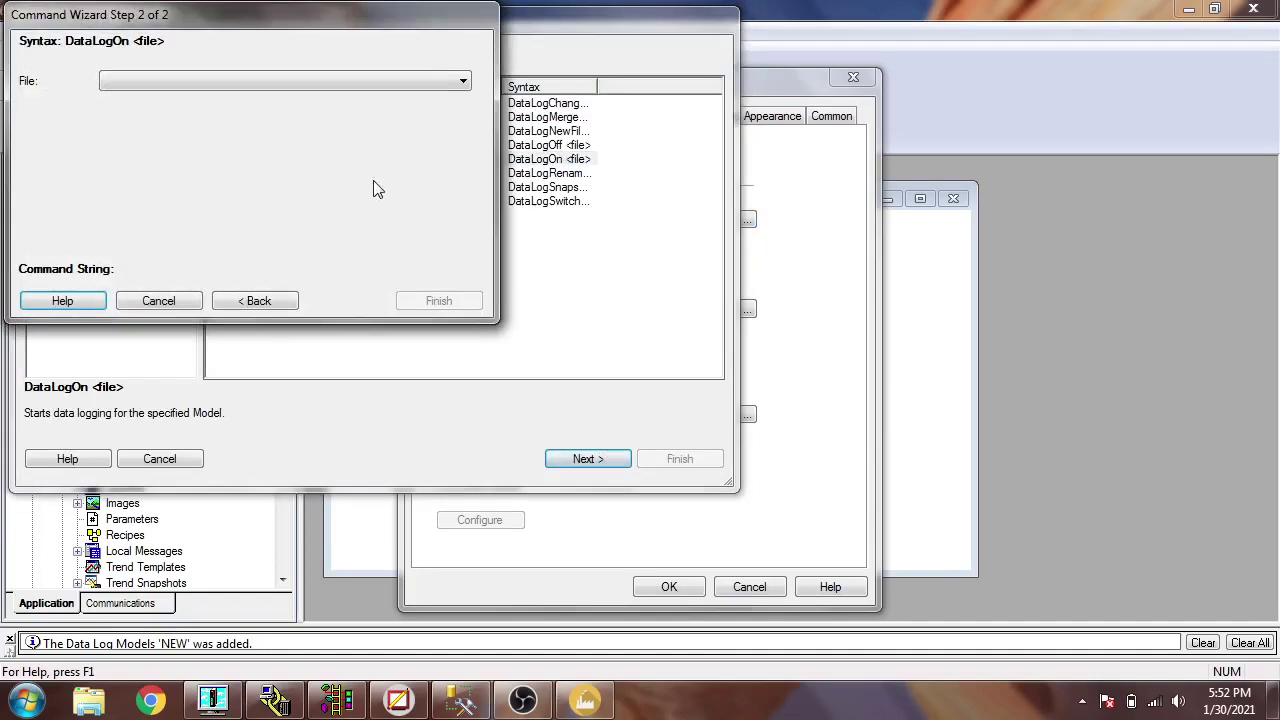
{"action": "left_click", "coordinate": [405, 82]}
{"action": "left_click", "coordinate": [380, 240]}
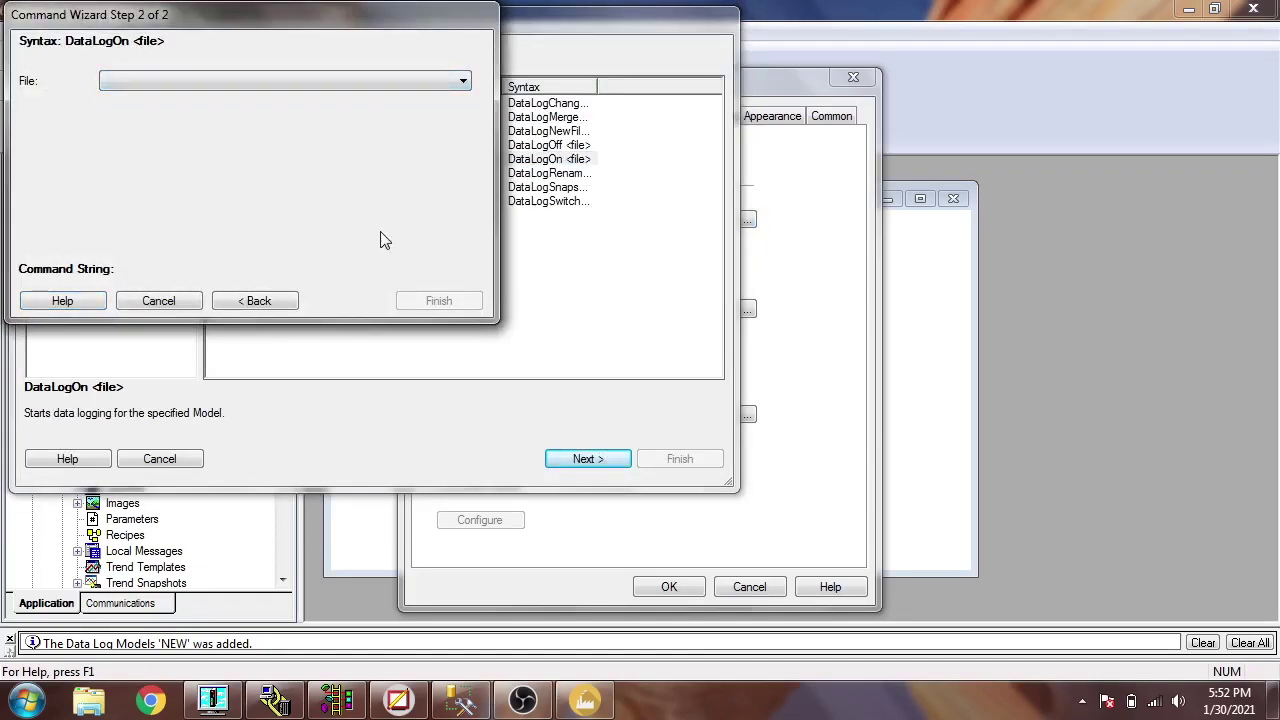
{"action": "left_click", "coordinate": [460, 80]}
{"action": "left_click", "coordinate": [437, 94]}
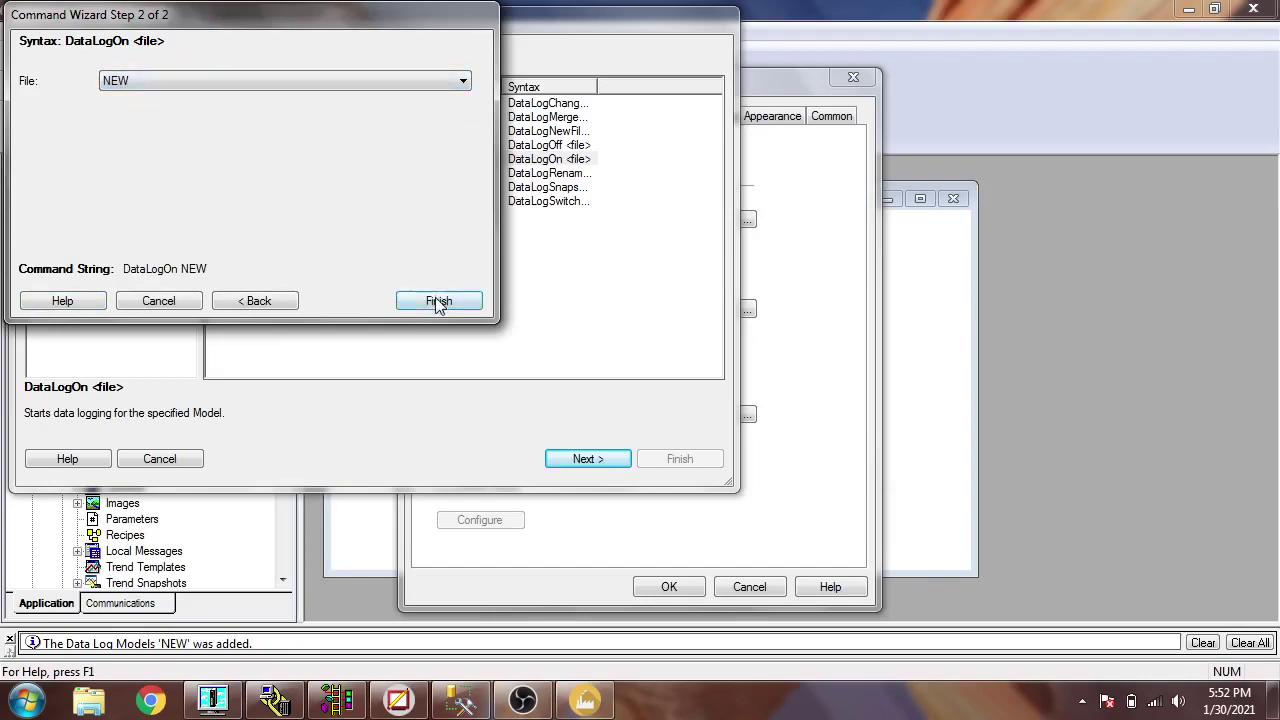
{"action": "left_click", "coordinate": [437, 301]}
{"action": "left_click", "coordinate": [668, 586]}
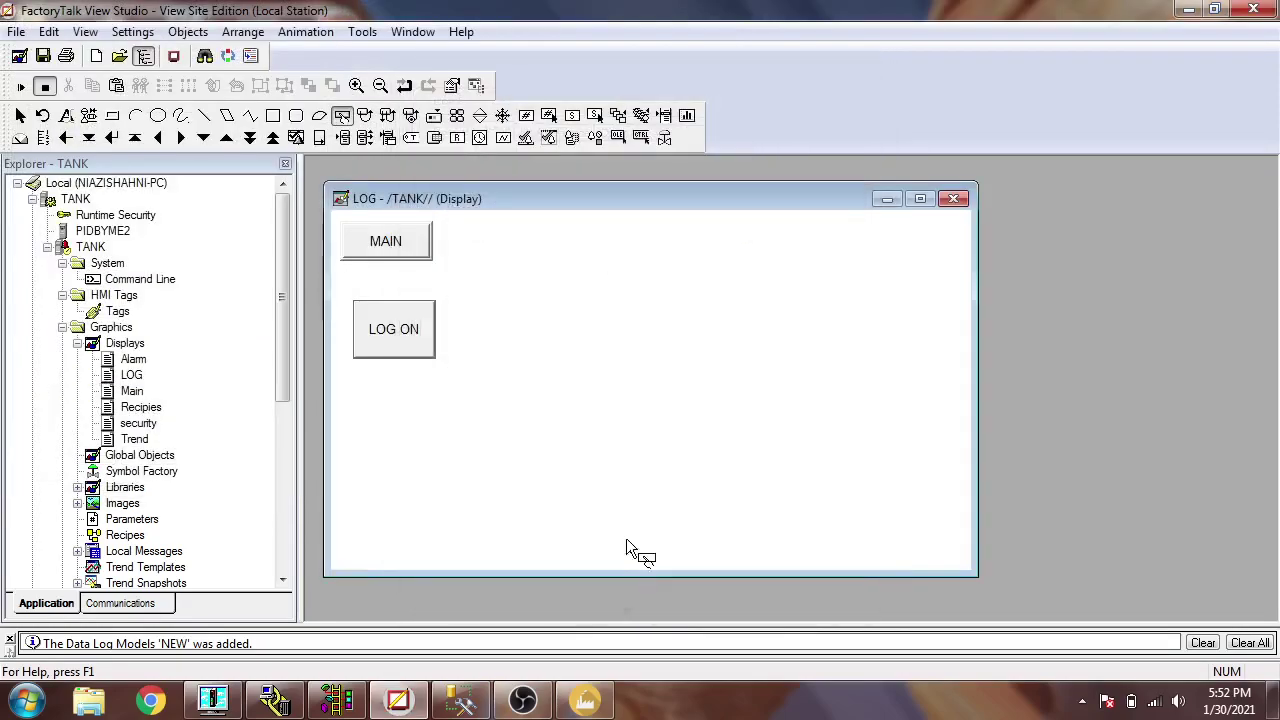
- Draw a second button below LOG ON and caption it LOG OFF
{"action": "left_click_drag", "start_coordinate": [354, 370], "coordinate": [436, 448]}
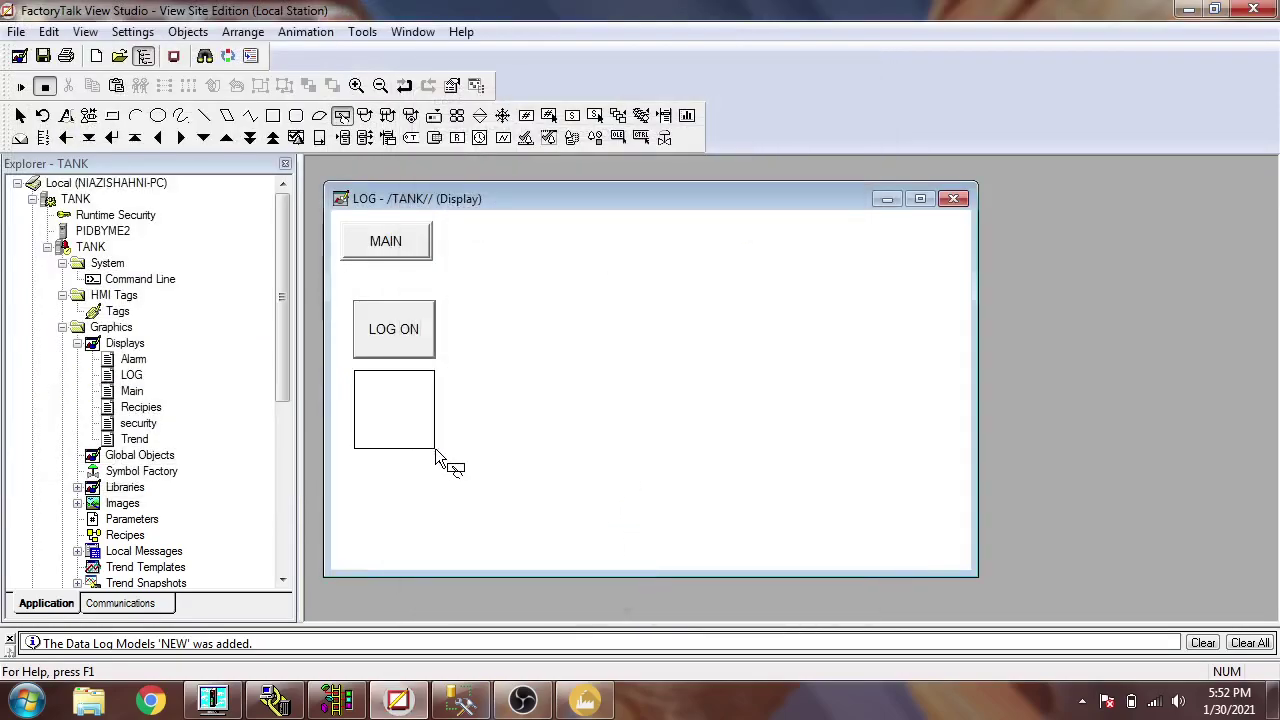
{"action": "left_click", "coordinate": [549, 115]}
{"action": "left_click", "coordinate": [517, 289]}
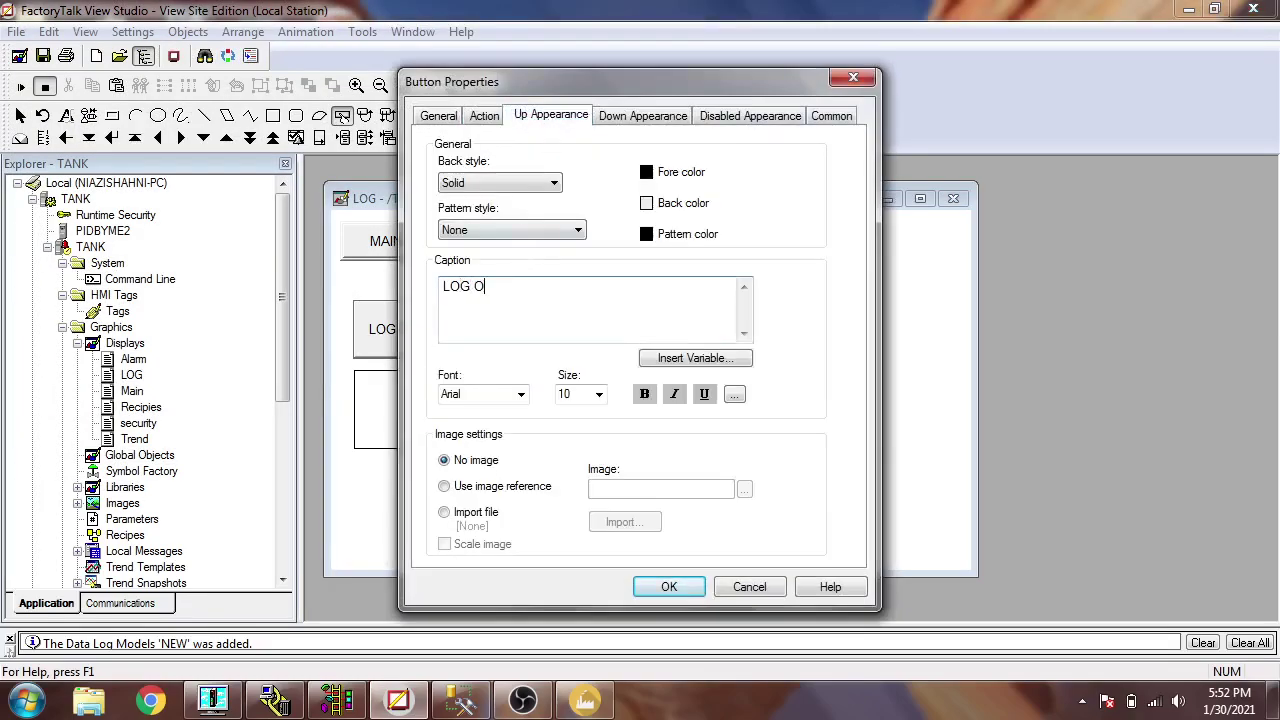
- Assign the LOG OFF button's press action the command DataLogOff NEW
{"action": "left_click", "coordinate": [486, 117]}
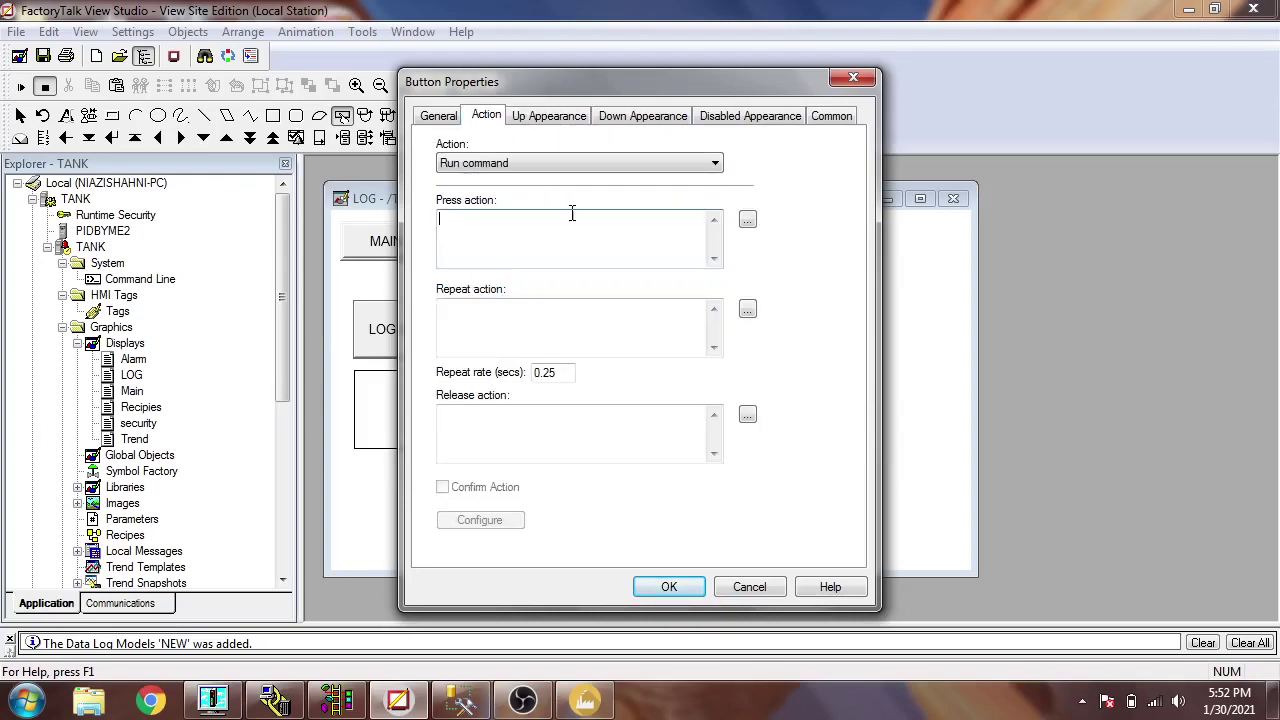
{"action": "left_click", "coordinate": [747, 219]}
{"action": "left_click", "coordinate": [268, 145]}
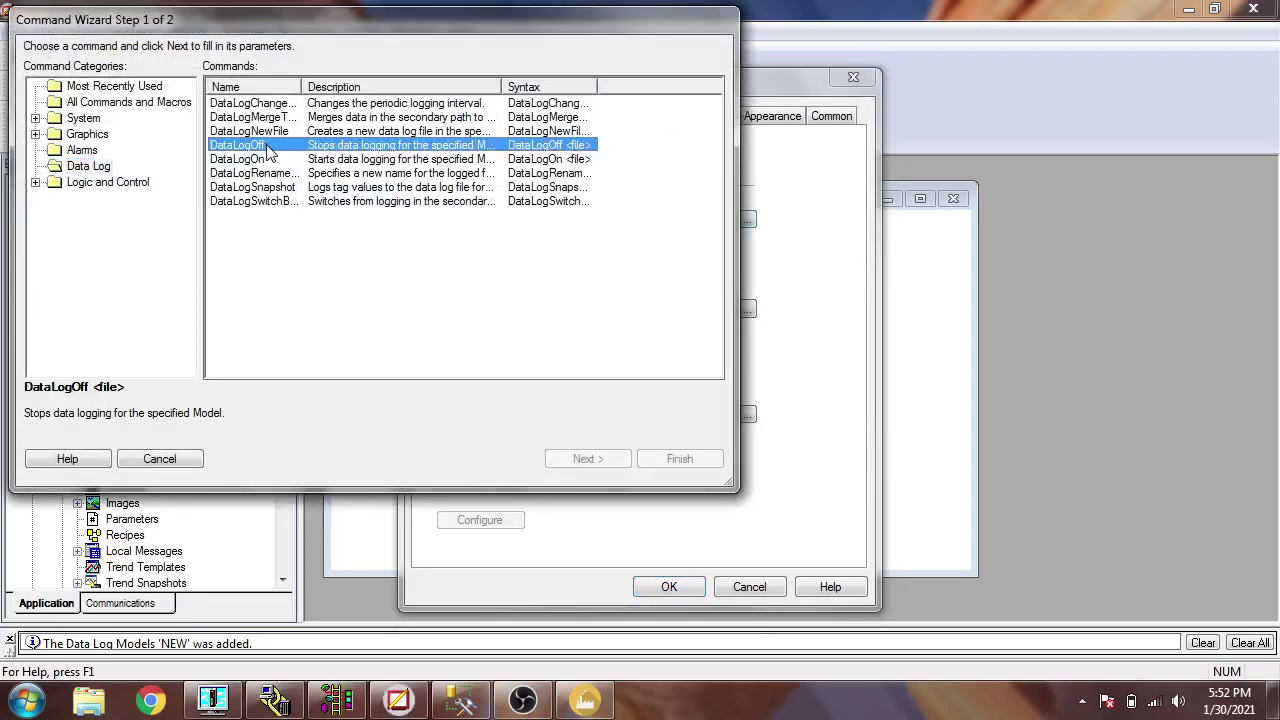
{"action": "left_click", "coordinate": [595, 458]}
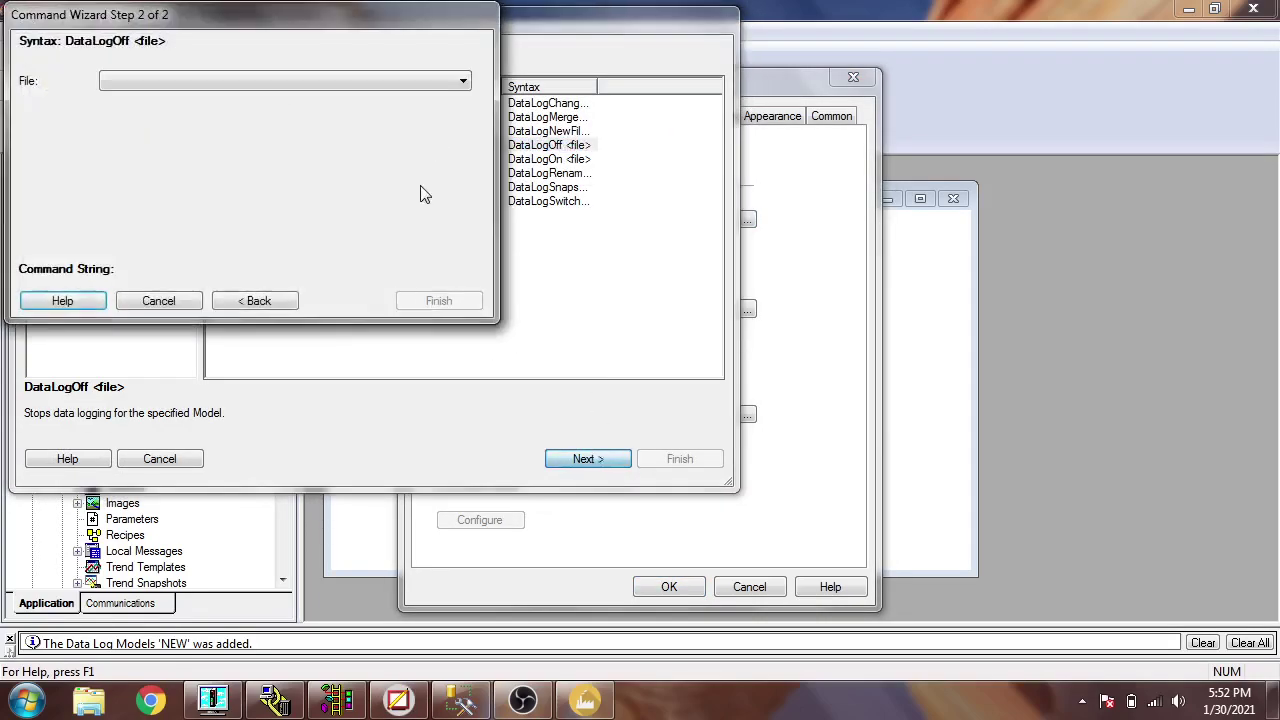
{"action": "left_click", "coordinate": [431, 84]}
{"action": "left_click", "coordinate": [426, 111]}
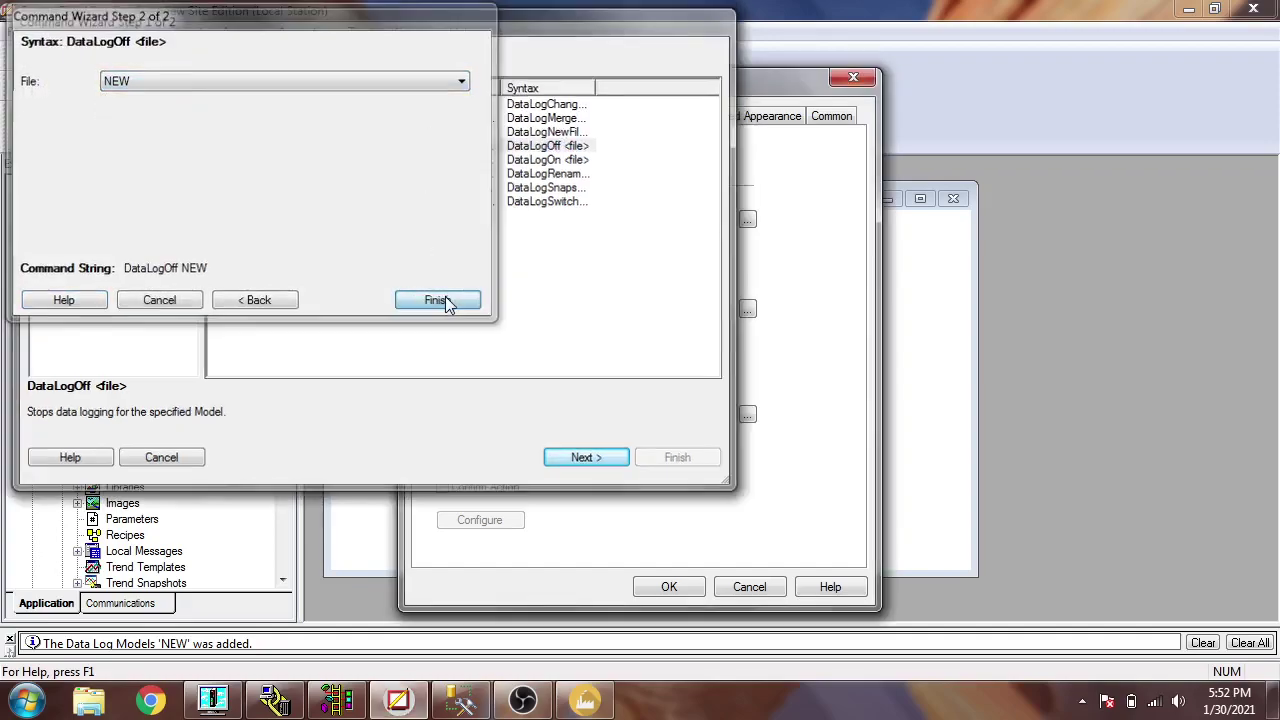
{"action": "left_click", "coordinate": [445, 298]}
{"action": "left_click", "coordinate": [670, 588]}
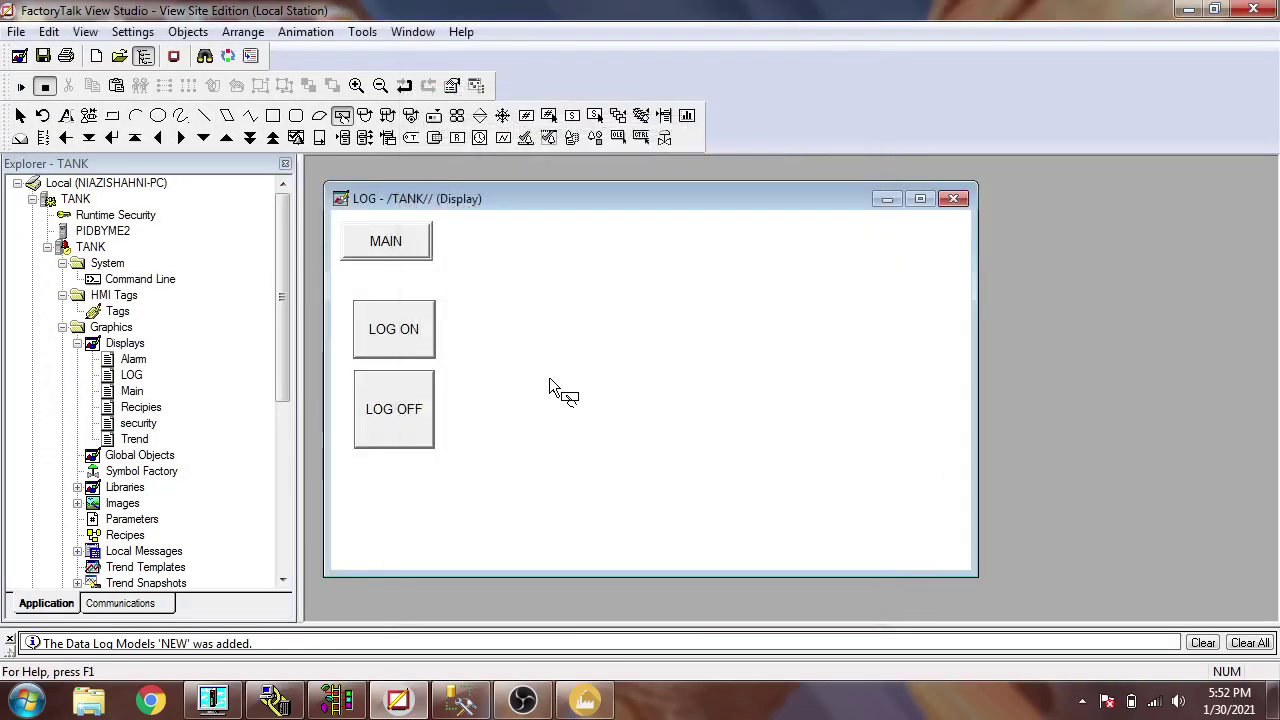
{"action": "right_click", "coordinate": [514, 338]}
- Save the LOG display and run the TANK.cli SE client
{"action": "key", "text": "Escape"}
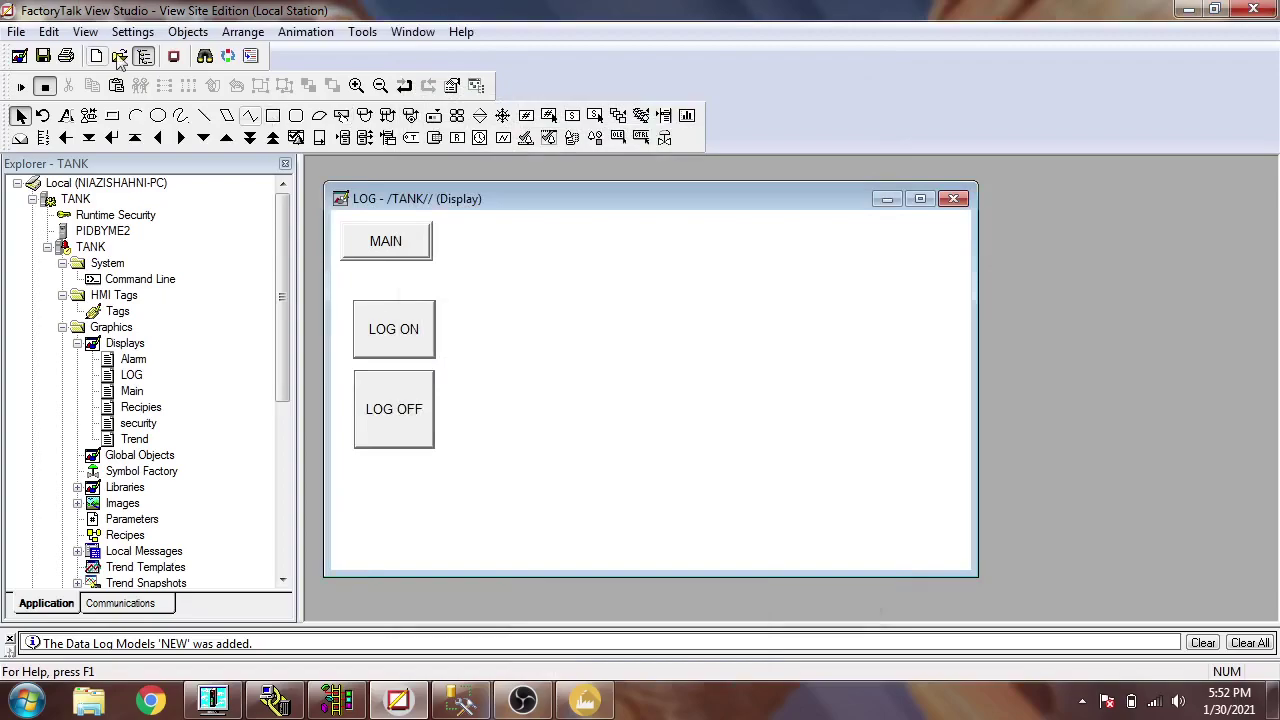
{"action": "left_click", "coordinate": [43, 56]}
{"action": "left_click_drag", "start_coordinate": [286, 257], "coordinate": [285, 362]}
{"action": "left_click", "coordinate": [174, 56]}
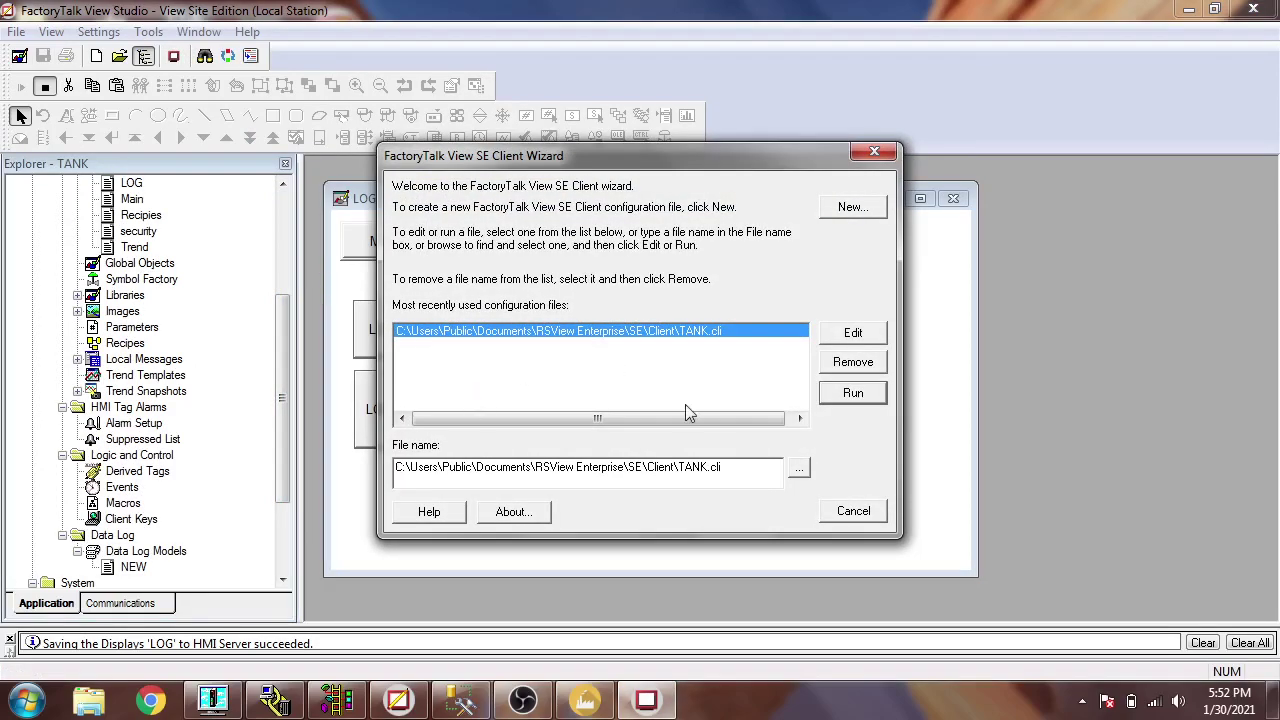
{"action": "left_click", "coordinate": [857, 398]}
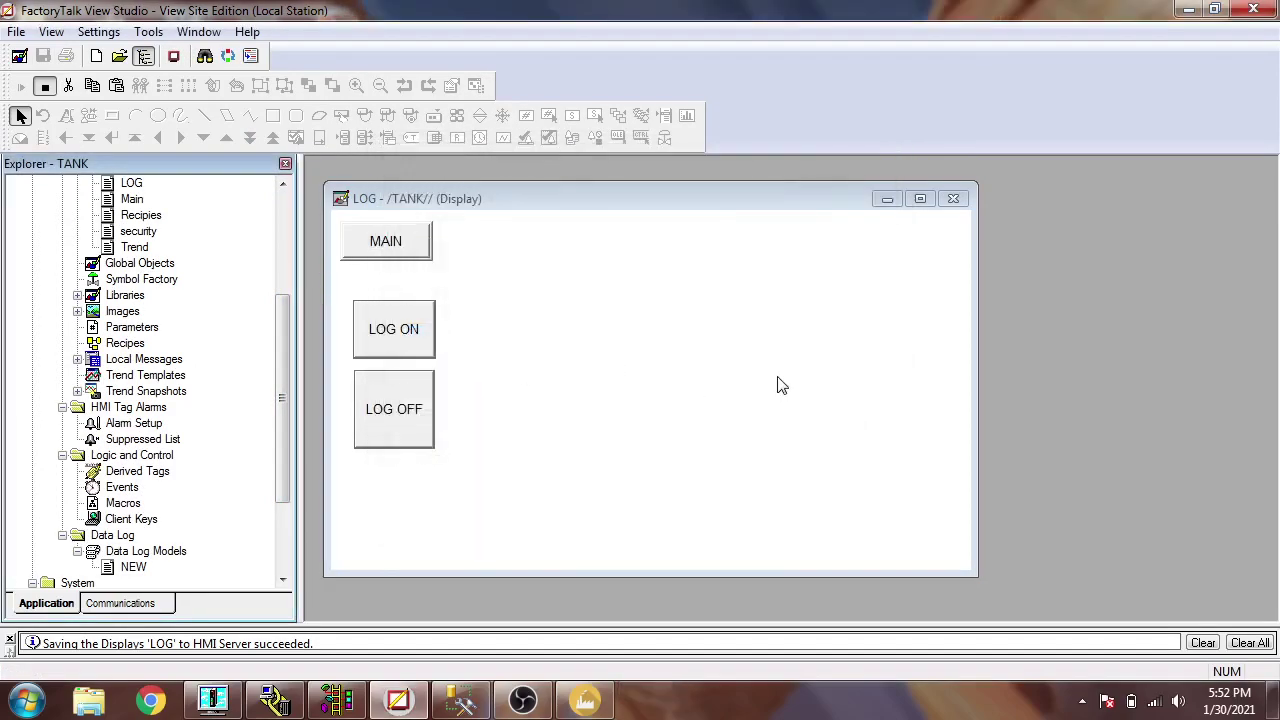
- Start the tank simulation running in Factory I/O
{"action": "left_click", "coordinate": [585, 700]}
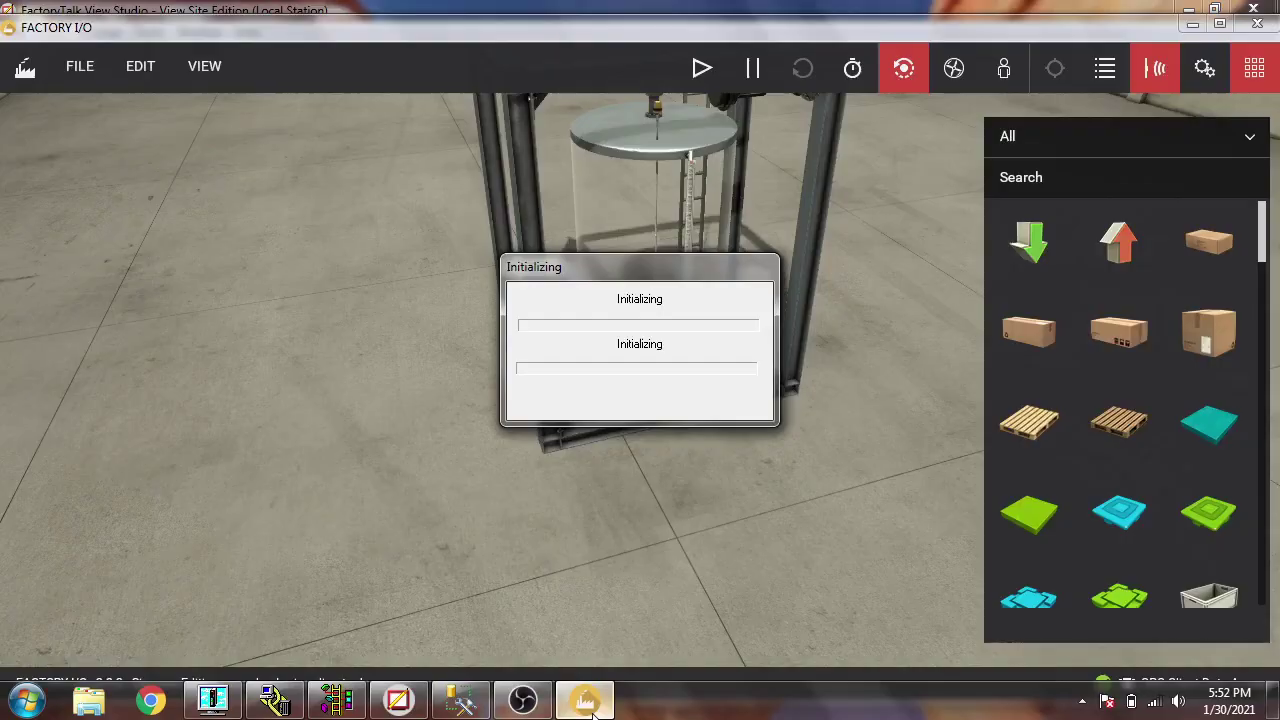
{"action": "left_click", "coordinate": [702, 67]}
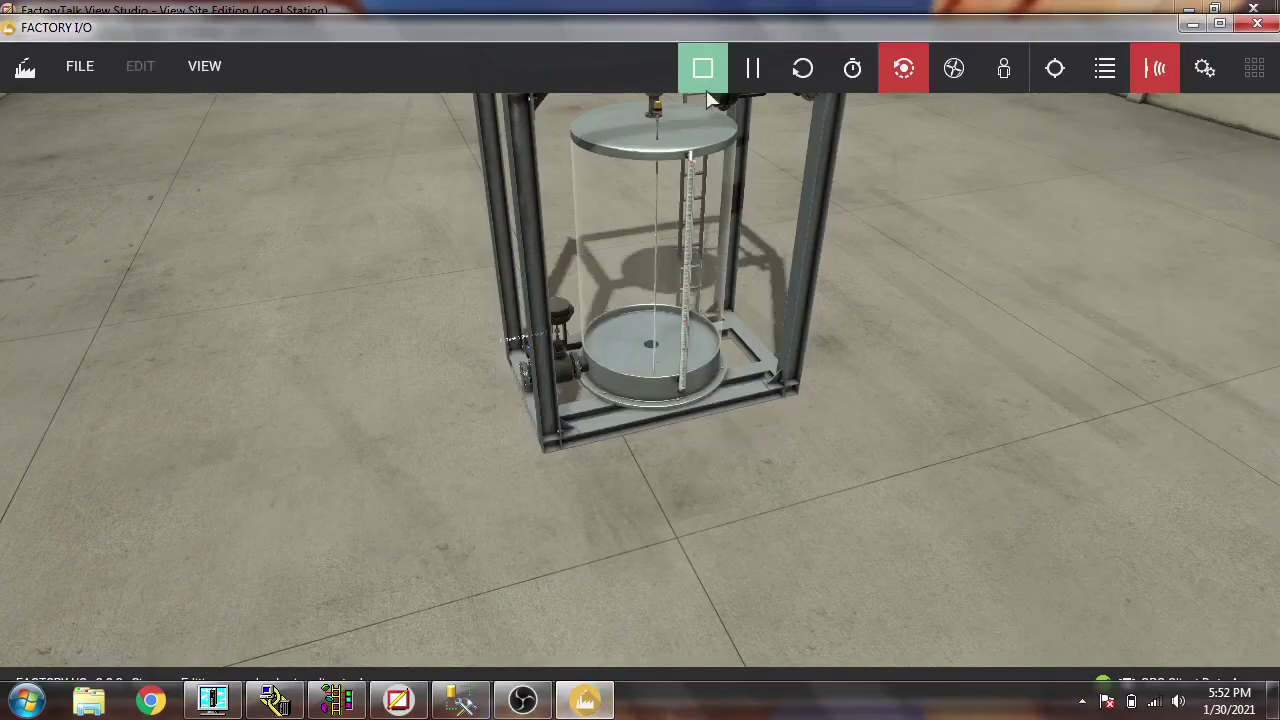
{"action": "left_click", "coordinate": [590, 699]}
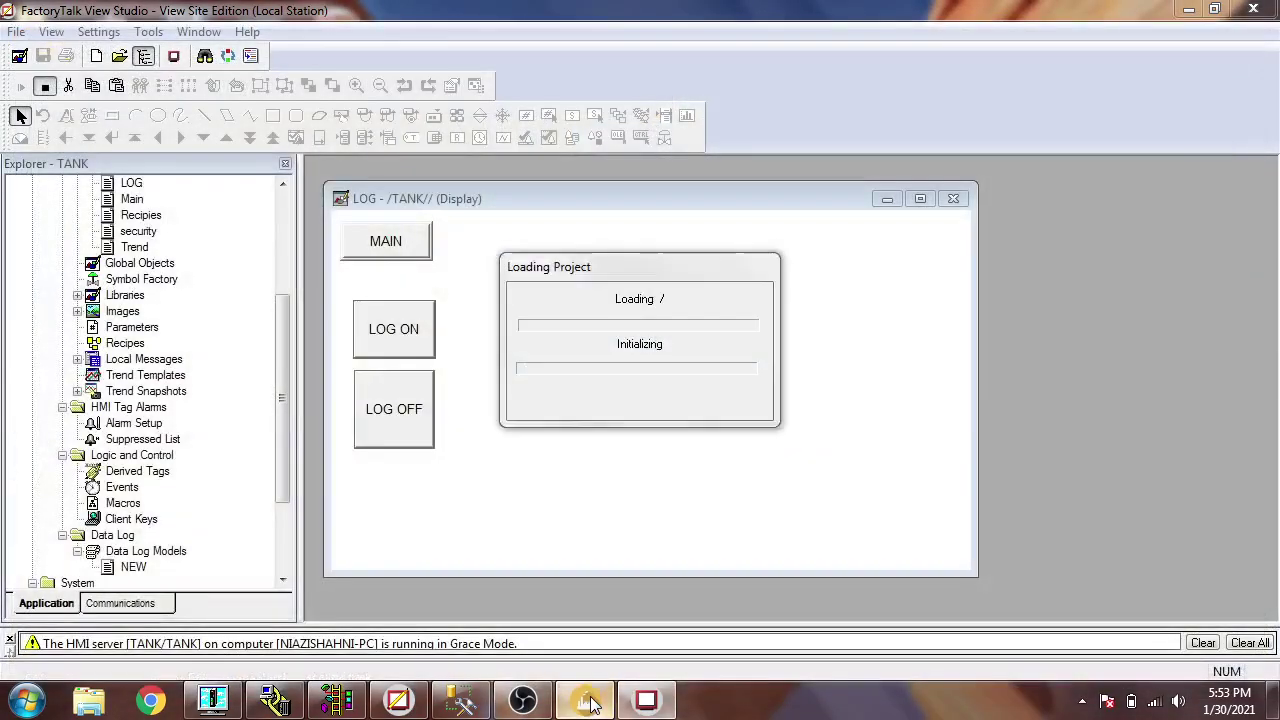
{"action": "left_click", "coordinate": [589, 702]}
- Bring the SE Client window forward while the TANK project loads
{"action": "left_click", "coordinate": [590, 700]}
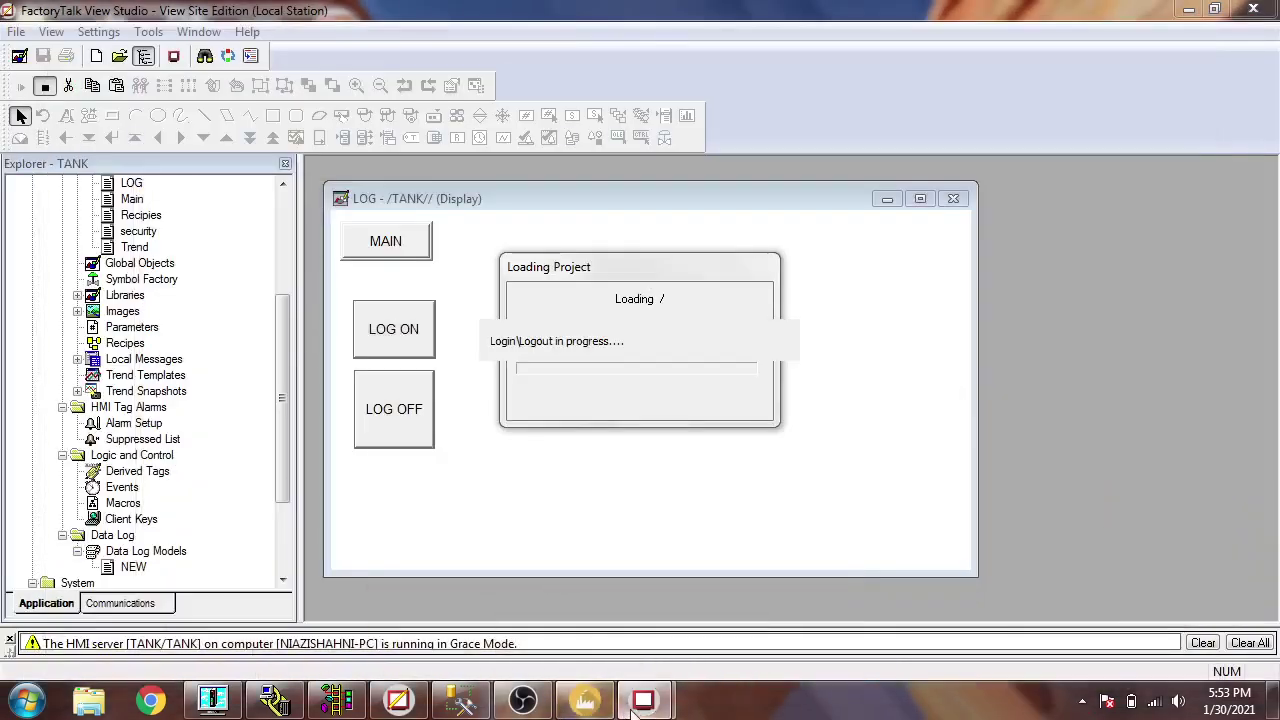
{"action": "mouse_move", "coordinate": [645, 700]}
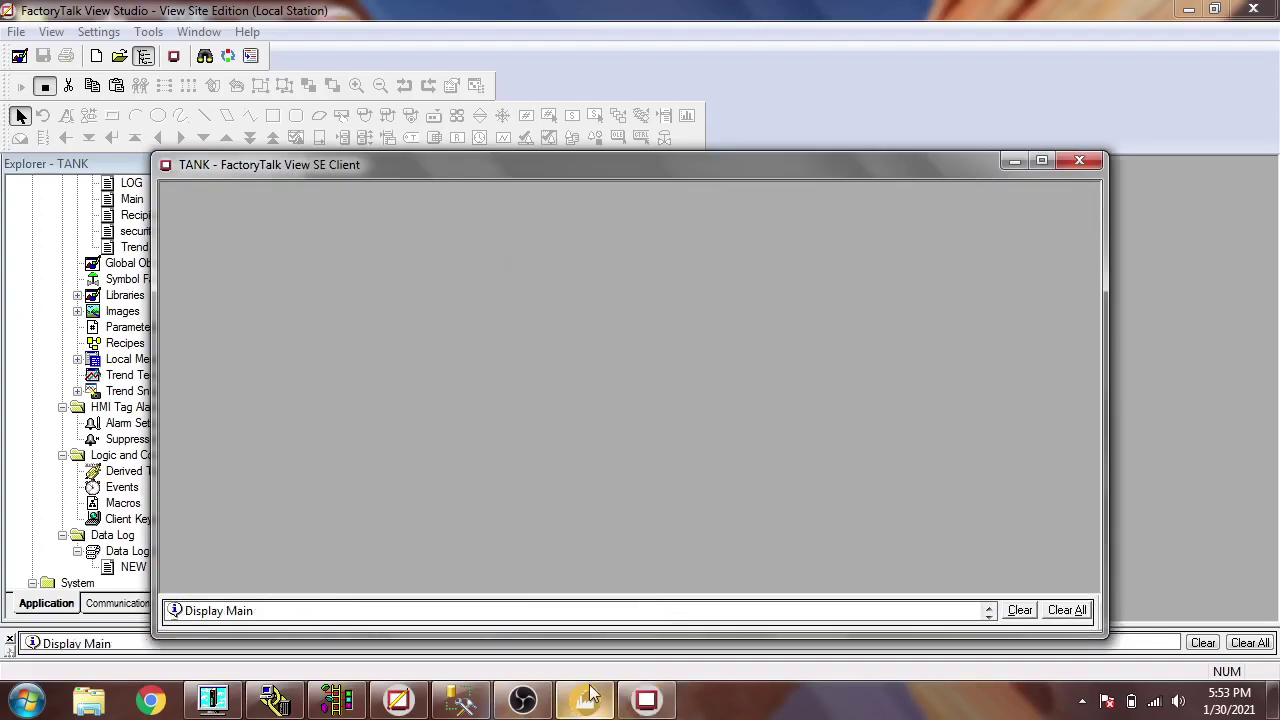
- Enter KP 2.0, TI 1.0 and TD 1.0 on the Main tank display
{"action": "left_click", "coordinate": [313, 315]}
{"action": "type", "text": "2.0"}
{"action": "key", "text": "Return"}
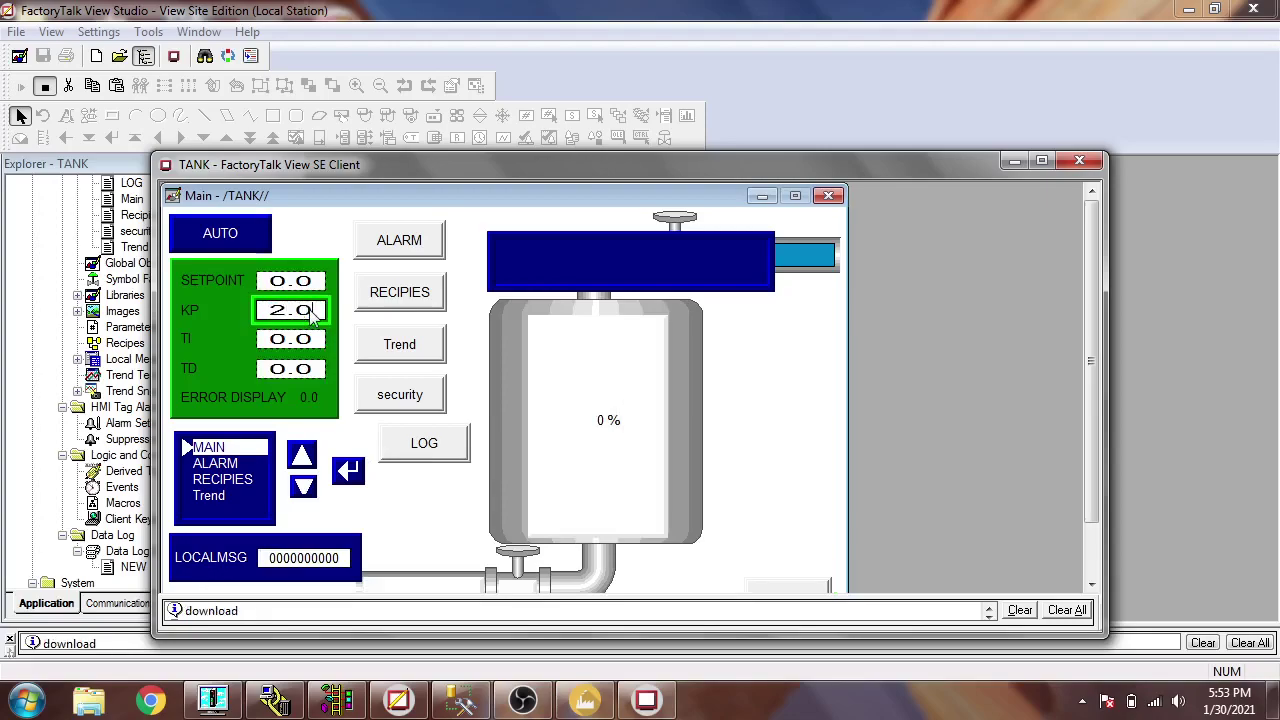
{"action": "left_click", "coordinate": [292, 345]}
{"action": "type", "text": "1.0"}
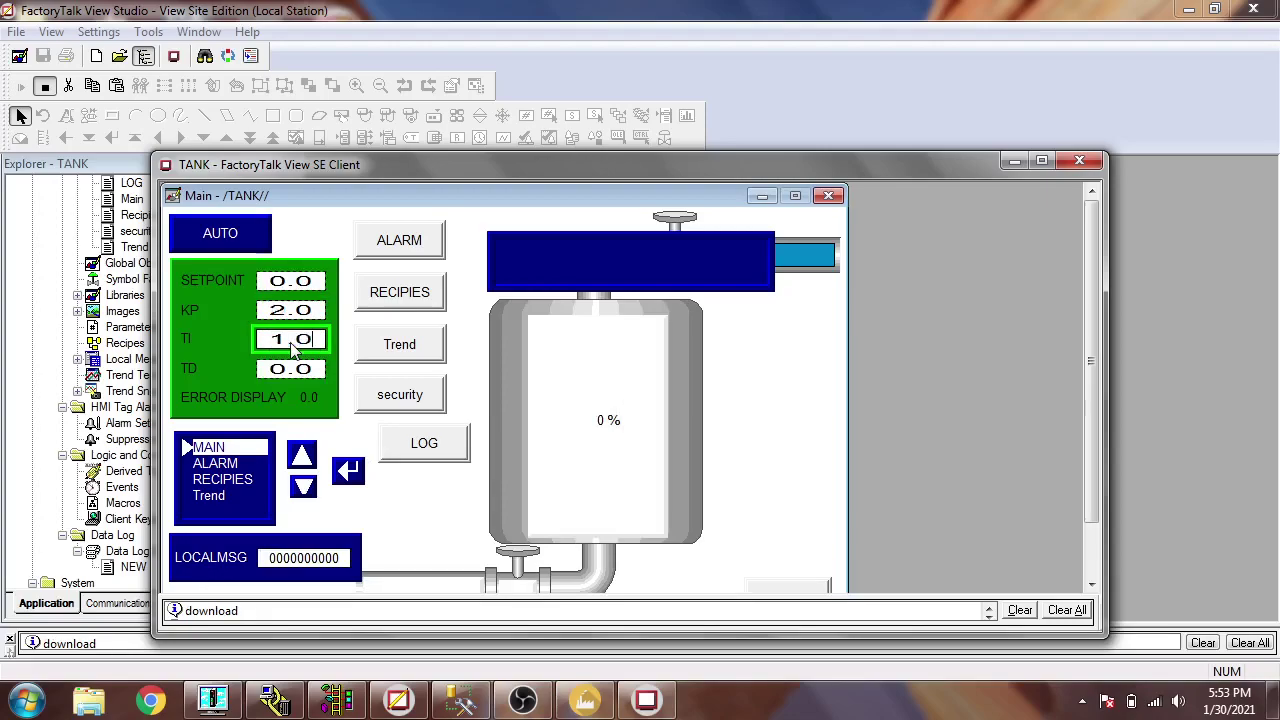
{"action": "key", "text": "Return"}
{"action": "left_click", "coordinate": [292, 370]}
{"action": "type", "text": "1.0"}
{"action": "key", "text": "Return"}
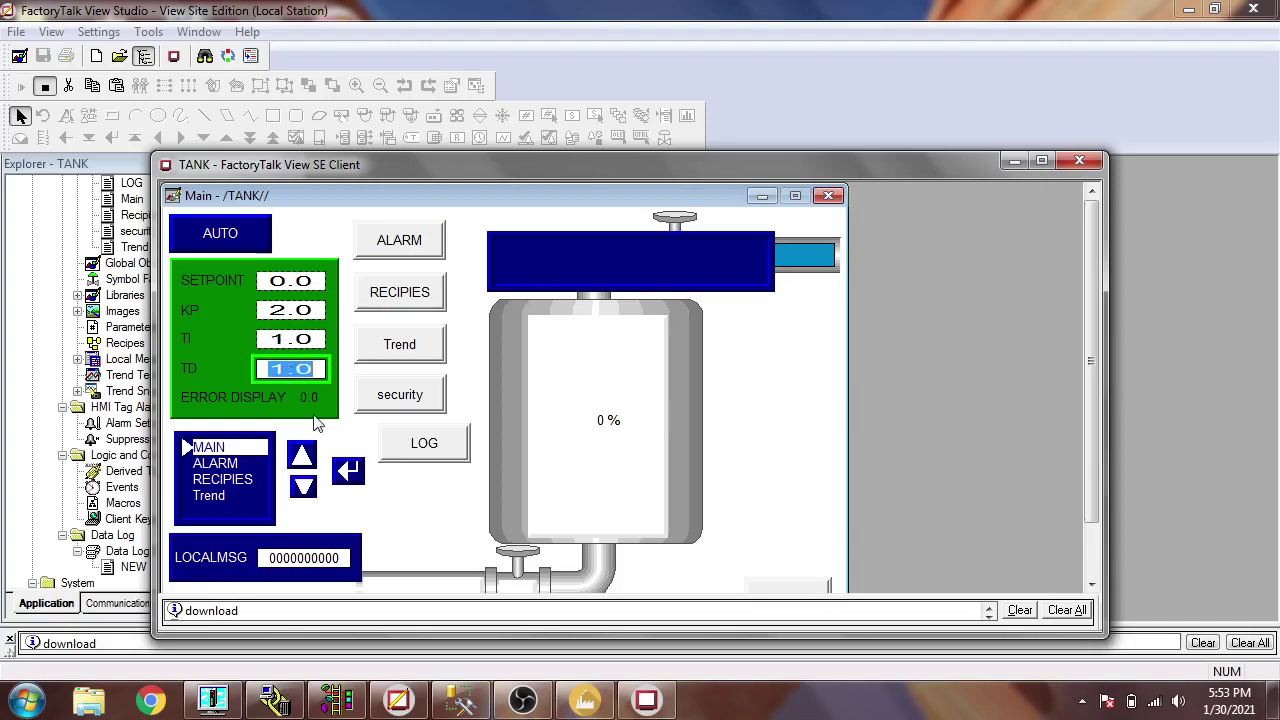
- Set SETPOINT to 5.0 and check the tank in Factory I/O
{"action": "left_click", "coordinate": [296, 284]}
{"action": "type", "text": "5.0"}
{"action": "key", "text": "Return"}
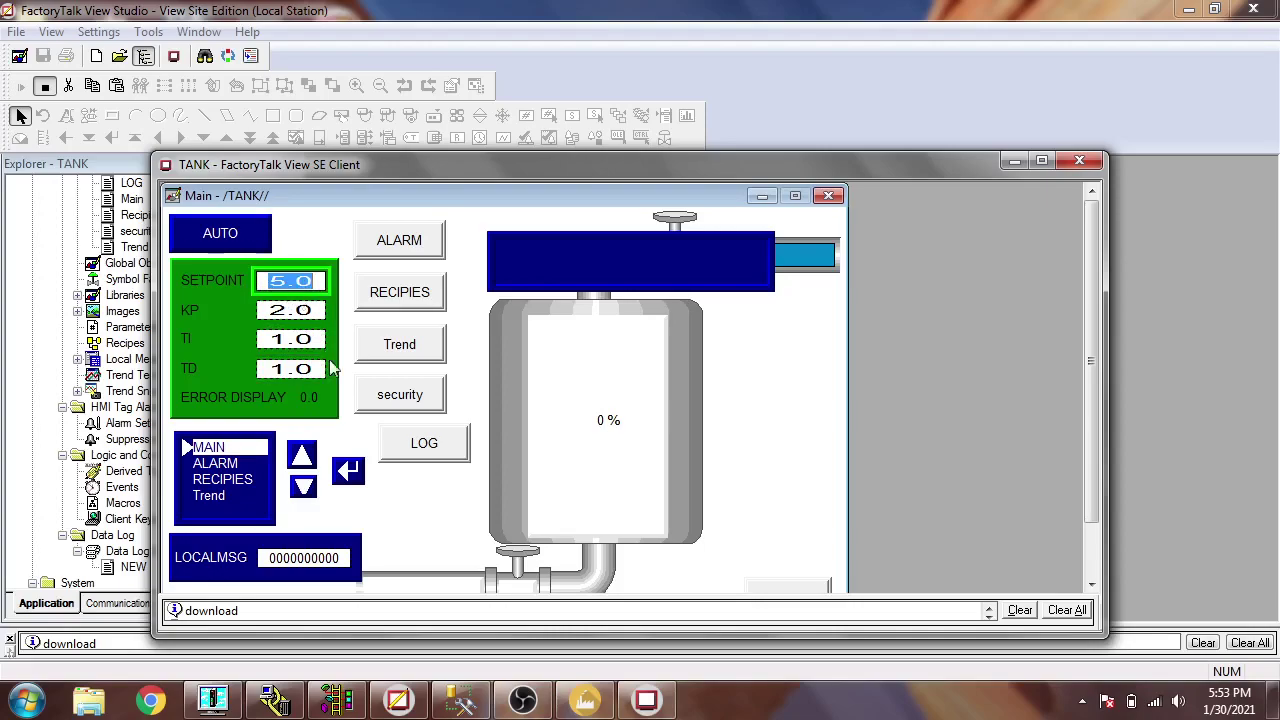
{"action": "left_click", "coordinate": [588, 702]}
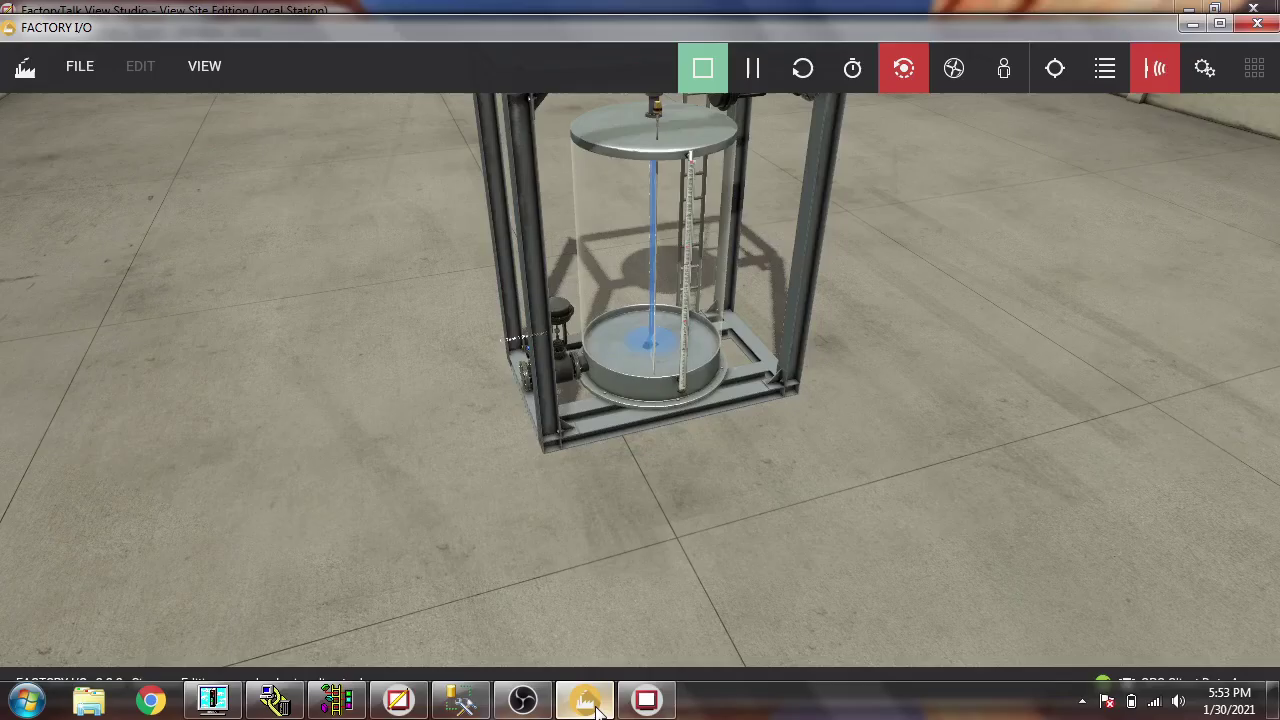
{"action": "left_click", "coordinate": [590, 702]}
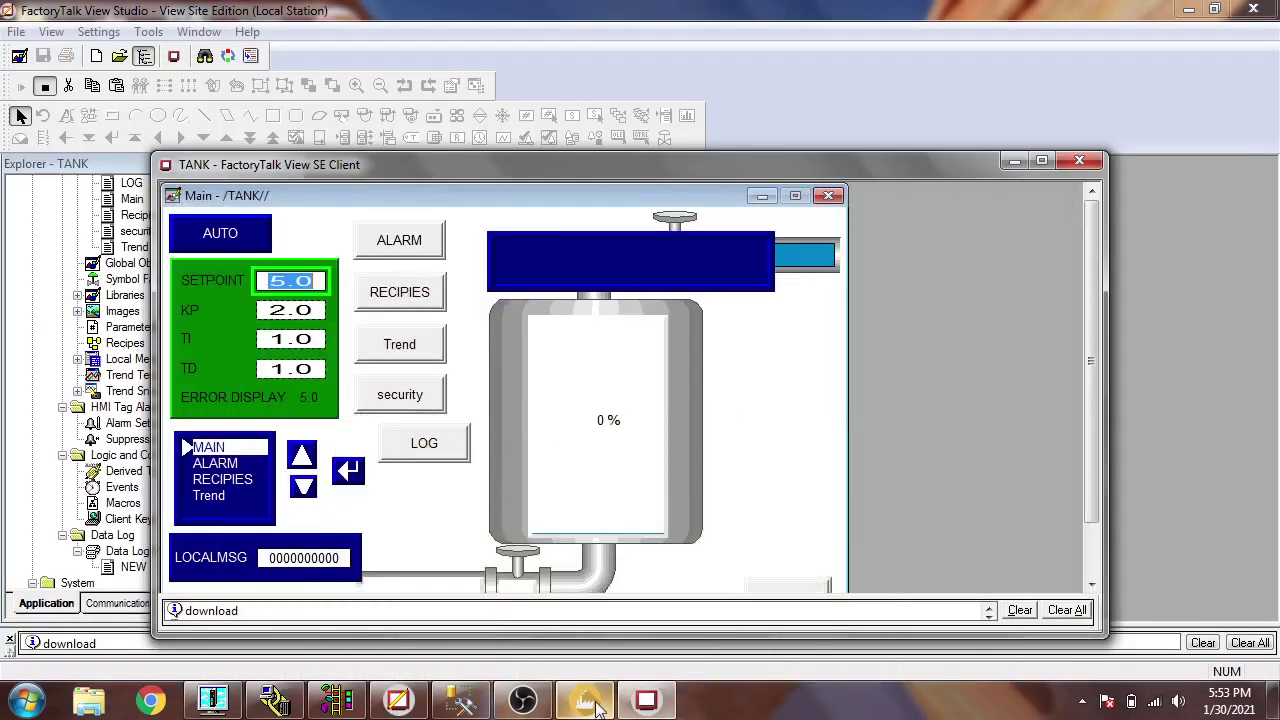
- Press LOG ON on the LOG display to start NEW logging, then return to MAIN
{"action": "left_click", "coordinate": [452, 463]}
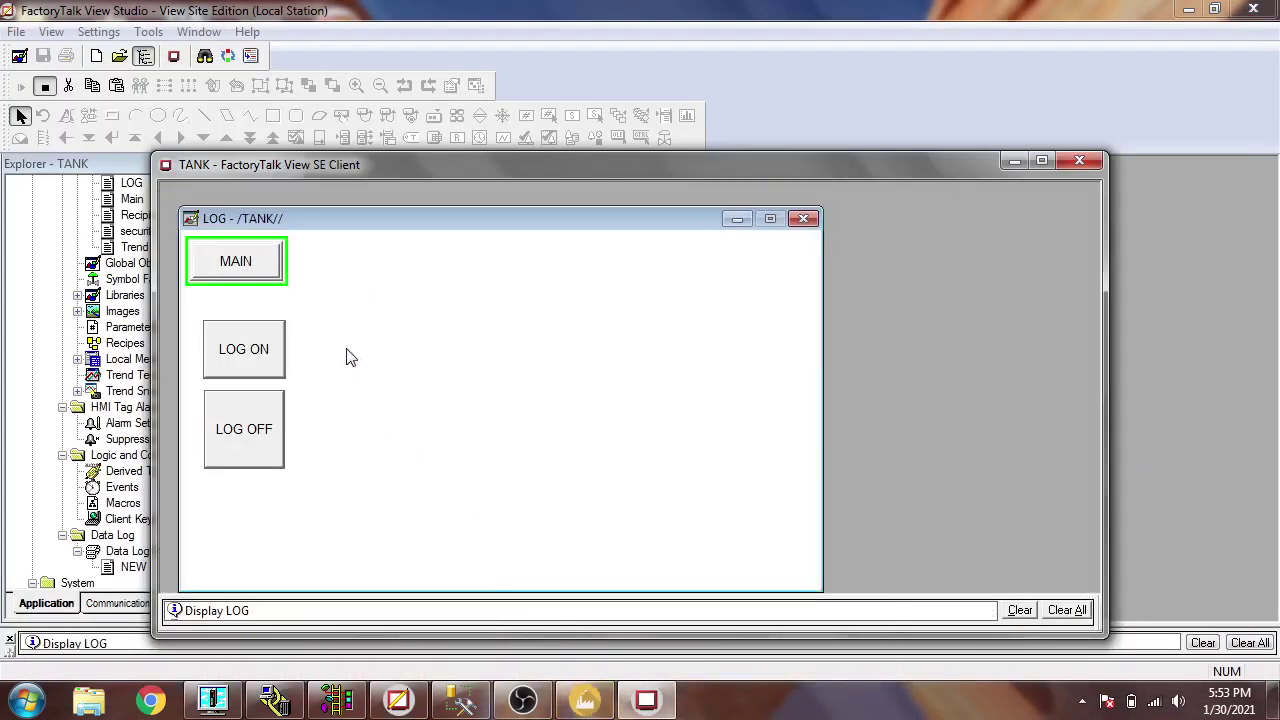
{"action": "left_click", "coordinate": [268, 356]}
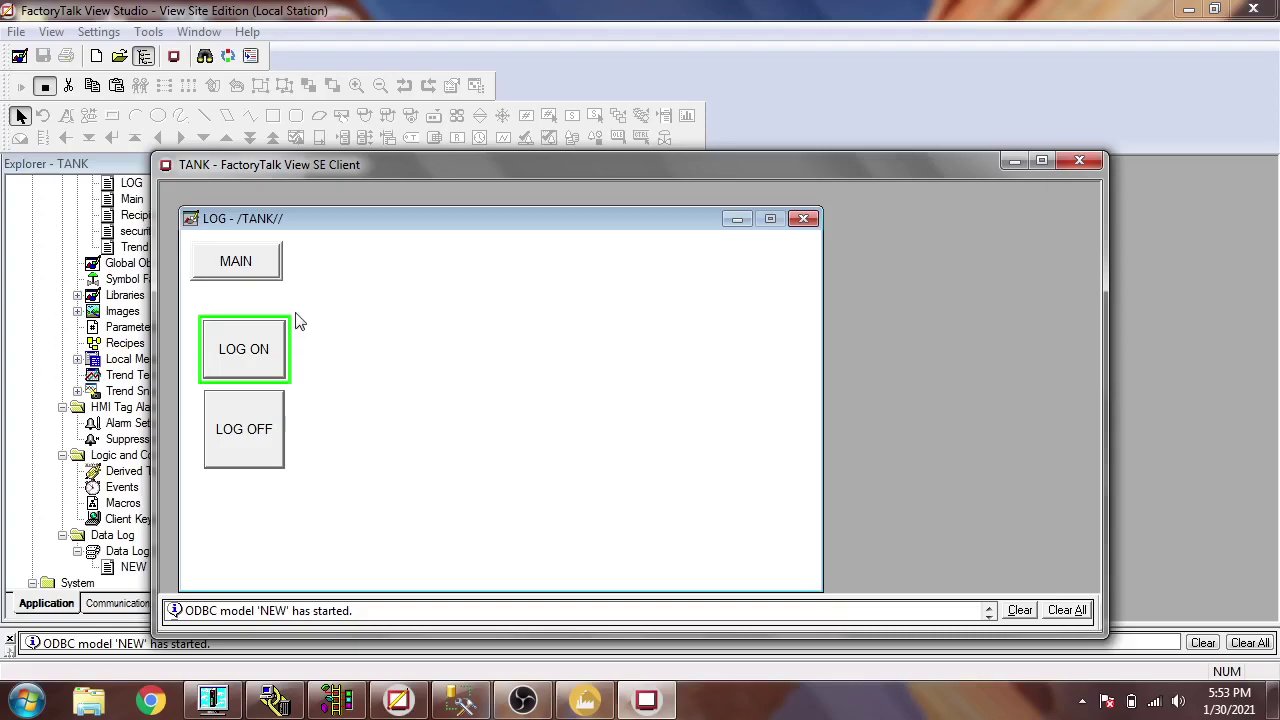
{"action": "left_click", "coordinate": [262, 272]}
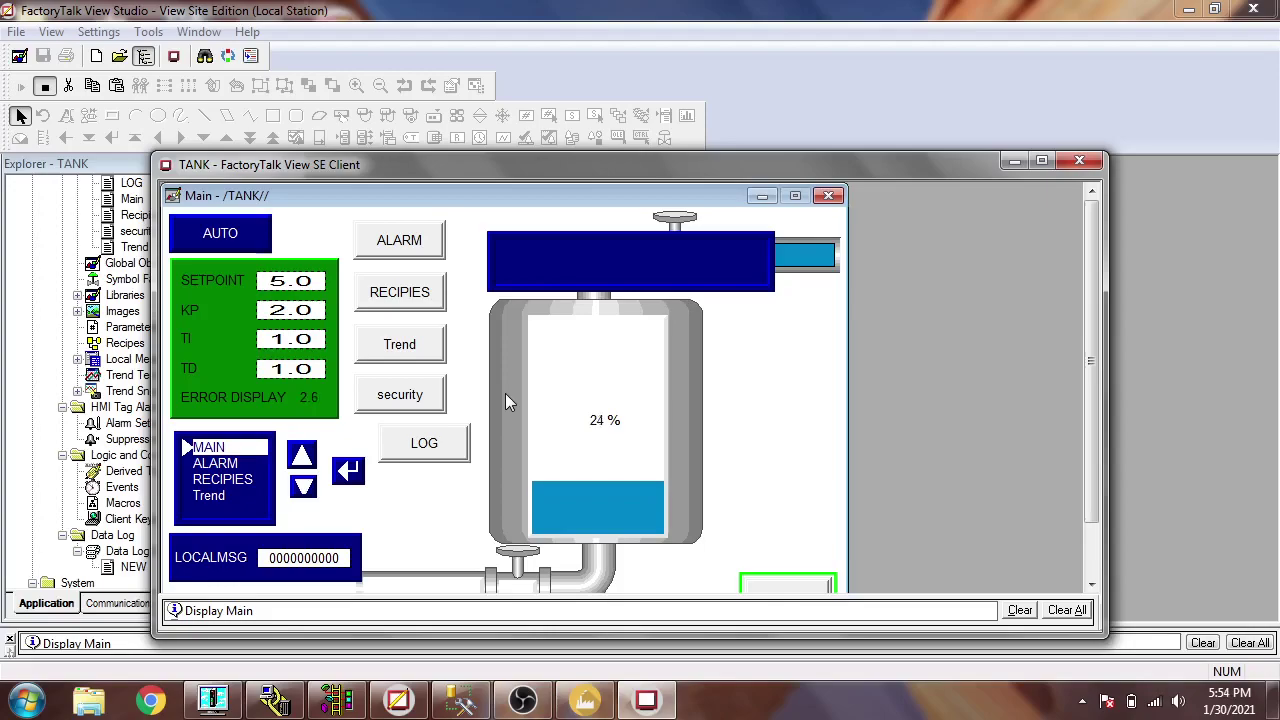
- Raise SETPOINT to 6.0 and watch the tank fill in Factory I/O
{"action": "left_click", "coordinate": [290, 287]}
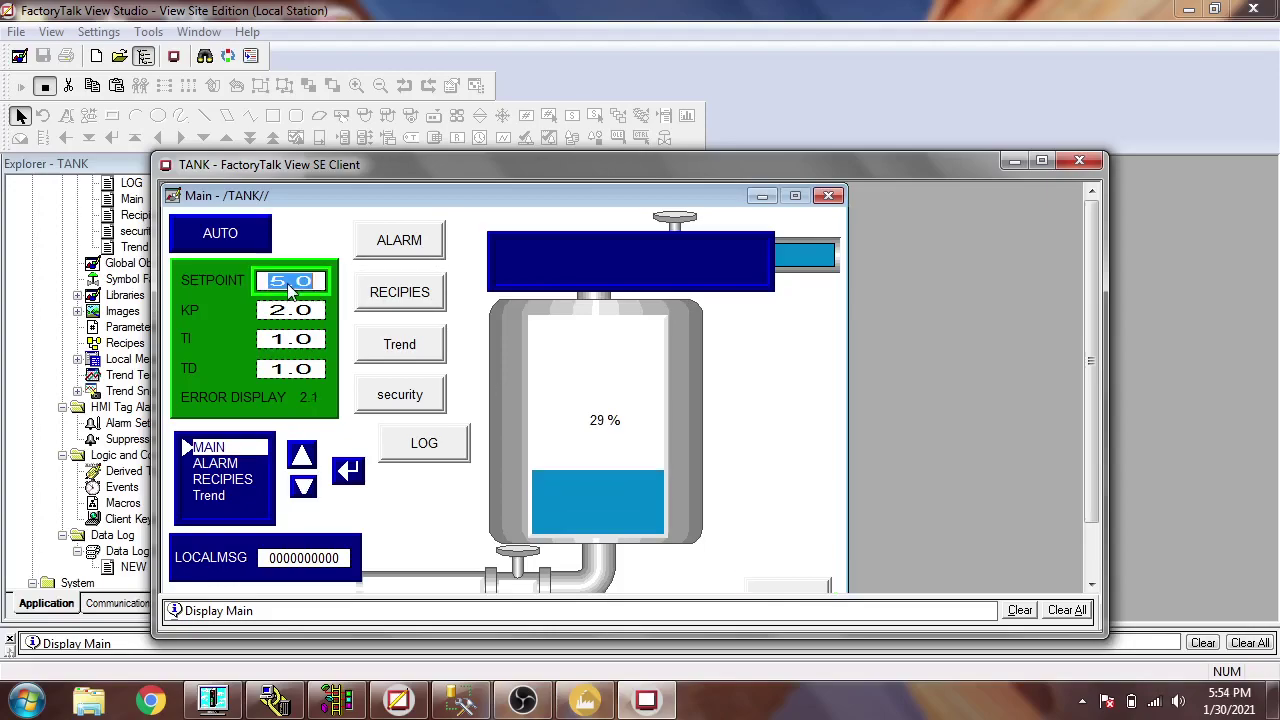
{"action": "type", "text": "6.0"}
{"action": "key", "text": "Return"}
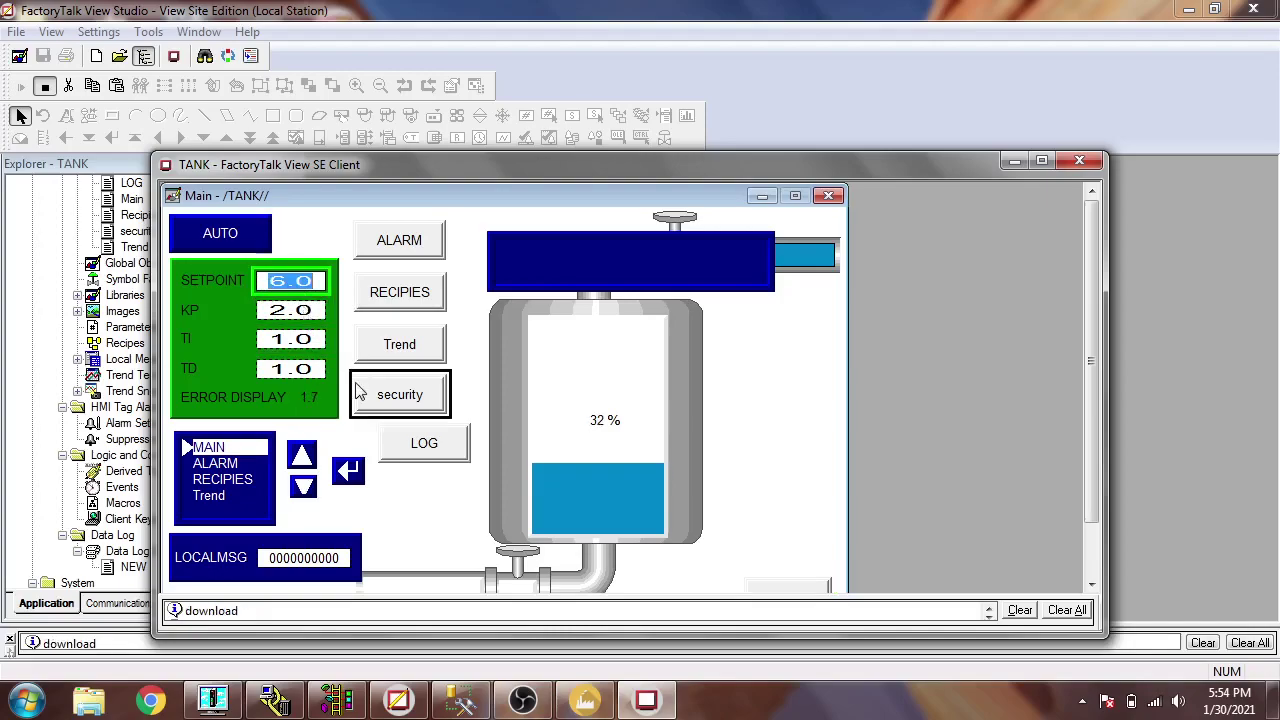
{"action": "left_click", "coordinate": [590, 702]}
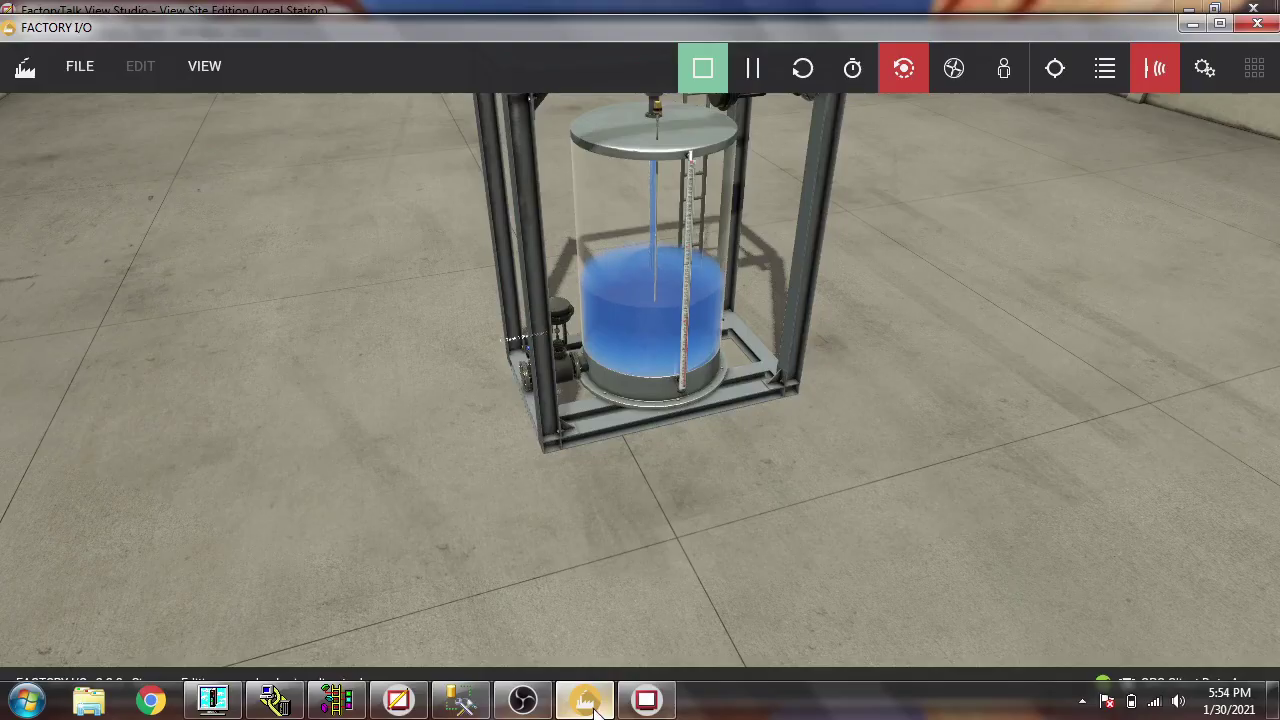
{"action": "left_click", "coordinate": [593, 704]}
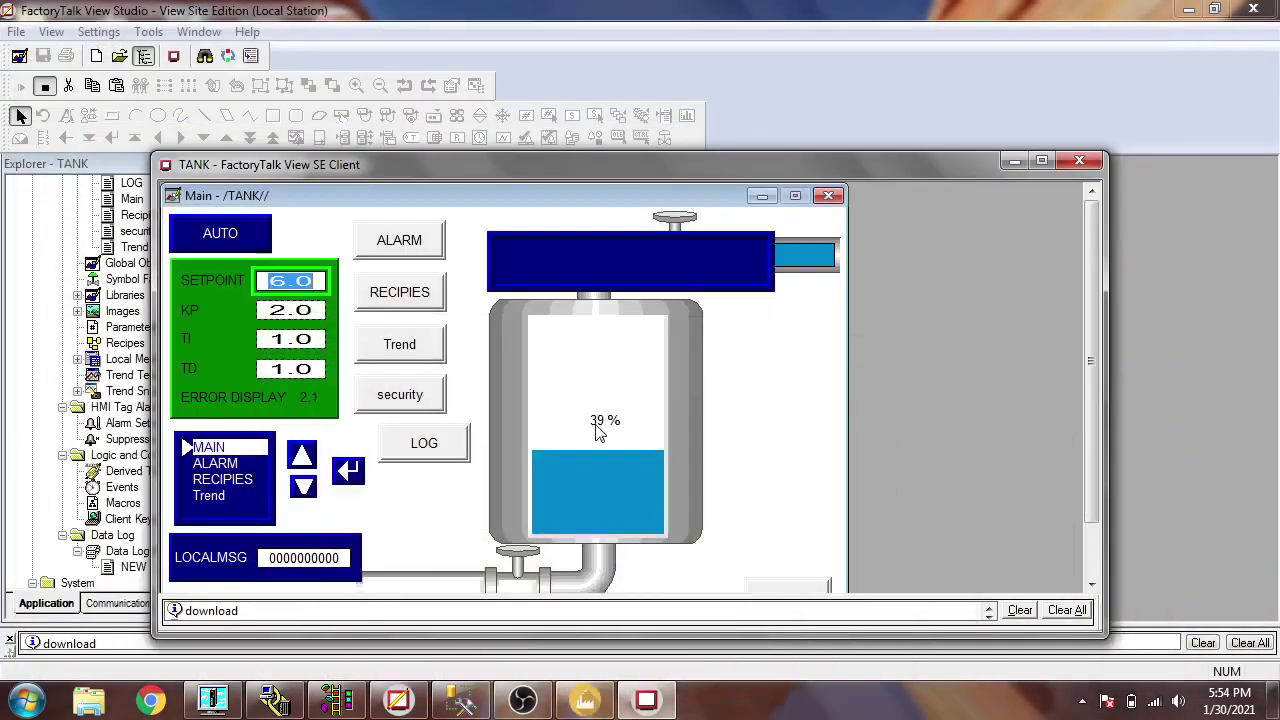
- Press LOG OFF to stop the NEW data log model, then switch to SSMS
{"action": "left_click", "coordinate": [452, 446]}
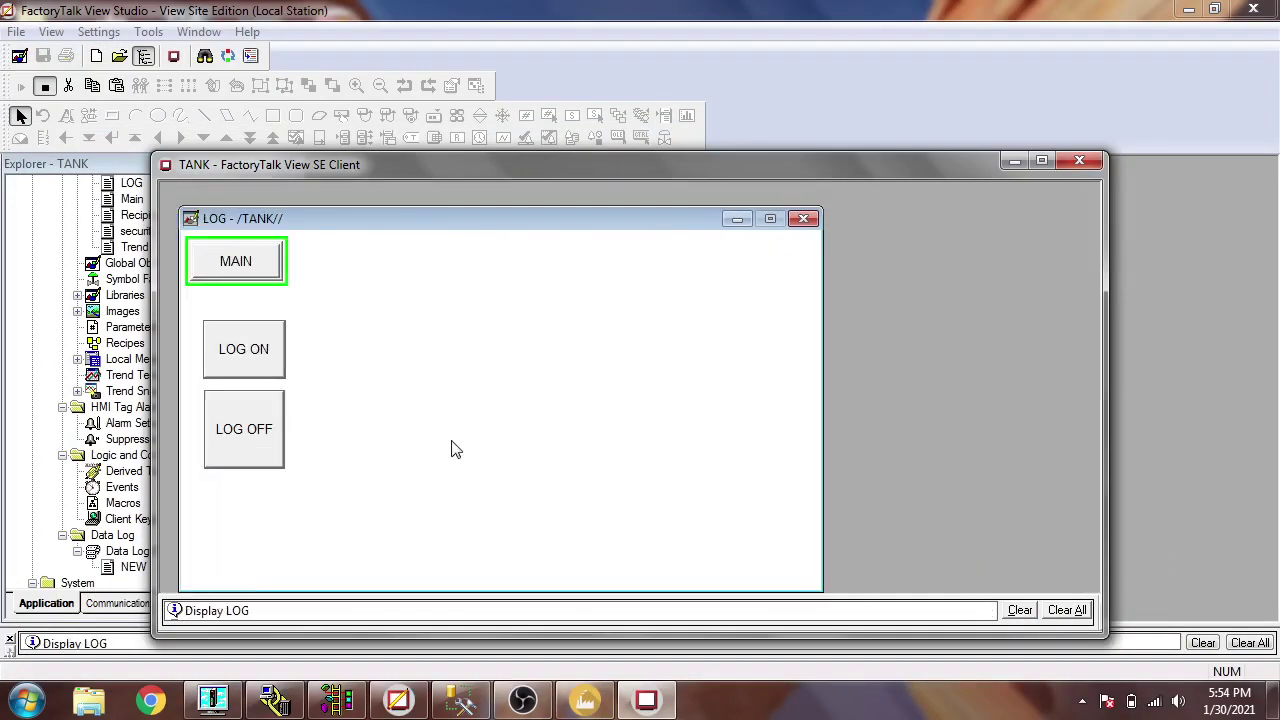
{"action": "left_click", "coordinate": [250, 274]}
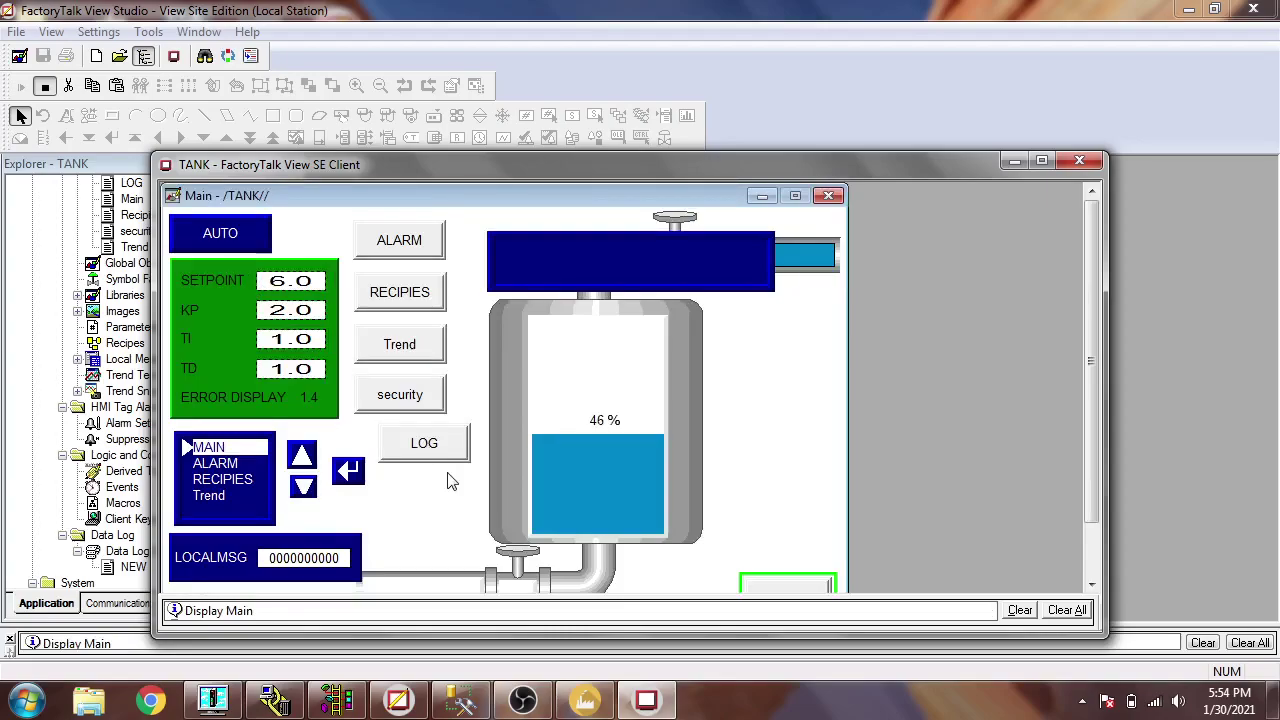
{"action": "left_click", "coordinate": [587, 700]}
{"action": "left_click", "coordinate": [587, 700]}
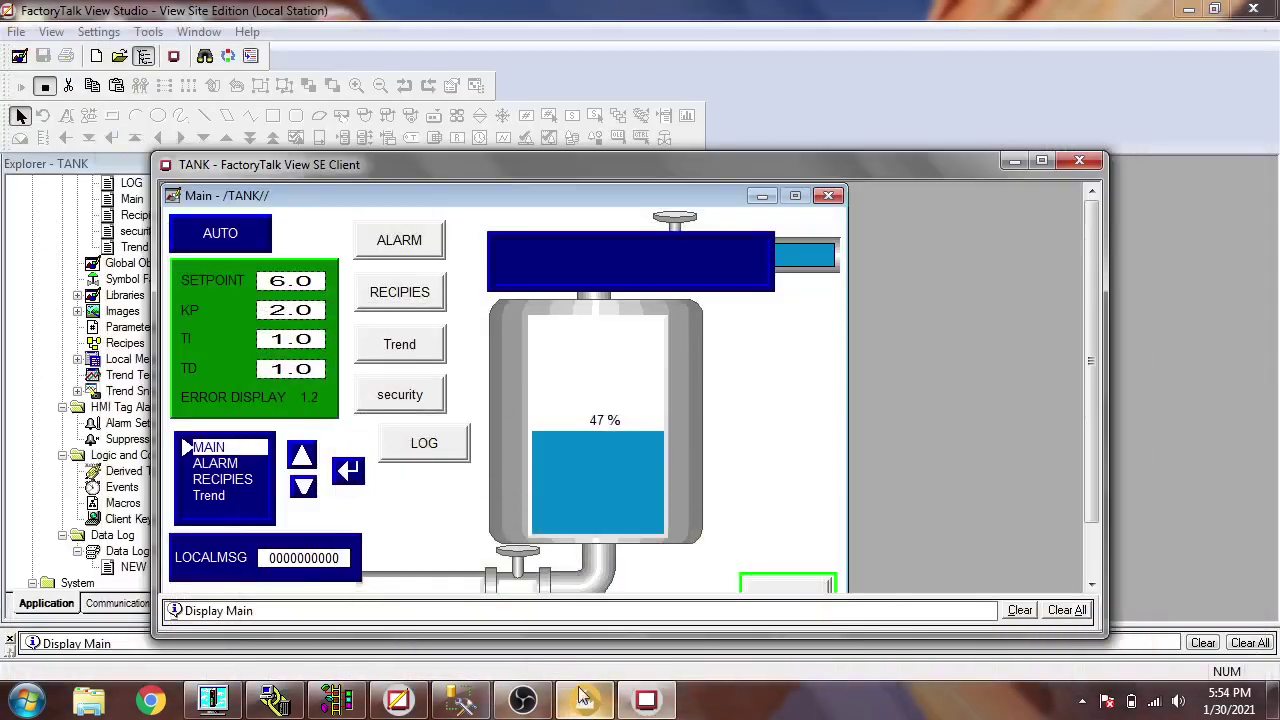
{"action": "left_click", "coordinate": [452, 455]}
{"action": "left_click", "coordinate": [270, 418]}
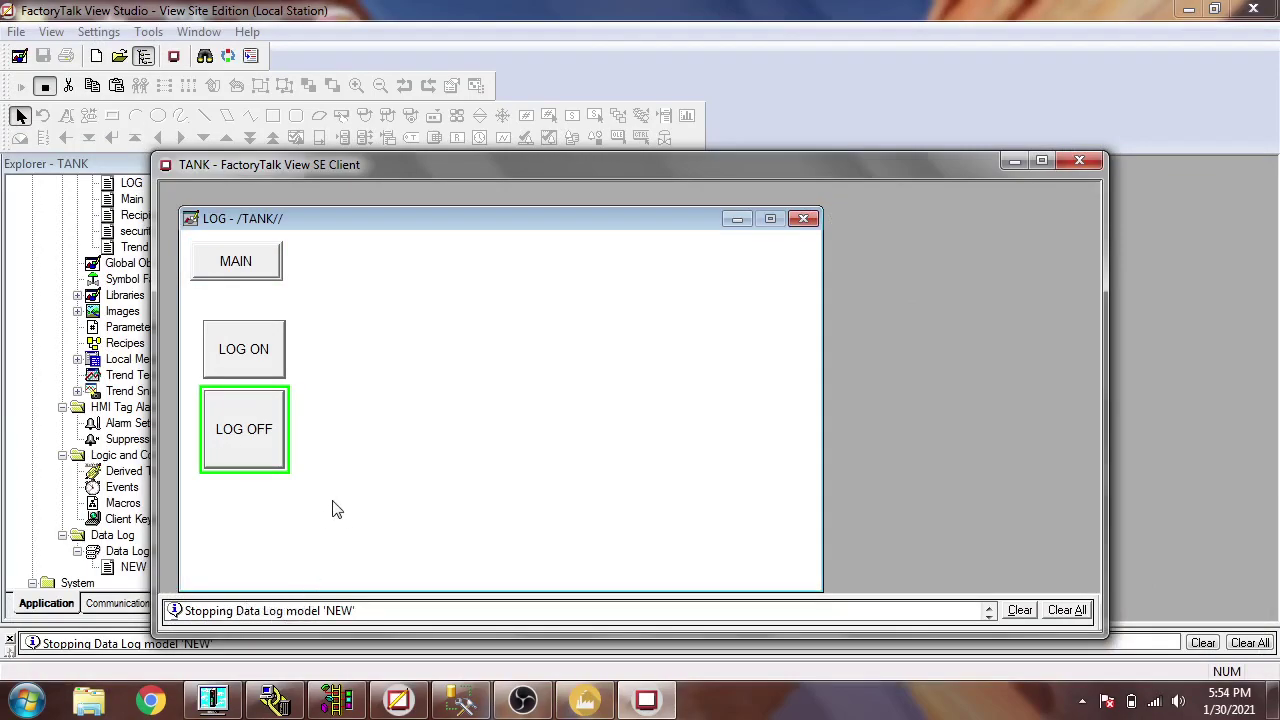
{"action": "left_click", "coordinate": [460, 700]}
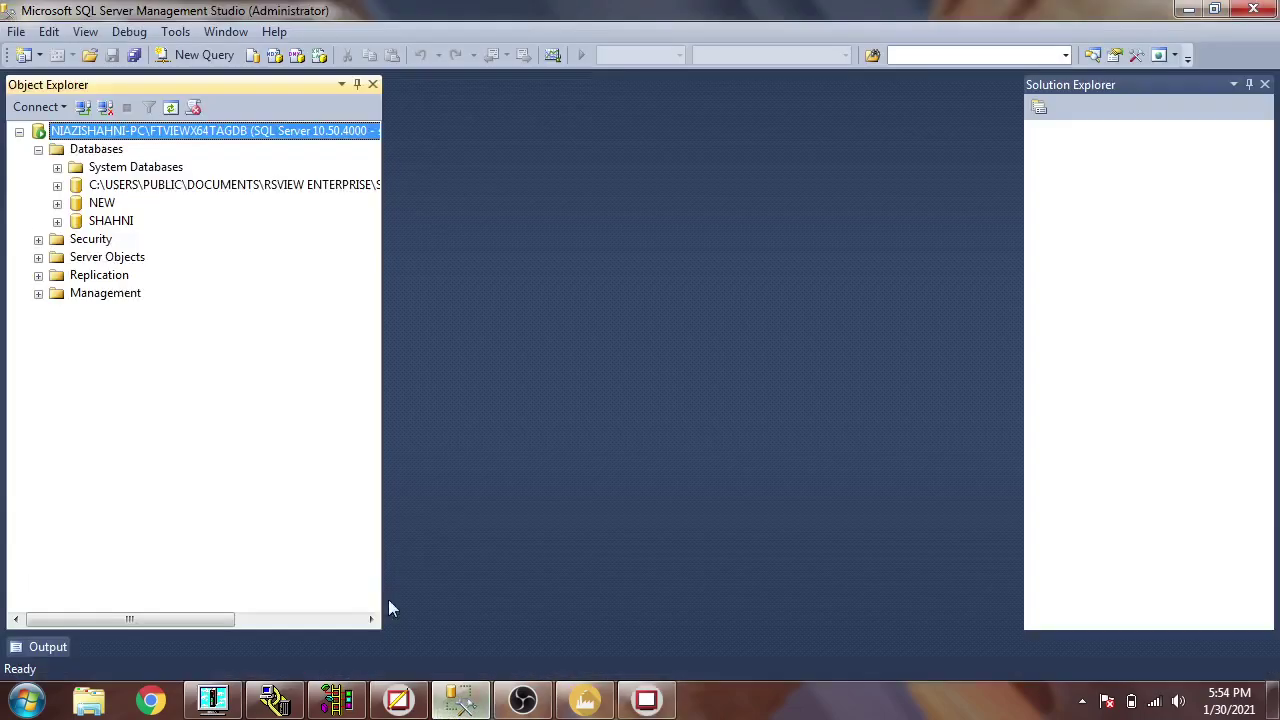
- Expand NEW > Tables and select the top rows of dbo.FloatTable
{"action": "left_click", "coordinate": [57, 203]}
{"action": "left_click", "coordinate": [95, 206]}
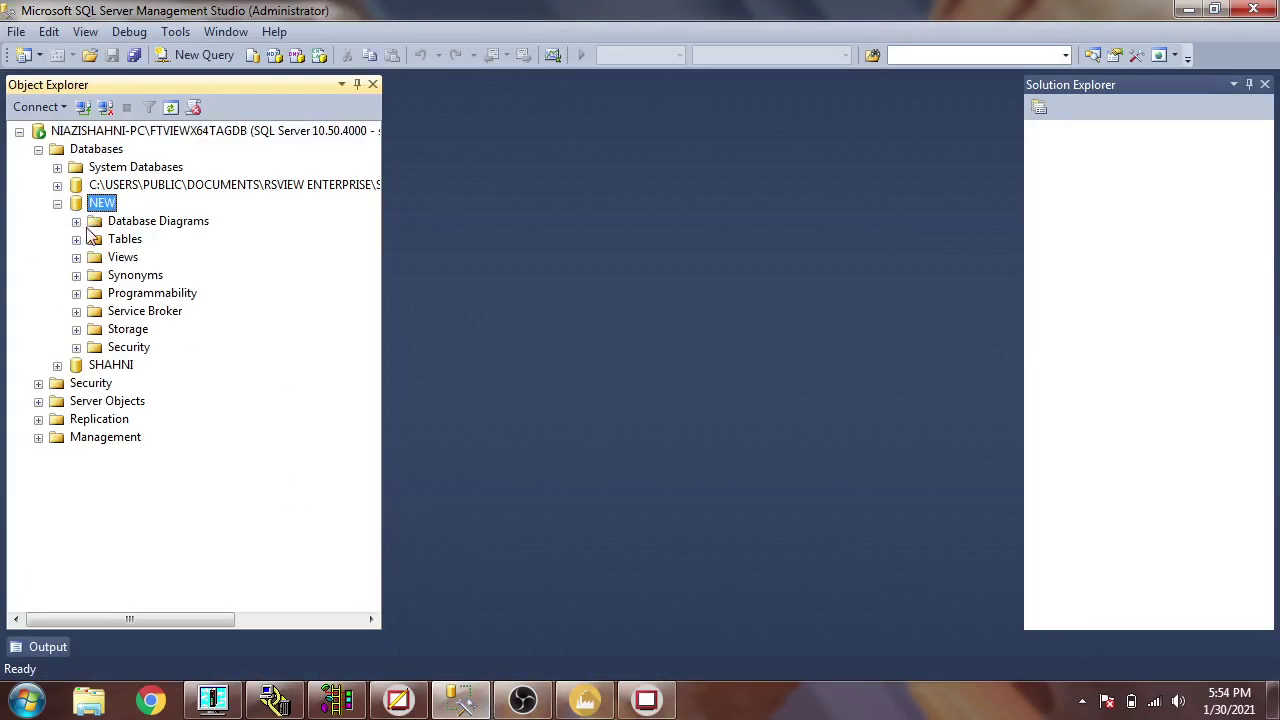
{"action": "left_click", "coordinate": [77, 240]}
{"action": "left_click", "coordinate": [110, 241]}
{"action": "left_click", "coordinate": [141, 280]}
{"action": "right_click", "coordinate": [141, 280]}
{"action": "left_click", "coordinate": [180, 308]}
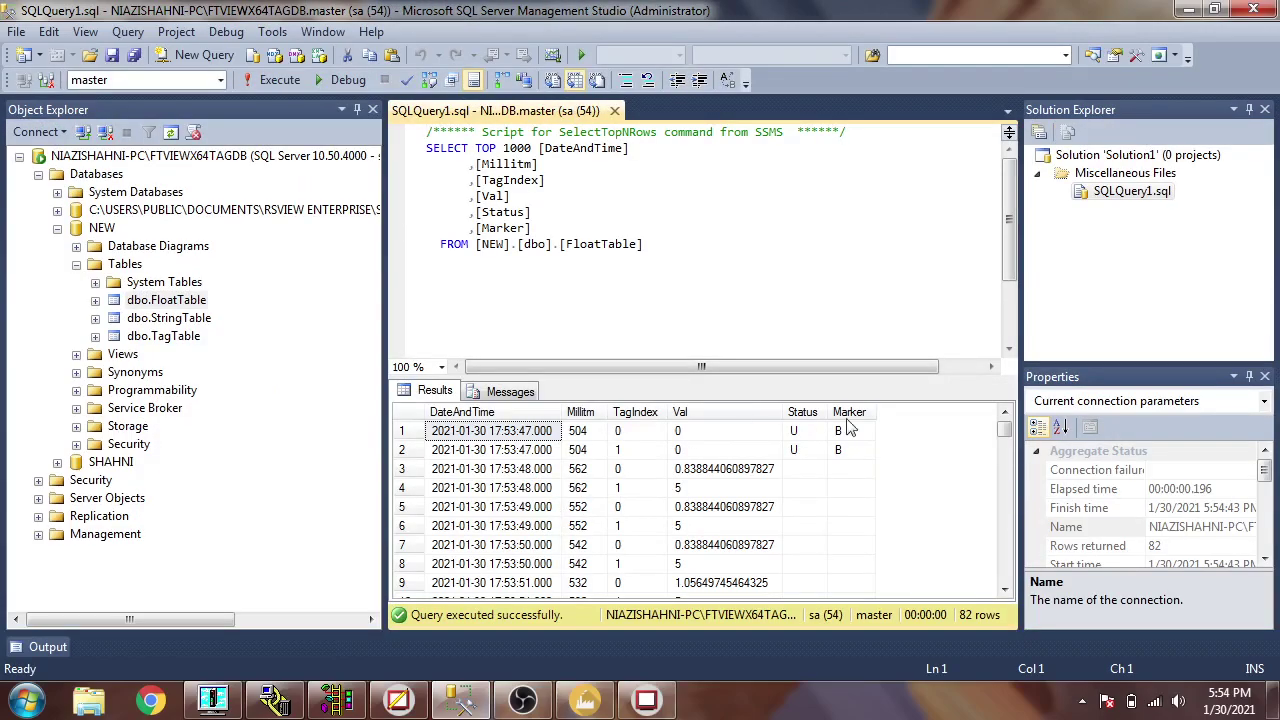
- Review logged LEVEL values and the SETPOINT values 5 and 6 in FloatTable
{"action": "left_click_drag", "start_coordinate": [1004, 428], "coordinate": [1004, 582]}
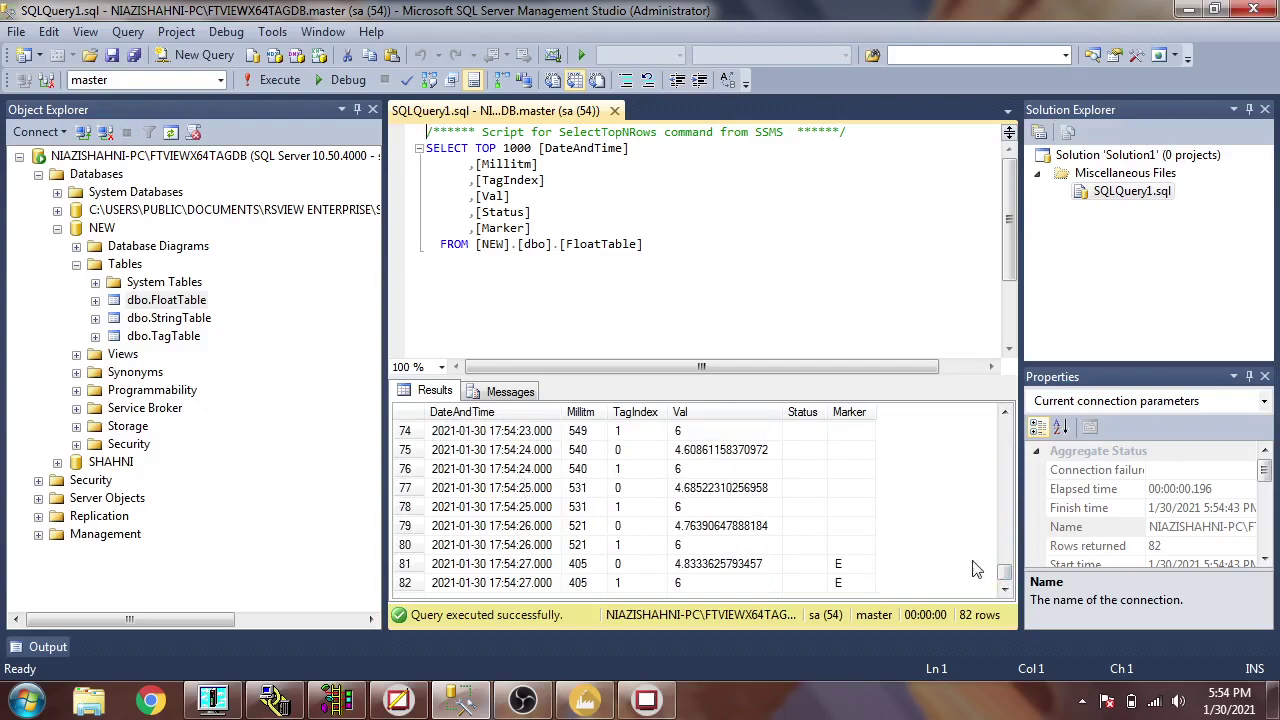
{"action": "left_click_drag", "start_coordinate": [1004, 575], "coordinate": [997, 433]}
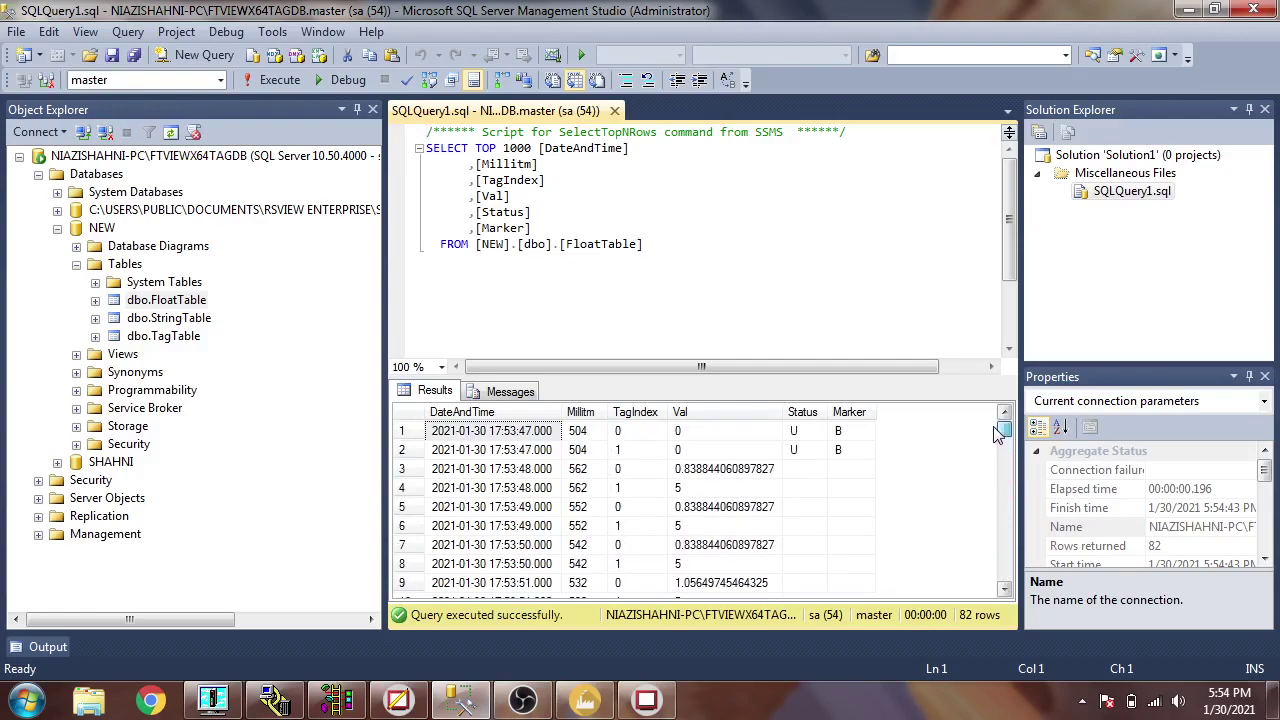
{"action": "left_click", "coordinate": [683, 490]}
{"action": "left_click", "coordinate": [719, 470]}
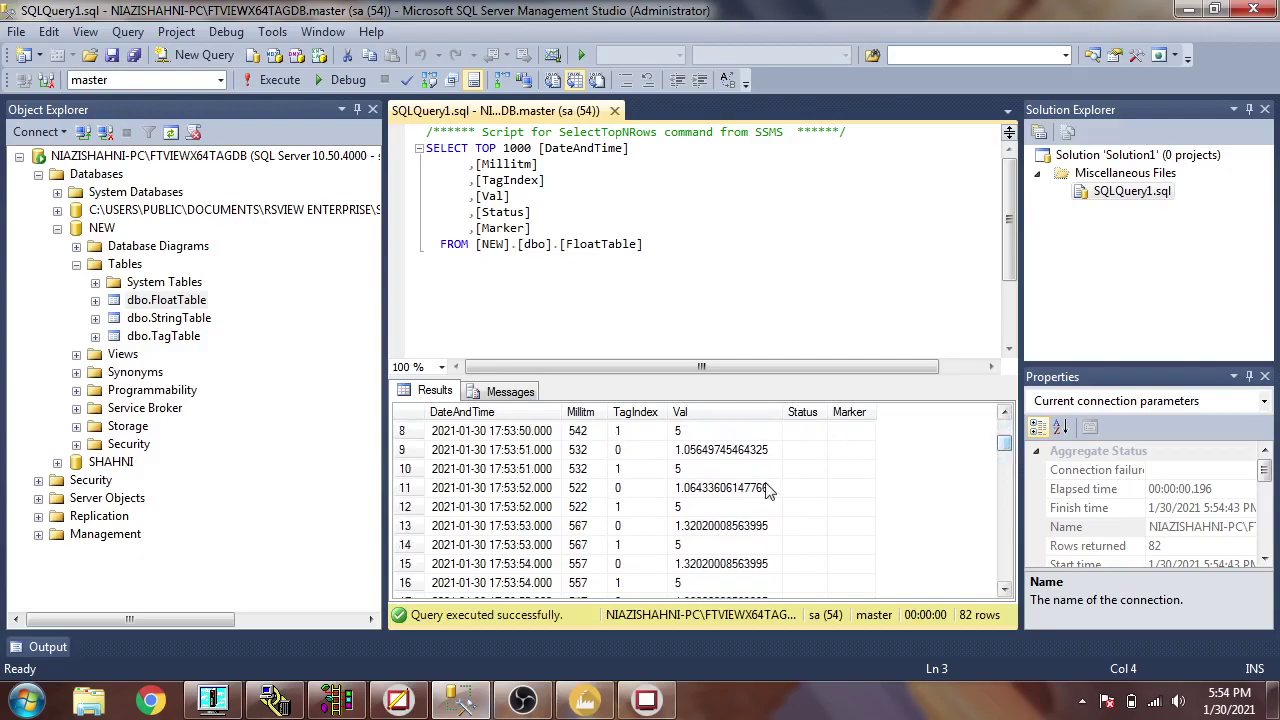
{"action": "left_click", "coordinate": [715, 470]}
{"action": "left_click", "coordinate": [762, 488]}
{"action": "scroll", "coordinate": [765, 470], "scroll_direction": "down", "scroll_amount": 2}
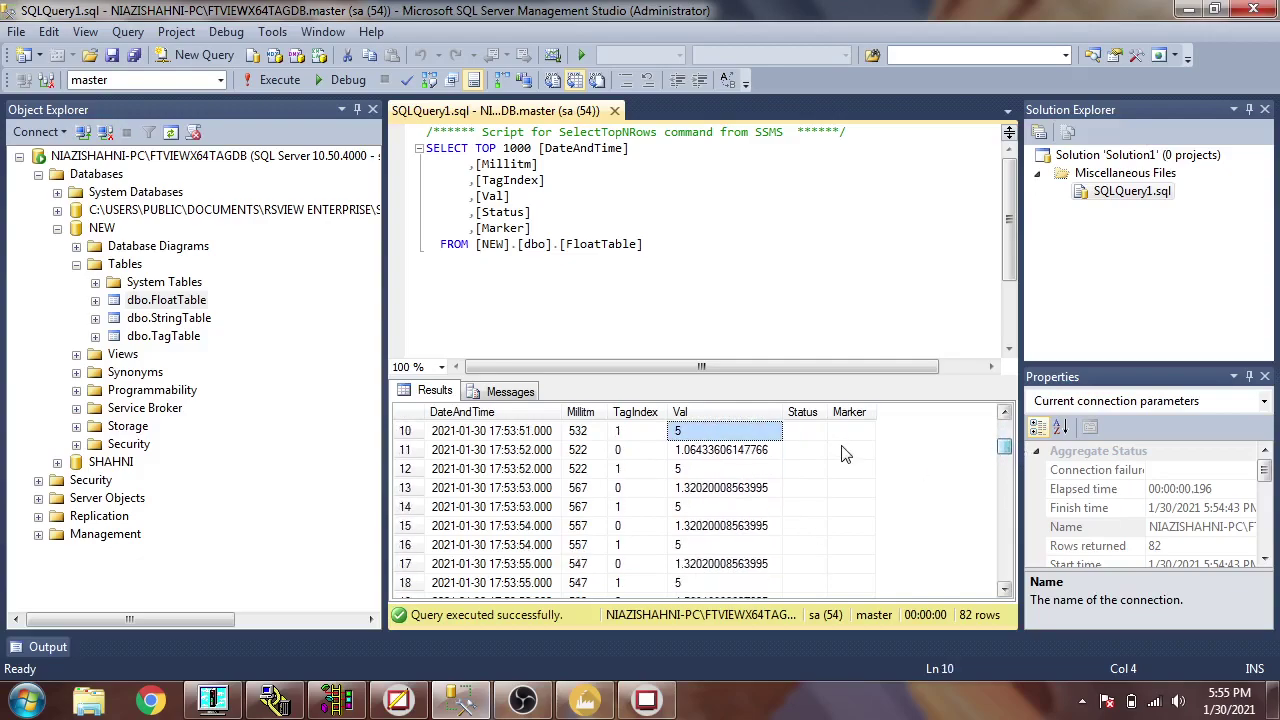
{"action": "scroll", "coordinate": [880, 480], "scroll_direction": "down", "scroll_amount": 3}
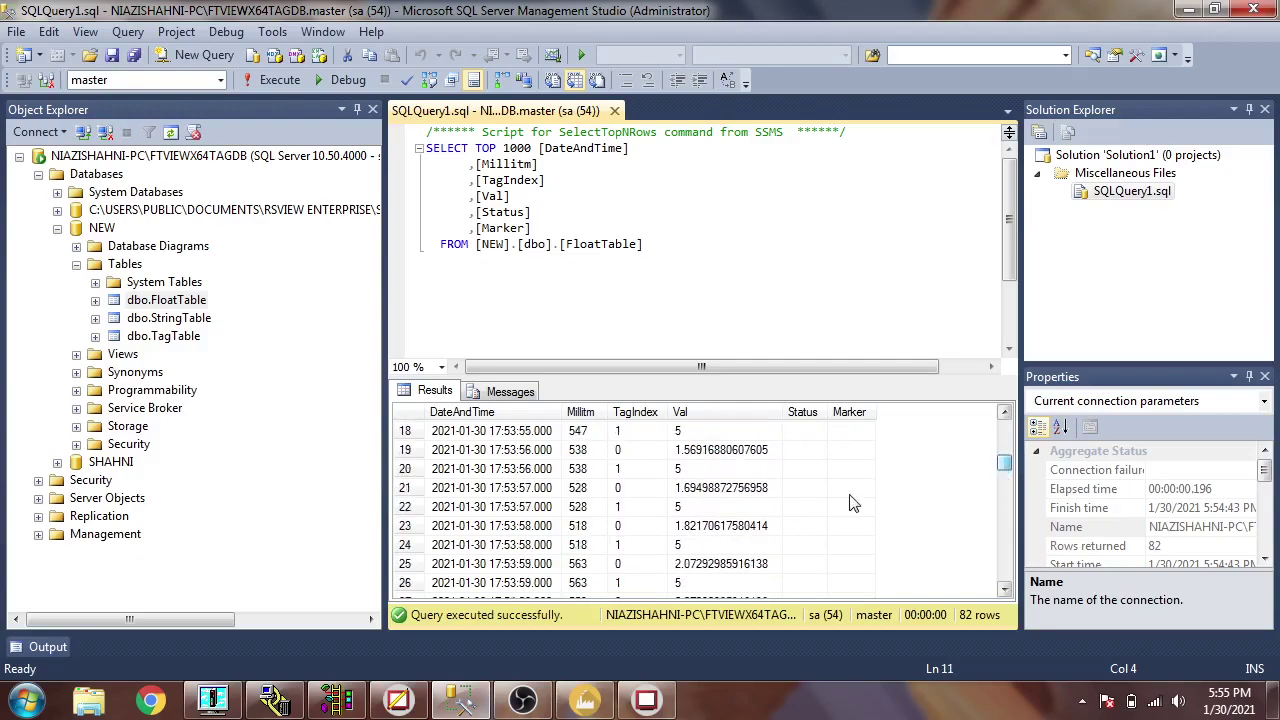
{"action": "left_click_drag", "start_coordinate": [1006, 470], "coordinate": [1000, 517]}
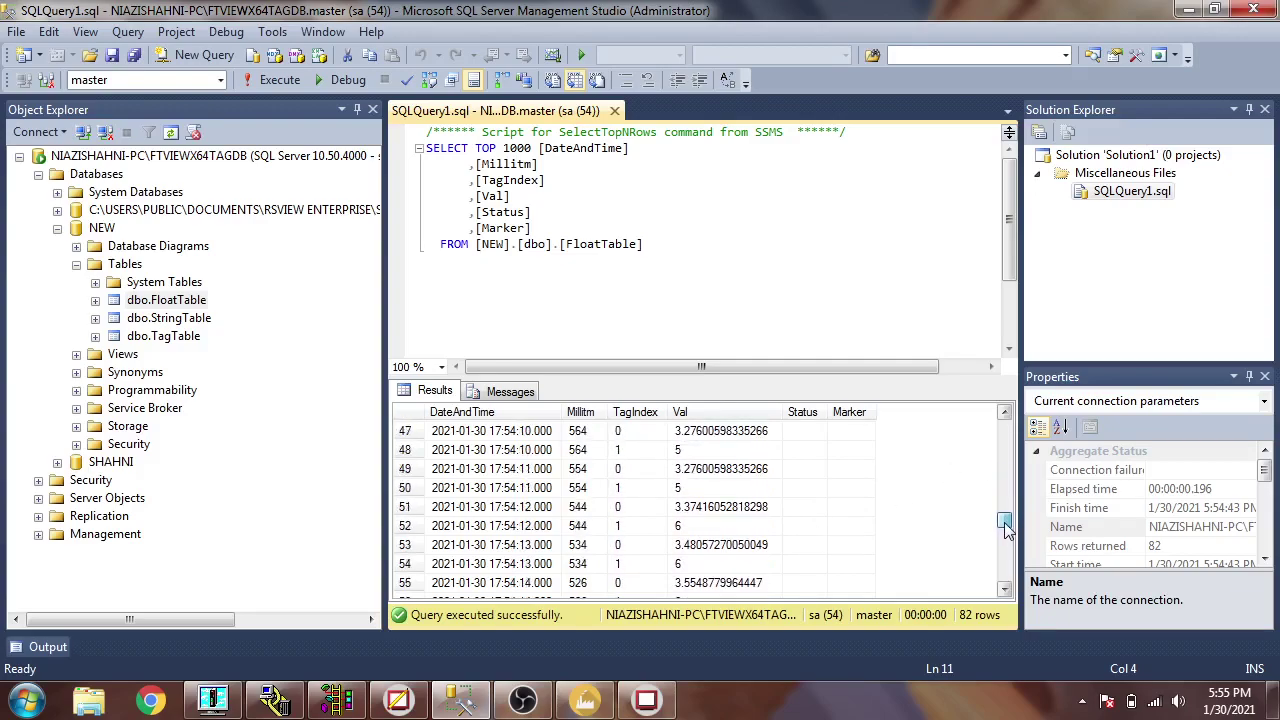
{"action": "left_click", "coordinate": [722, 521]}
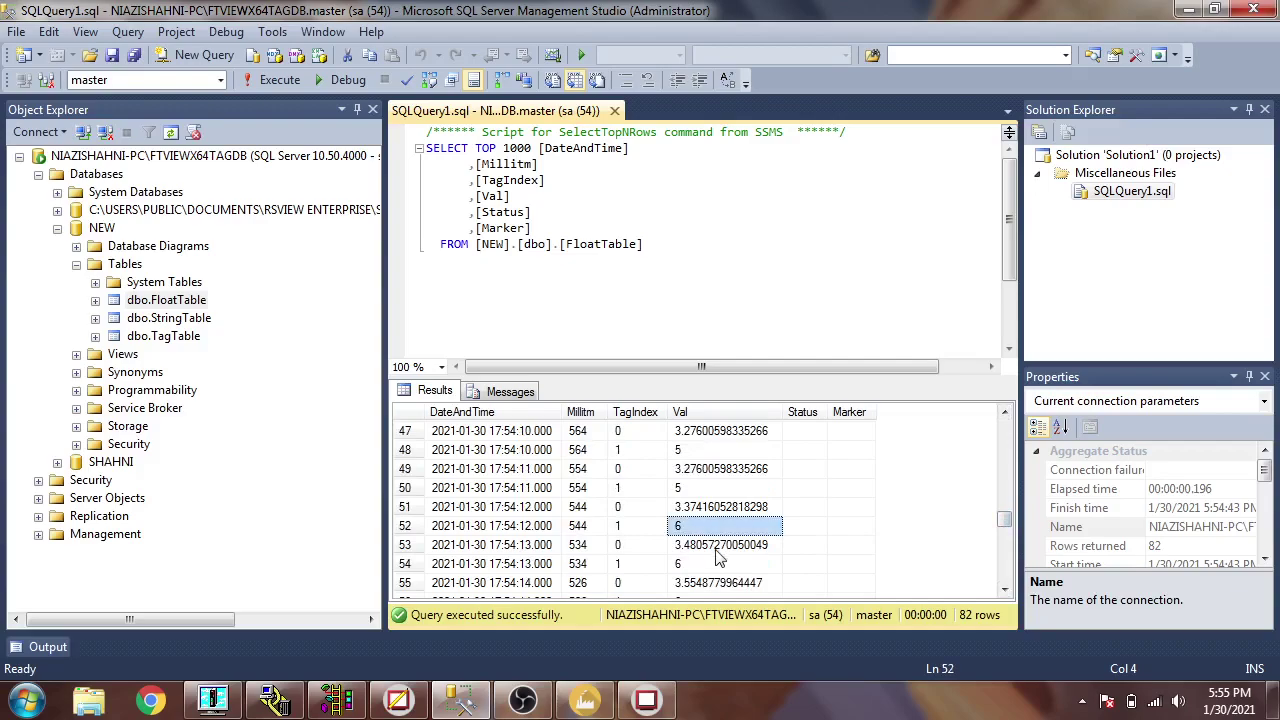
{"action": "left_click", "coordinate": [721, 553]}
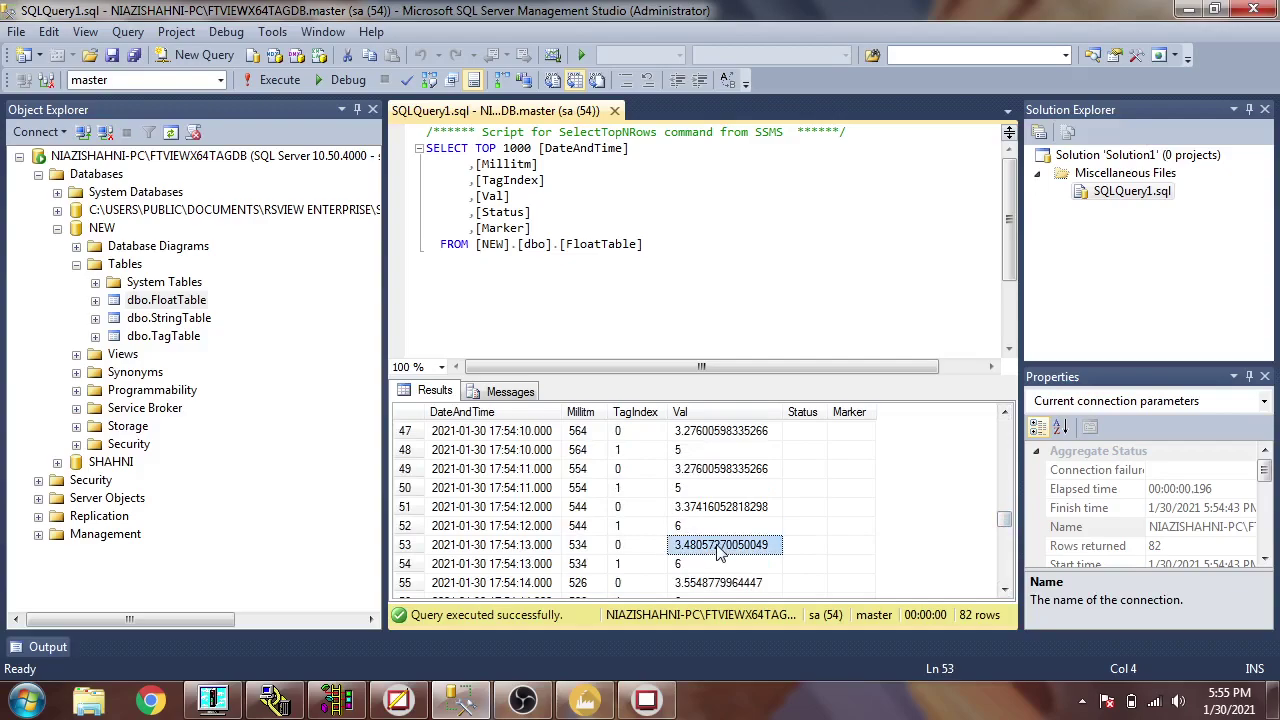
- Select the top 1000 rows of dbo.TagTable in the NEW database
{"action": "left_click", "coordinate": [165, 336]}
{"action": "right_click", "coordinate": [165, 336]}
{"action": "left_click", "coordinate": [222, 358]}
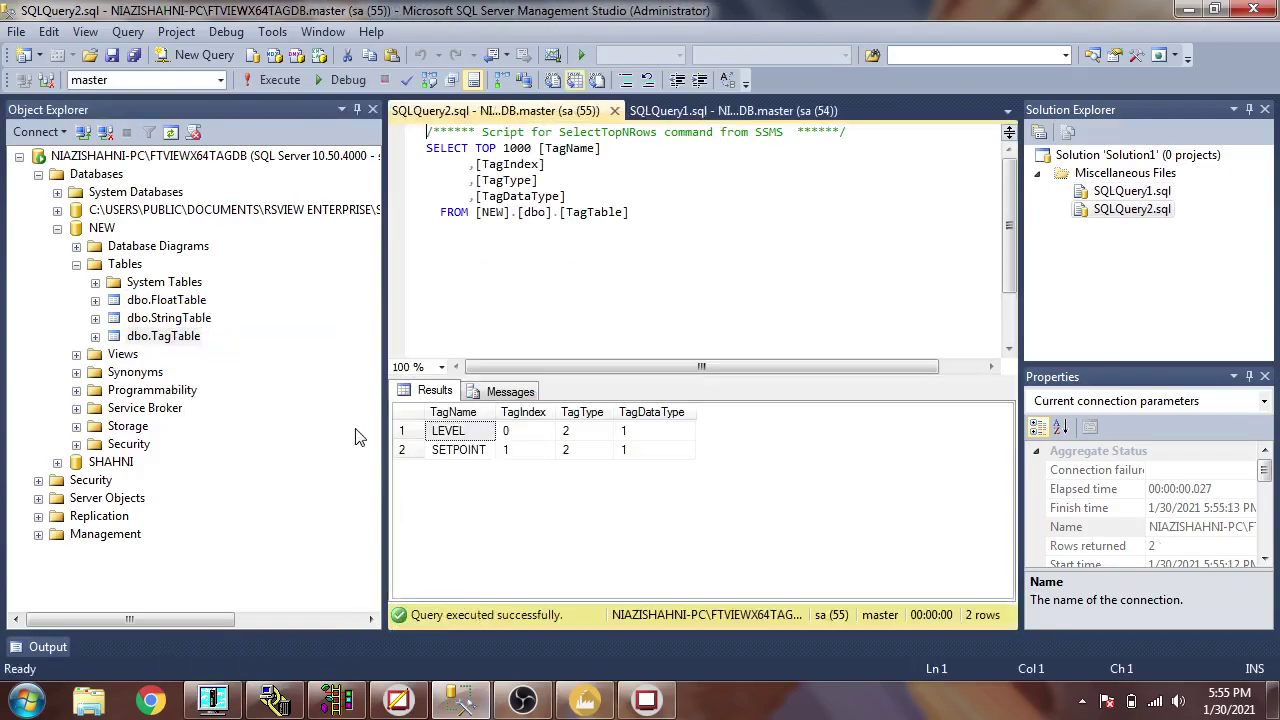
- Inspect the LEVEL and SETPOINT tag entries in TagTable
{"action": "left_click", "coordinate": [480, 450]}
{"action": "left_click", "coordinate": [480, 431]}
{"action": "left_click", "coordinate": [480, 450]}
{"action": "left_click", "coordinate": [487, 431]}
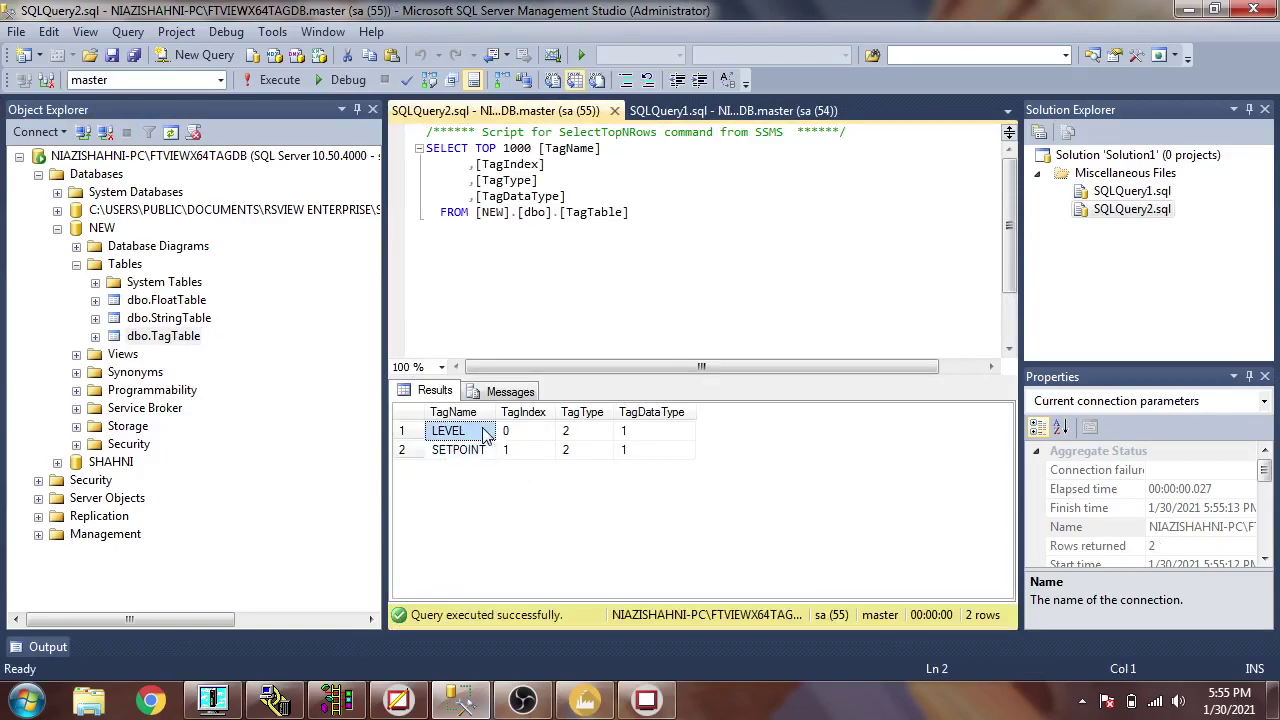
- Collapse the NEW database and expand the SHAHNI database's Tables folder
{"action": "left_click", "coordinate": [76, 264]}
{"action": "left_click", "coordinate": [57, 228]}
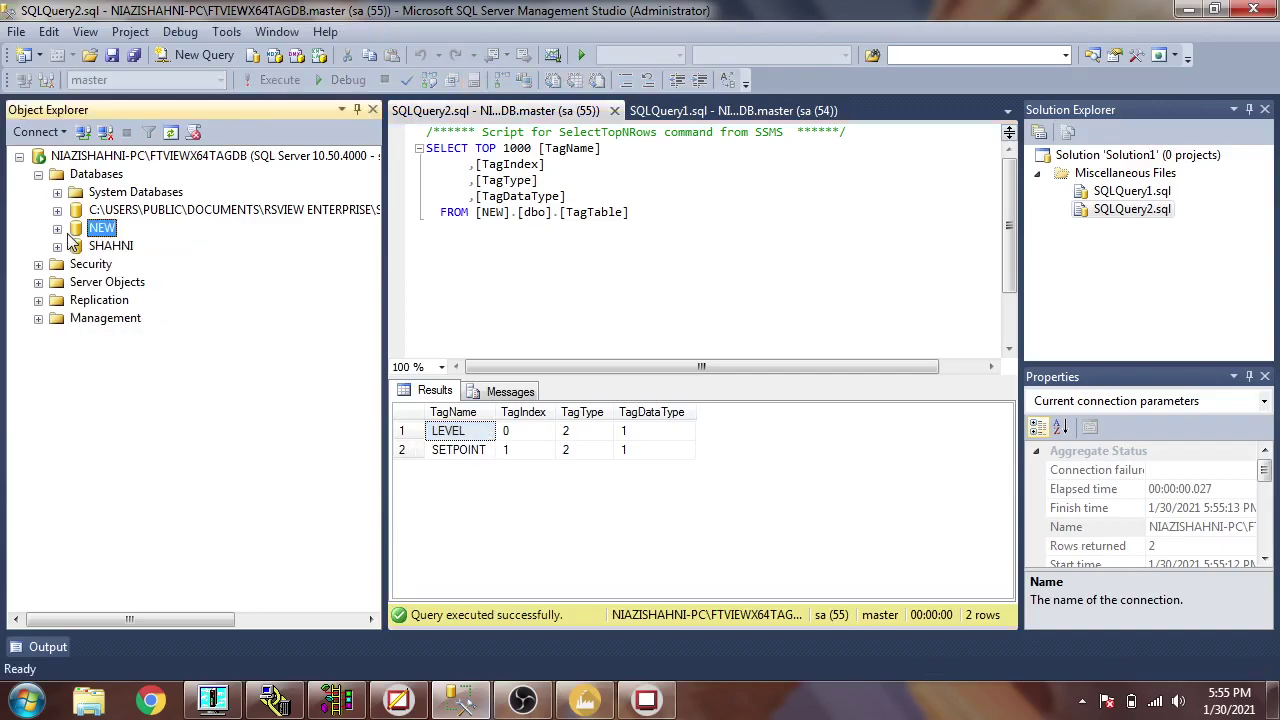
{"action": "left_click", "coordinate": [57, 246]}
{"action": "left_click", "coordinate": [76, 282]}
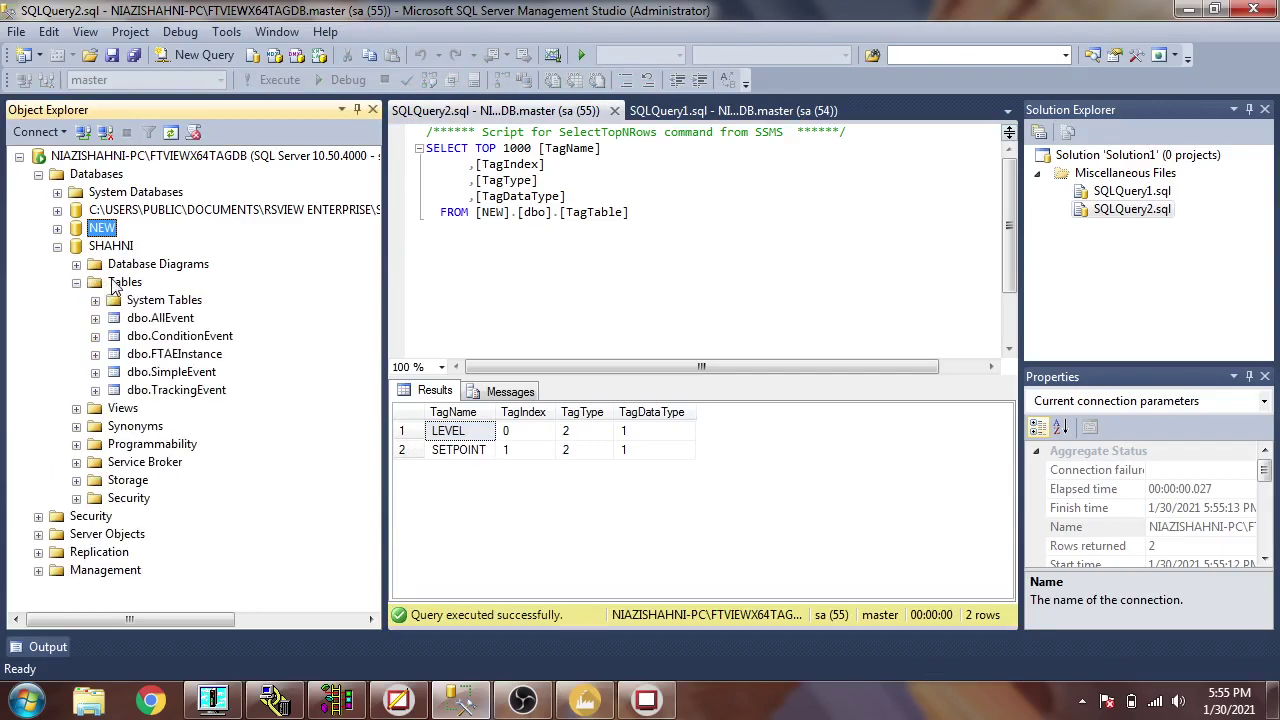
{"action": "left_click", "coordinate": [118, 282]}
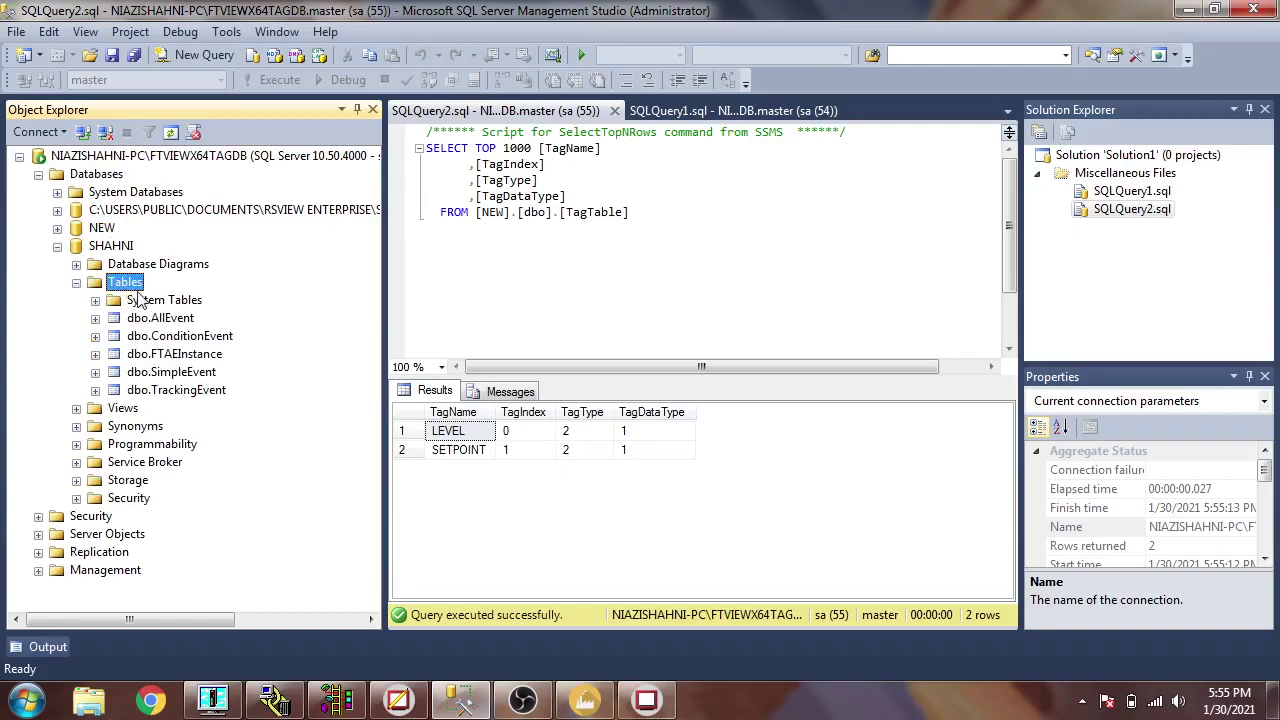
- Select the top 1000 rows of SHAHNI's dbo.FTAEInstance table
{"action": "left_click", "coordinate": [176, 356]}
{"action": "left_click", "coordinate": [170, 320]}
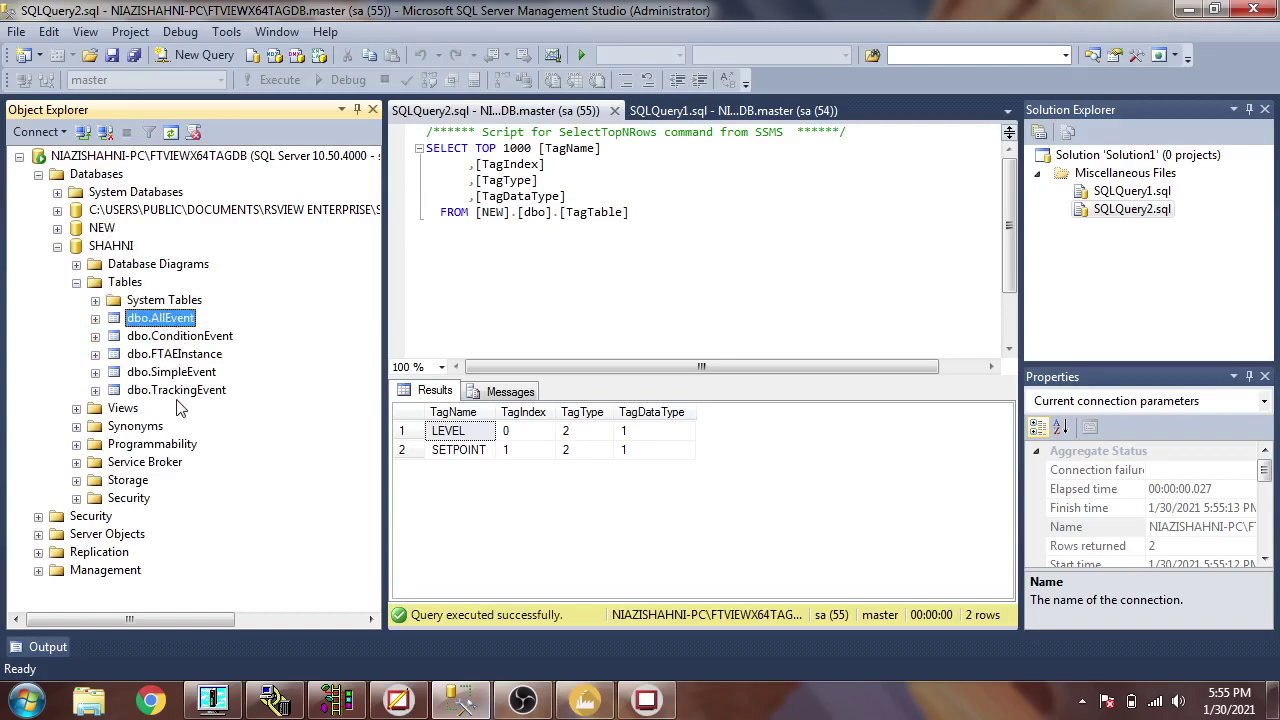
{"action": "left_click", "coordinate": [181, 390]}
{"action": "left_click", "coordinate": [184, 356]}
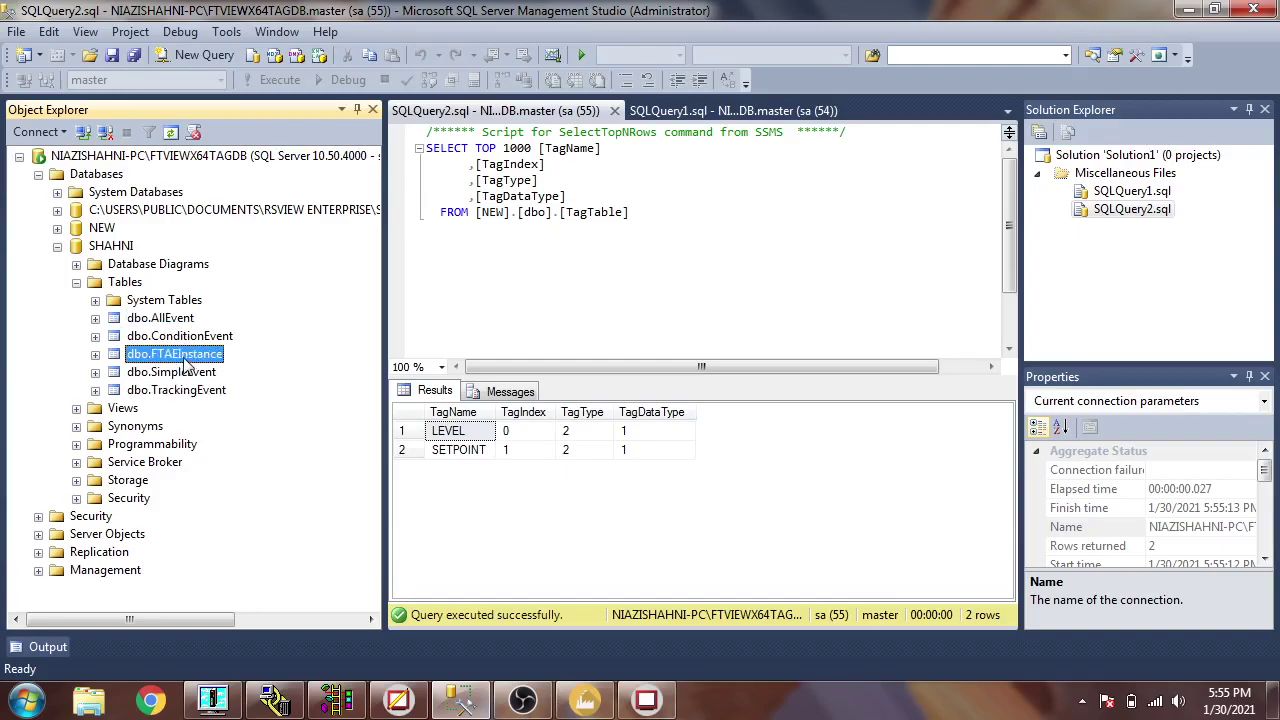
{"action": "right_click", "coordinate": [190, 365]}
{"action": "left_click", "coordinate": [249, 360]}
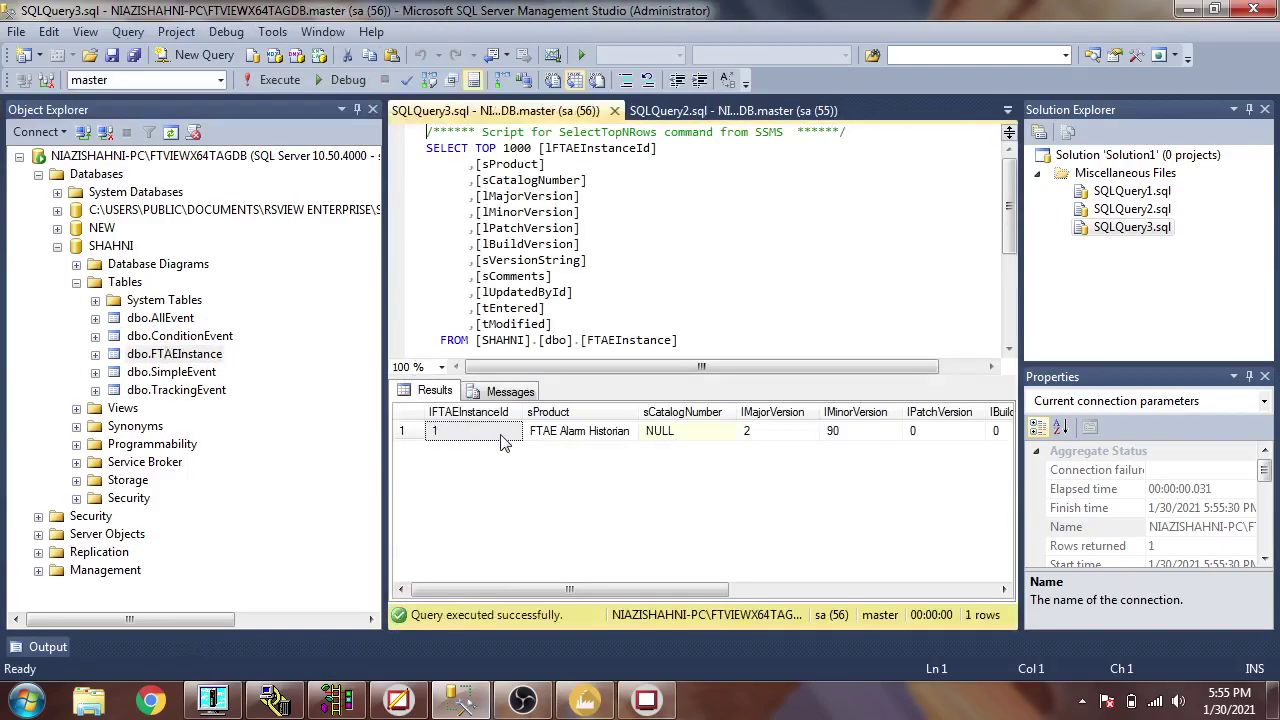
- Select the top 1000 rows of dbo.ConditionEvent and dbo.TrackingEvent
{"action": "right_click", "coordinate": [170, 338]}
{"action": "left_click", "coordinate": [214, 362]}
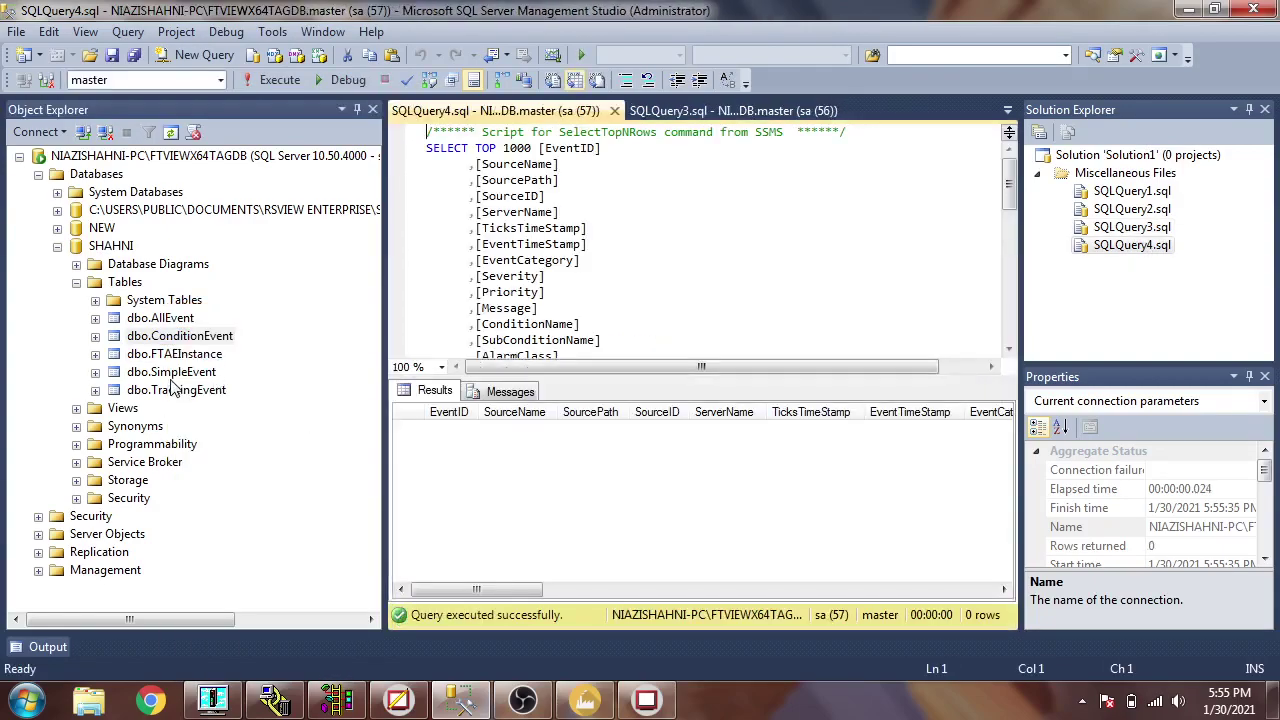
{"action": "right_click", "coordinate": [172, 388]}
{"action": "left_click", "coordinate": [250, 361]}
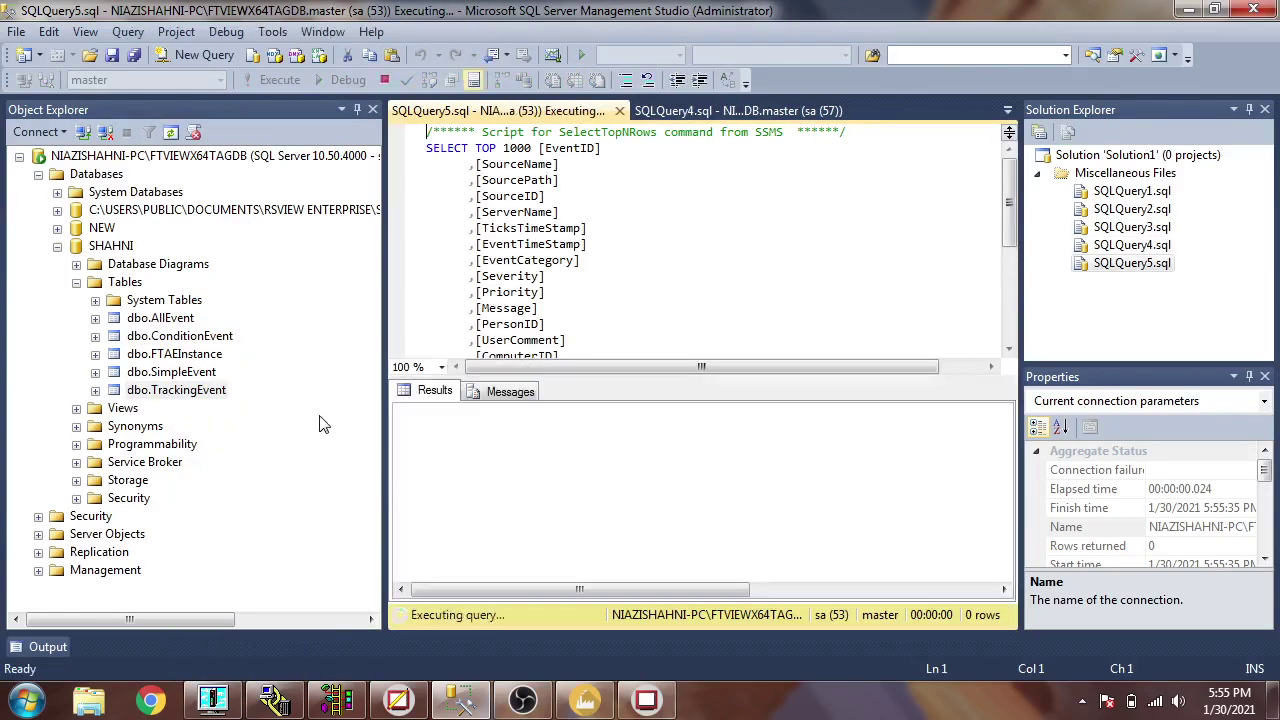
- Re-query dbo.FTAEInstance's top 1000 rows, then collapse the SHAHNI database
{"action": "left_click", "coordinate": [180, 353]}
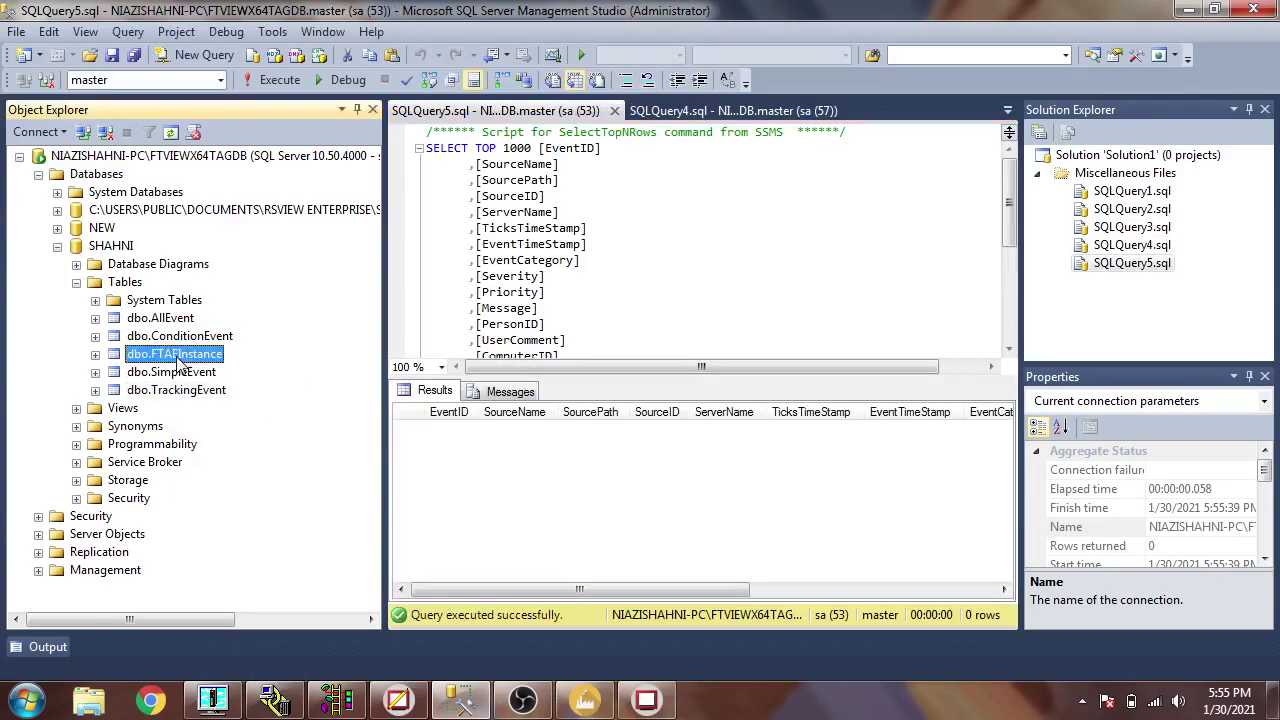
{"action": "right_click", "coordinate": [180, 353]}
{"action": "left_click", "coordinate": [216, 360]}
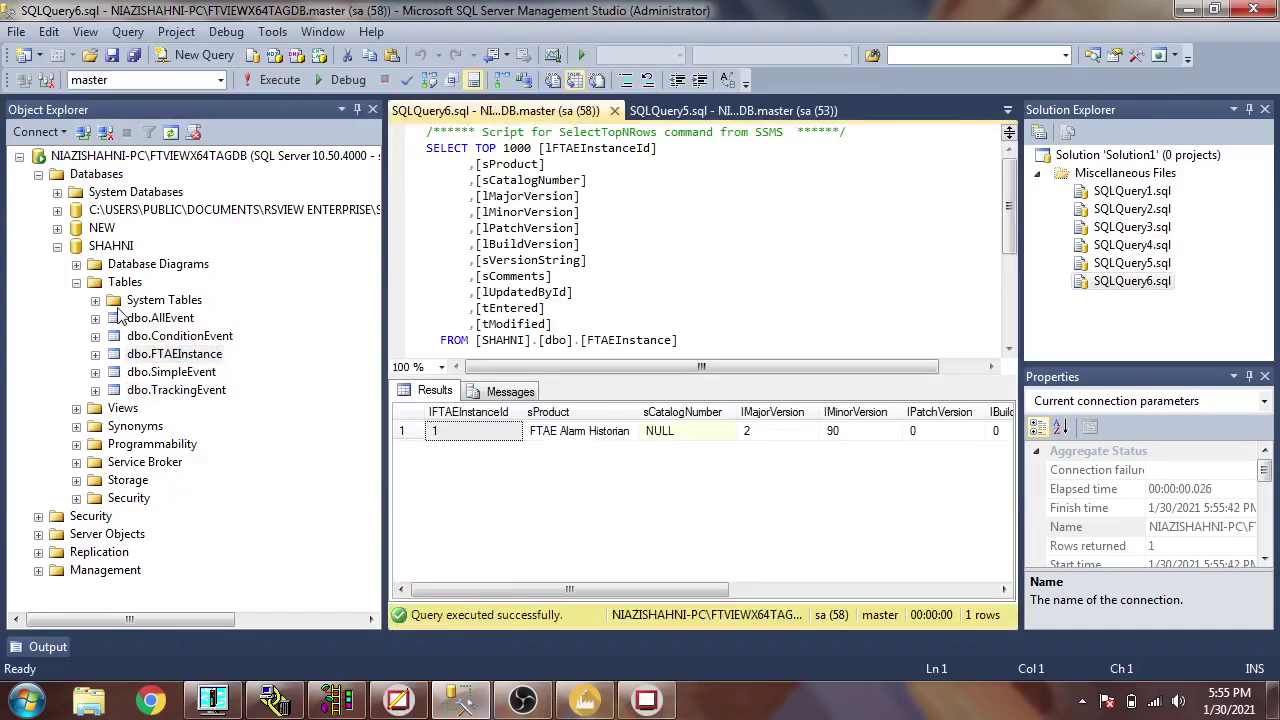
{"action": "left_click", "coordinate": [76, 282]}
{"action": "left_click", "coordinate": [57, 246]}
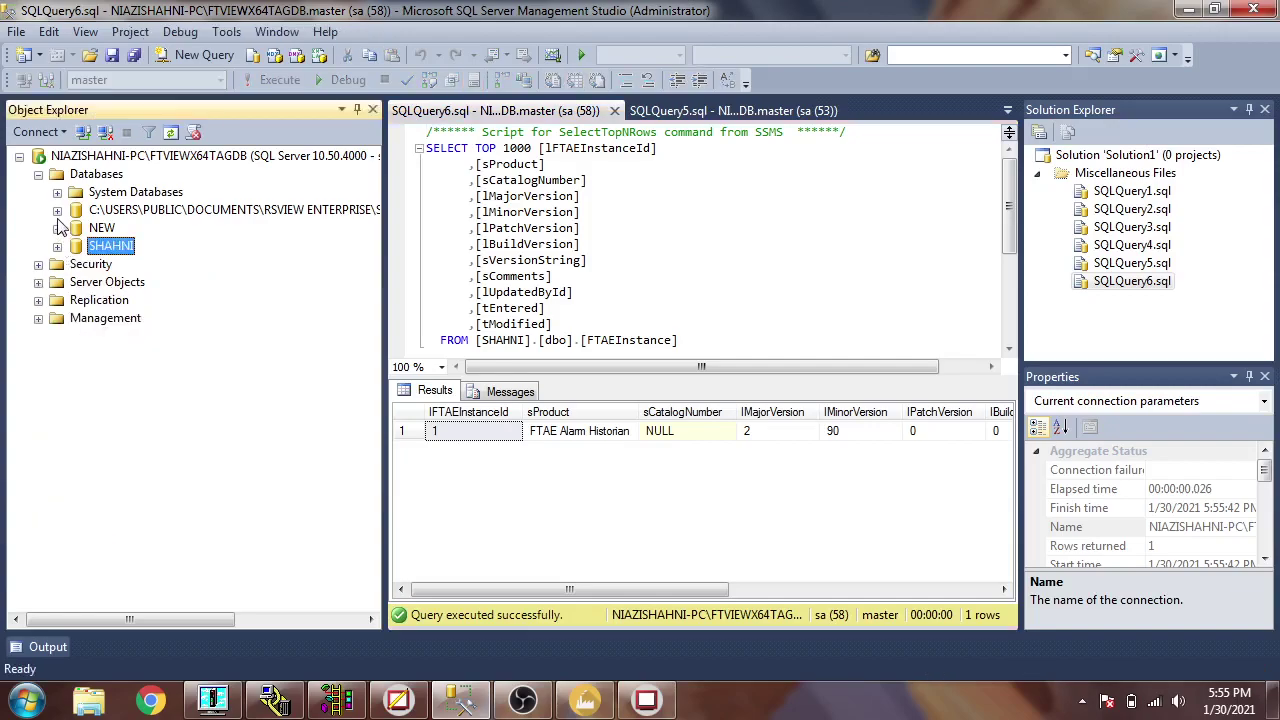
- Expand the RSVIEW Enterprise database's Tables folder and select the ALMD_TagAlarmingRecords table
{"action": "left_click", "coordinate": [57, 210]}
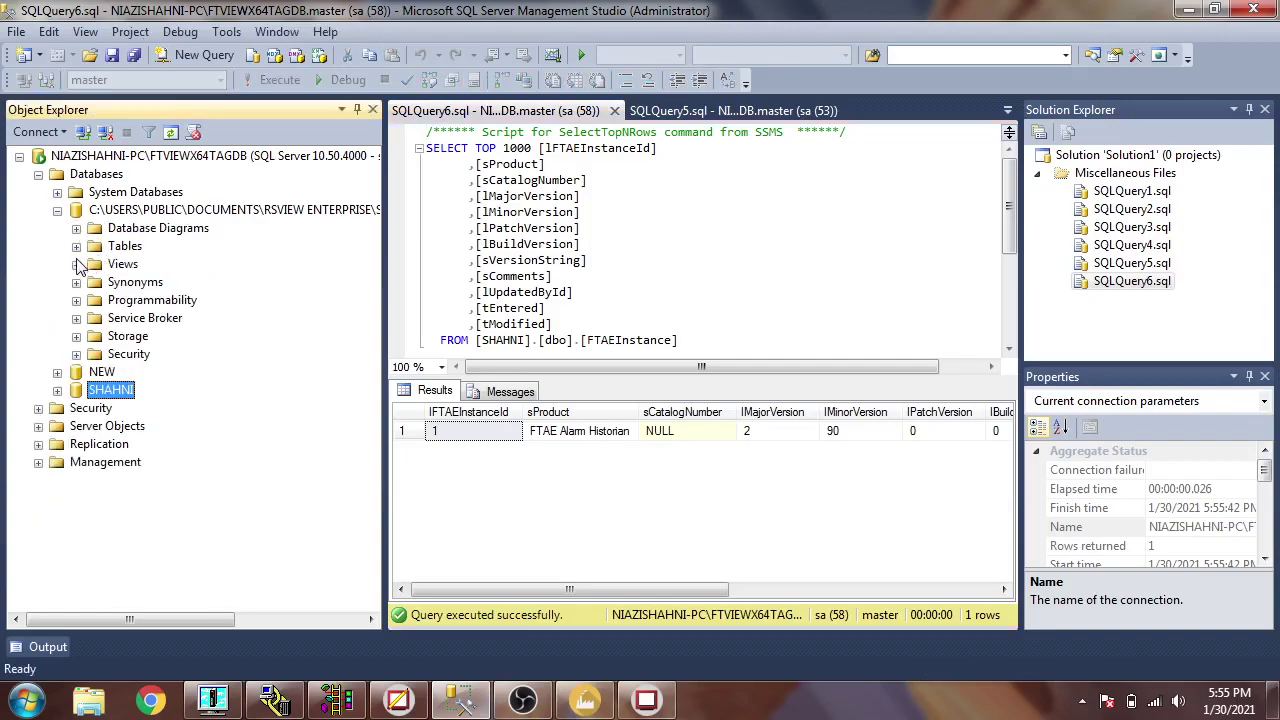
{"action": "left_click", "coordinate": [76, 247]}
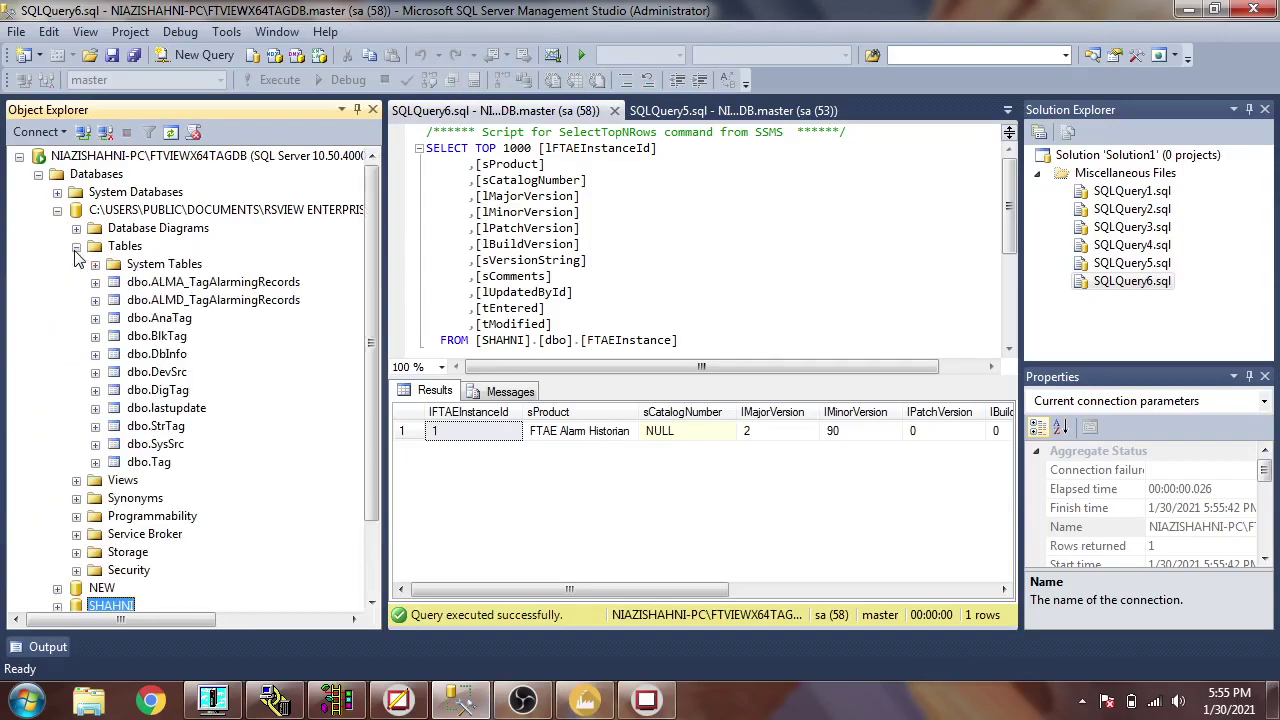
{"action": "left_click", "coordinate": [209, 306]}
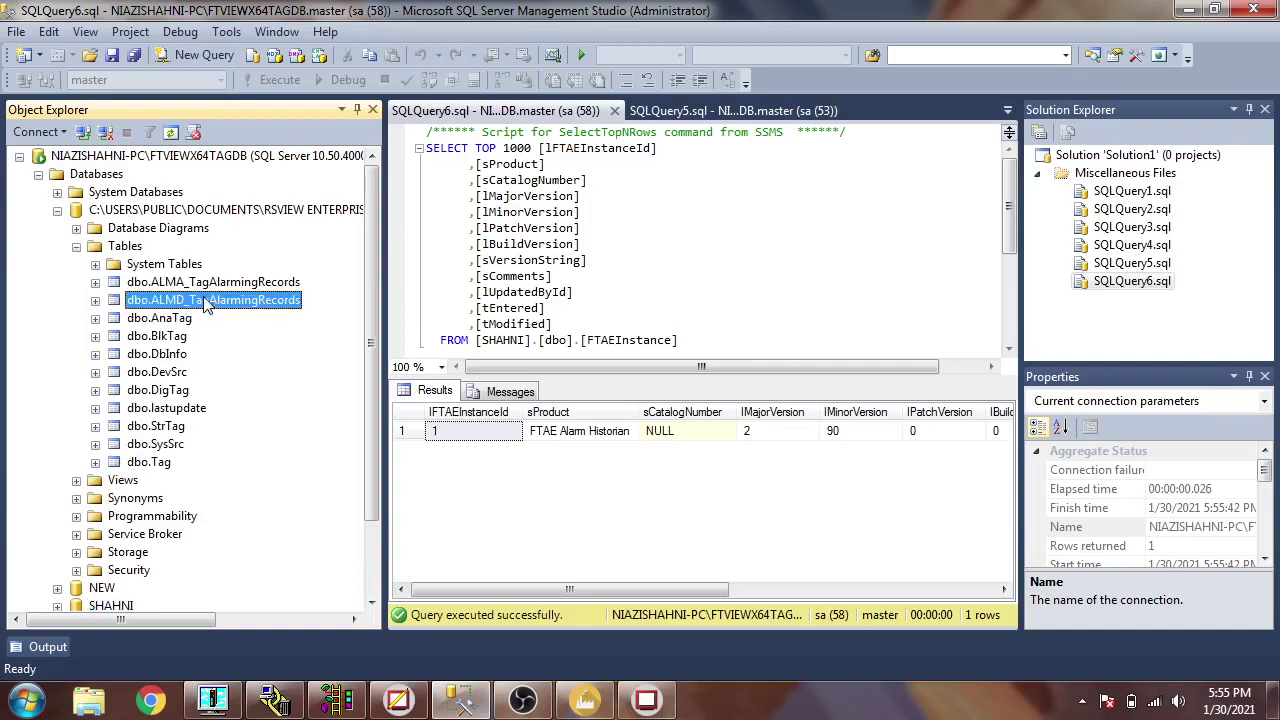
- Collapse the database tree, return to FactoryTalk View Studio, then minimize everything to the desktop
{"action": "left_click", "coordinate": [76, 246]}
{"action": "left_click", "coordinate": [57, 210]}
{"action": "left_click", "coordinate": [39, 174]}
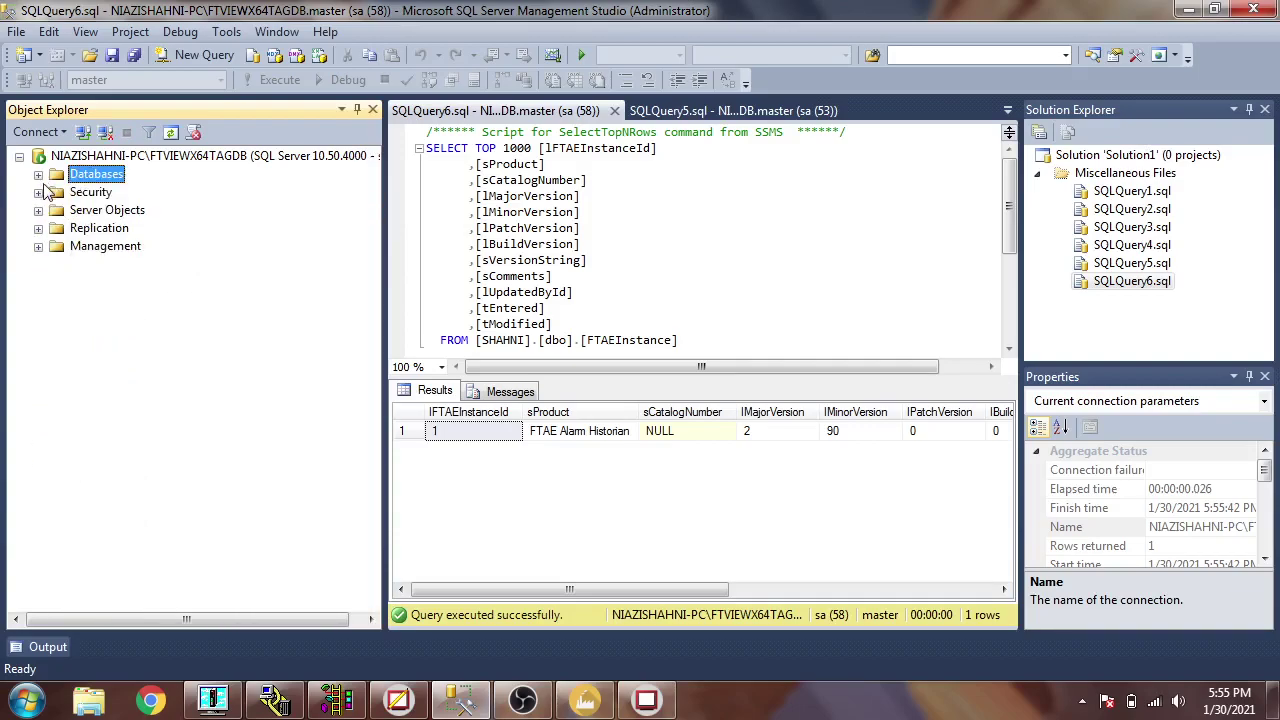
{"action": "left_click", "coordinate": [39, 174]}
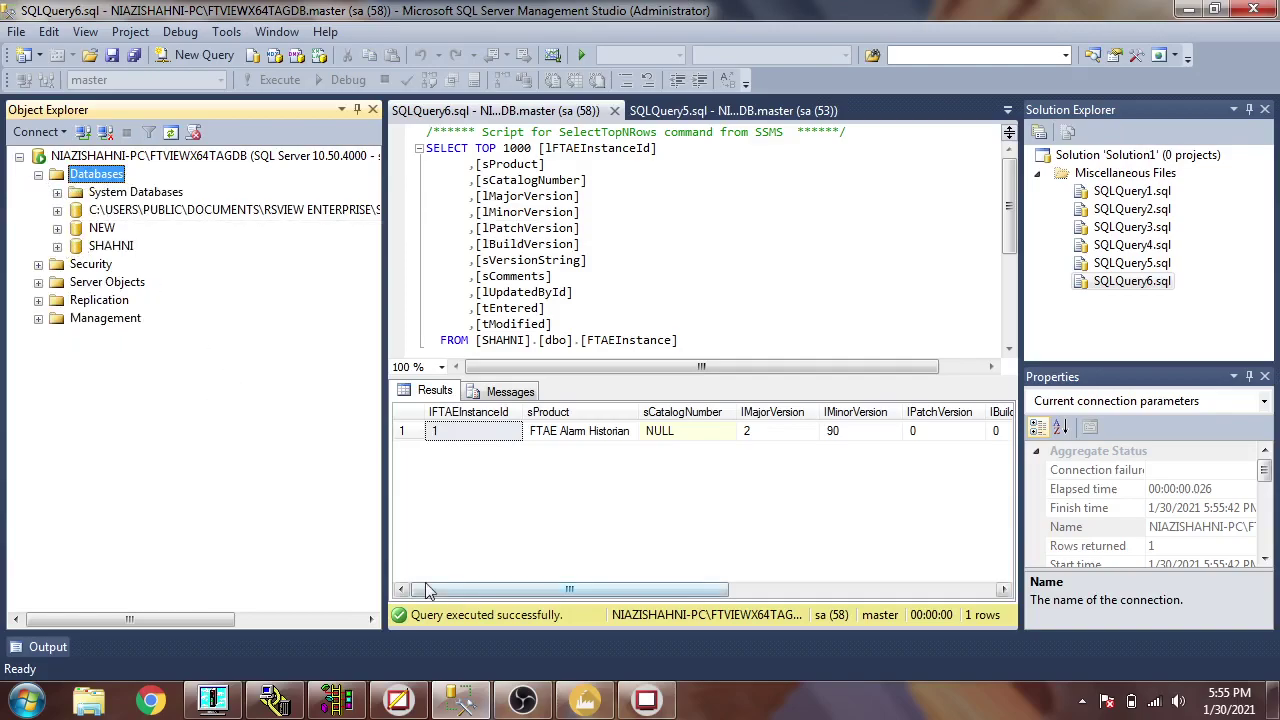
{"action": "left_click", "coordinate": [468, 700]}
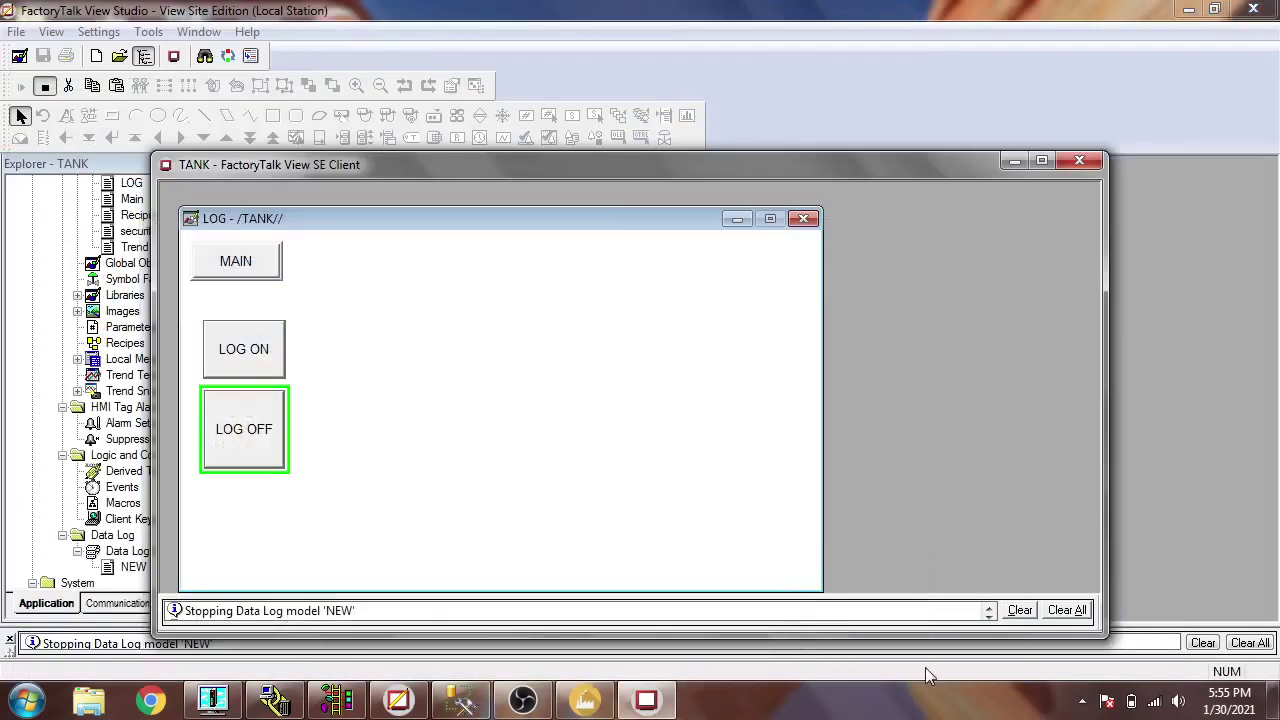
{"action": "left_click", "coordinate": [1274, 700]}
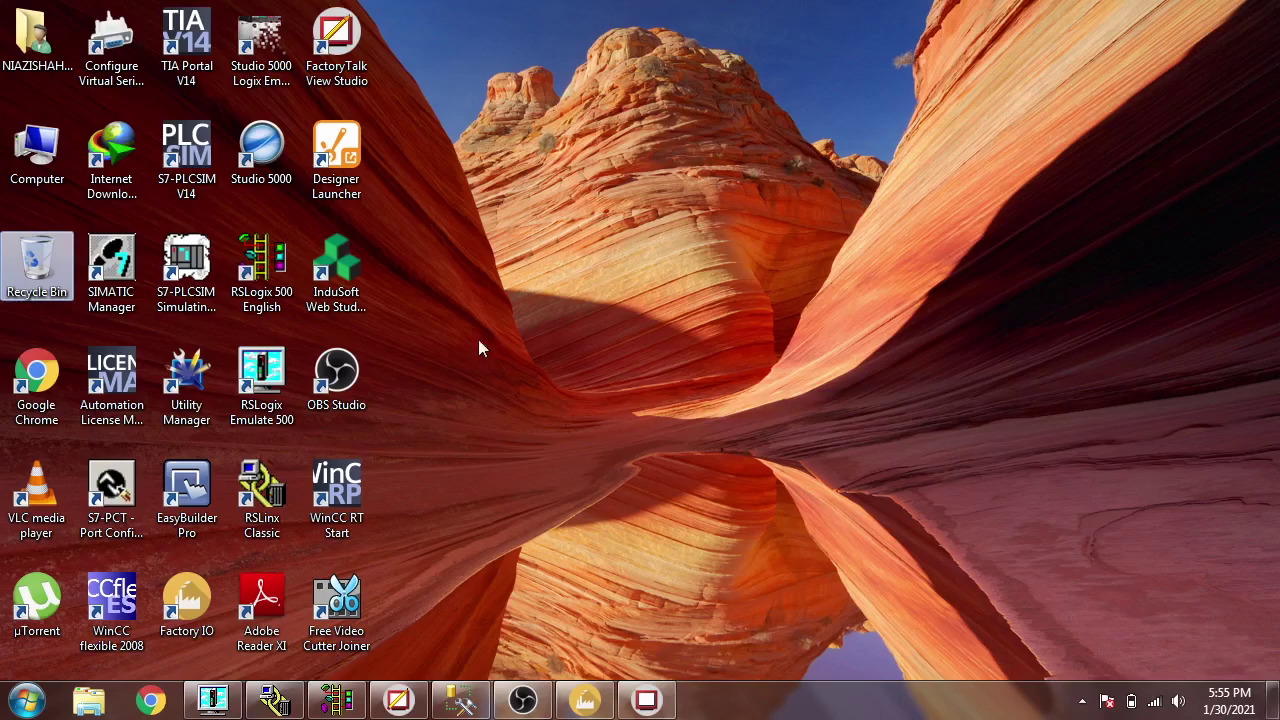